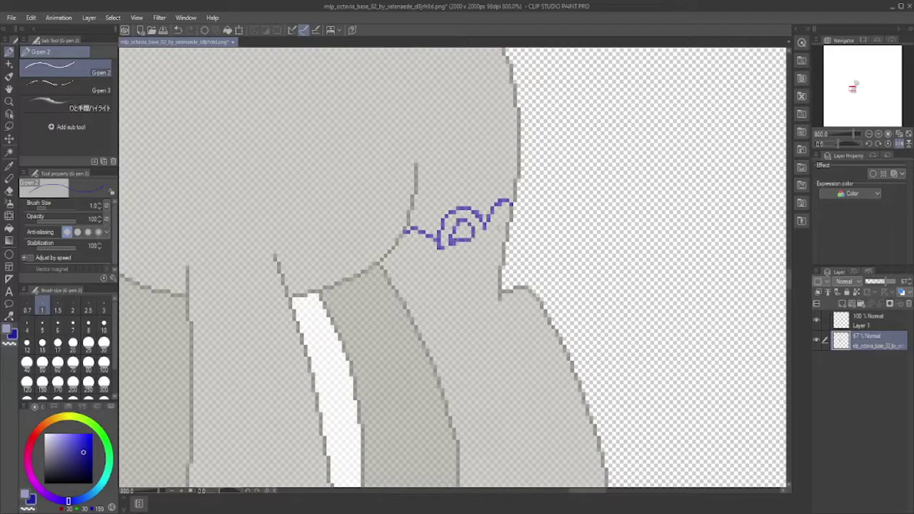
Finish the lace garter band on the hind leg and draw its hanging bow in blue with brush size 1.5
left_click_drag(397, 246, 391, 269)
mouse_move(391, 268)
left_mouse_down()
mouse_move(354, 246)
mouse_move(361, 230)
mouse_move(318, 282)
left_mouse_up()
left_click(57, 309)
left_click_drag(342, 239, 368, 290)
Draw a curved blue hoof line across each of the four lower legs
scroll(453, 267, "down", 10)
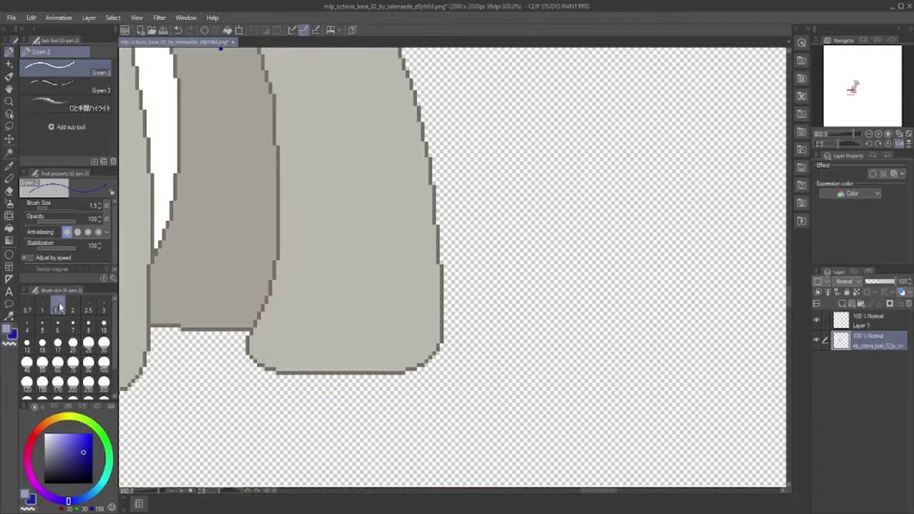
mouse_move(295, 306)
left_mouse_down()
mouse_move(428, 357)
mouse_move(348, 340)
left_mouse_up()
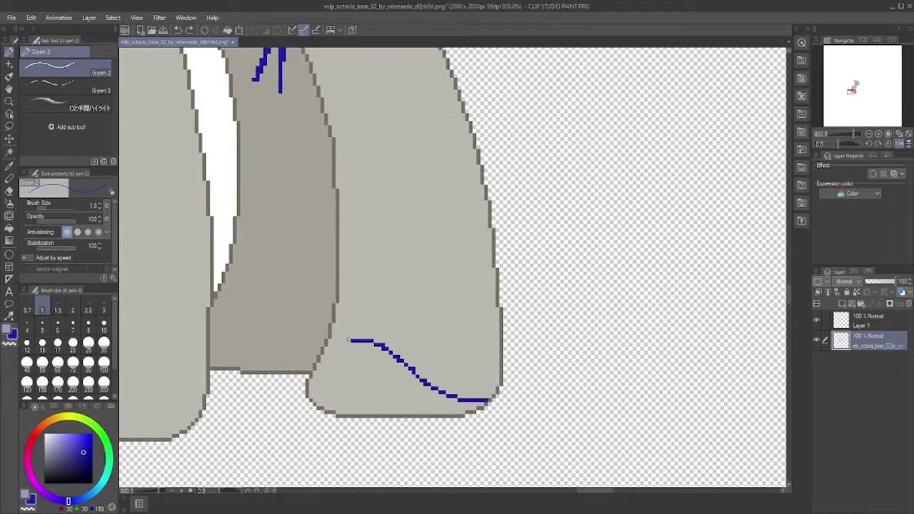
left_click_drag(257, 306, 450, 291)
left_click_drag(214, 357, 394, 397)
left_click_drag(275, 264, 374, 314)
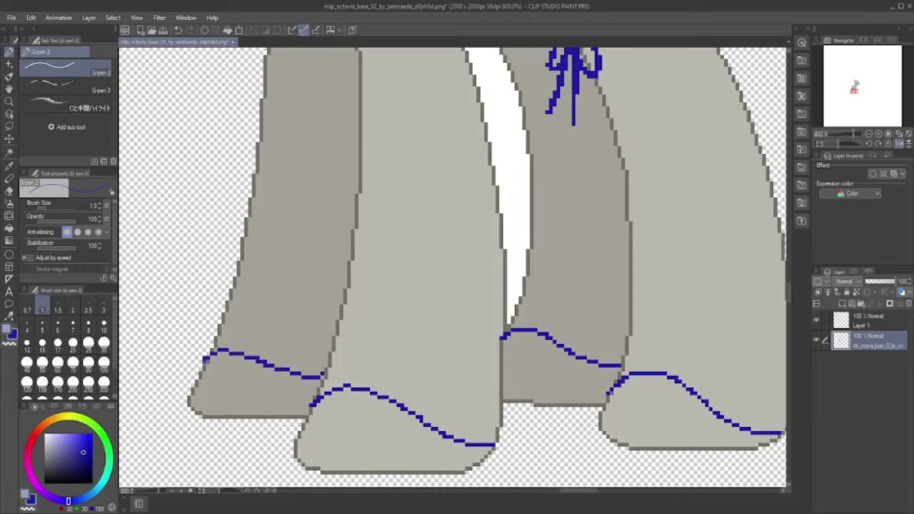
Draw the tail outline at the rump and a thick blue collar band around the neck with brush size 7
scroll(411, 350, "down", 4)
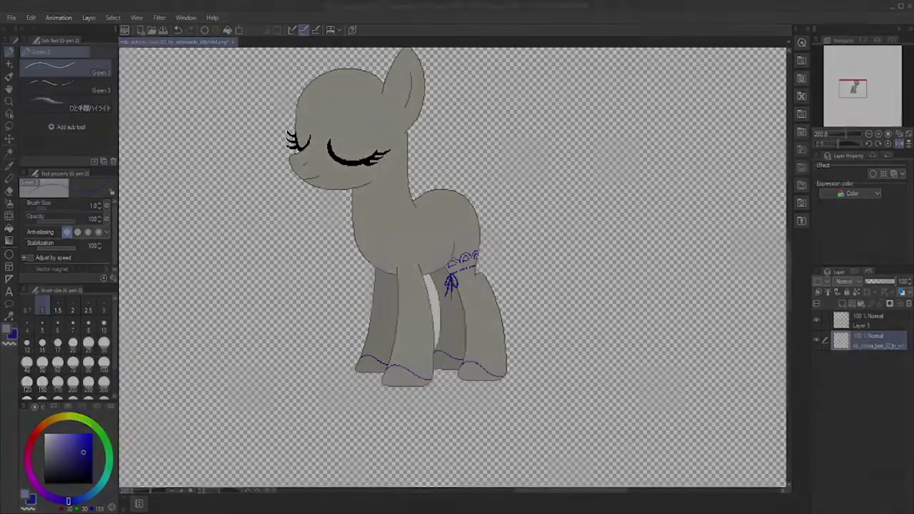
left_click_drag(233, 321, 412, 259)
scroll(412, 259, "up", 2)
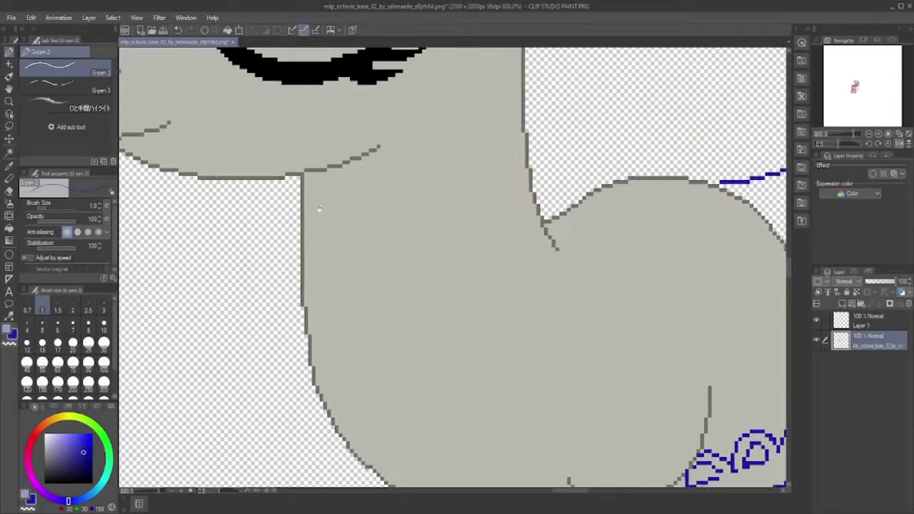
mouse_move(319, 209)
left_mouse_down()
mouse_move(323, 241)
mouse_move(448, 214)
mouse_move(520, 150)
left_mouse_up()
left_click(72, 323)
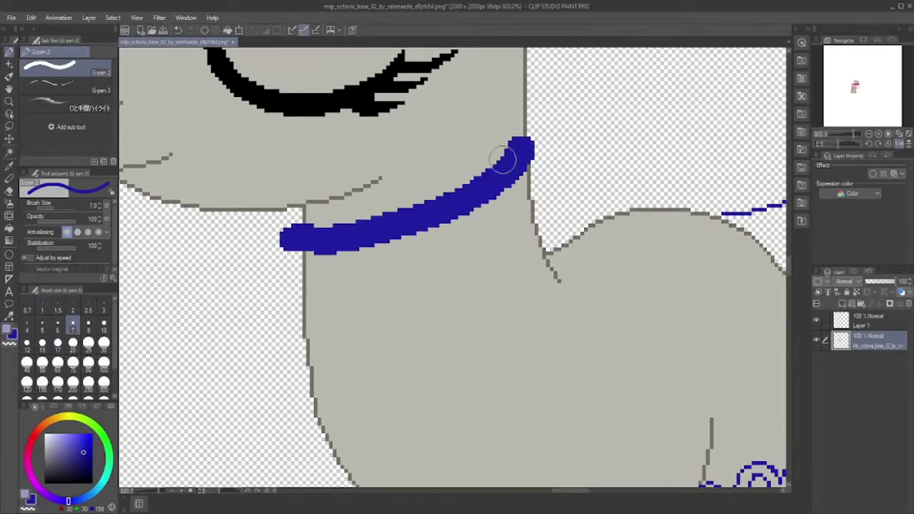
Draw a wavy ruffle with fold lines hanging from the collar using brush size 1
left_click(42, 309)
left_click_drag(278, 250, 300, 246)
mouse_move(299, 246)
left_mouse_down()
mouse_move(281, 339)
mouse_move(229, 306)
mouse_move(302, 332)
left_mouse_up()
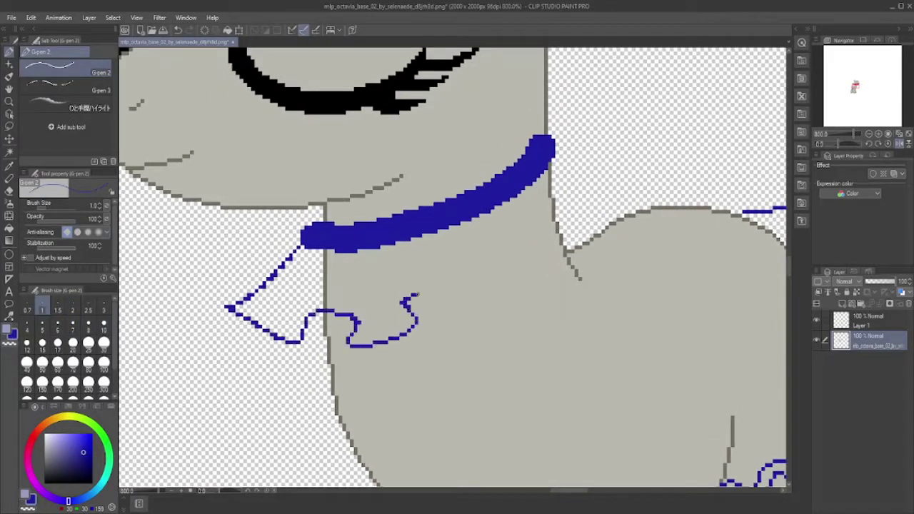
mouse_move(447, 314)
left_mouse_down()
mouse_move(571, 250)
mouse_move(571, 168)
left_mouse_up()
key("ctrl+z")
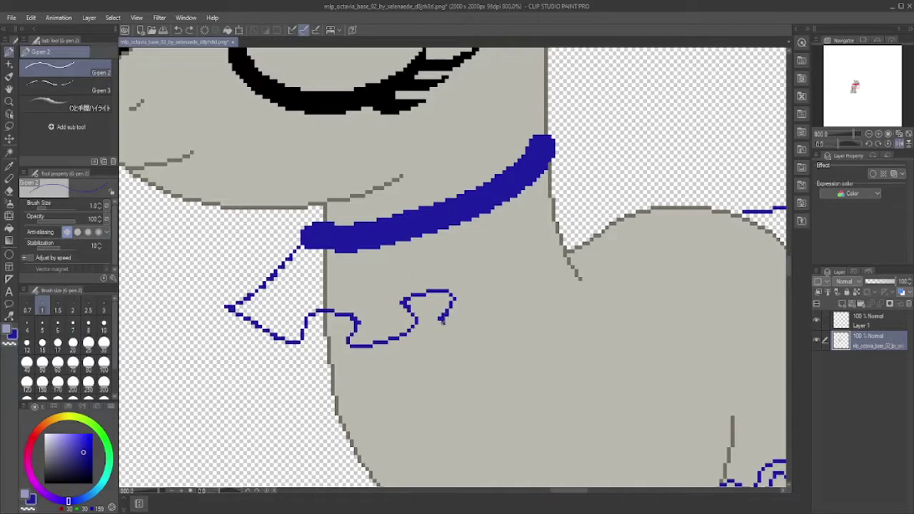
mouse_move(529, 289)
left_mouse_down()
mouse_move(612, 179)
mouse_move(488, 312)
mouse_move(572, 228)
left_mouse_up()
key("ctrl+z")
key("ctrl+z")
left_click_drag(630, 168, 575, 214)
scroll(454, 265, "up", 1)
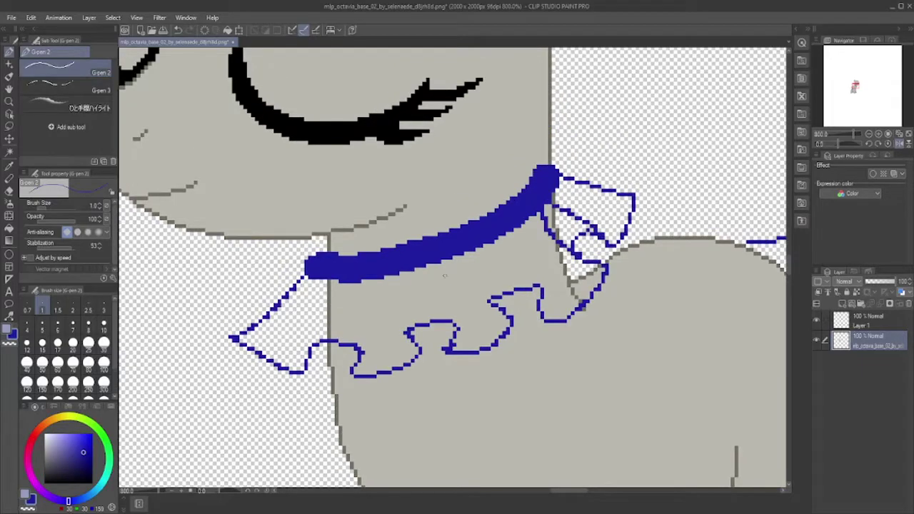
scroll(383, 256, "up", 3)
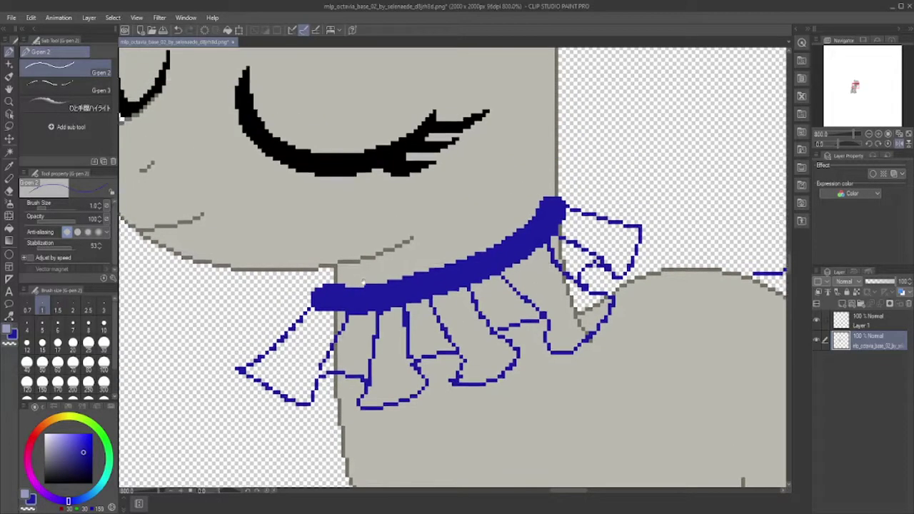
Select all the blue line work, cut and paste it onto its own layer, and move it slightly up
left_click(9, 139)
left_click(9, 152)
left_click(347, 351)
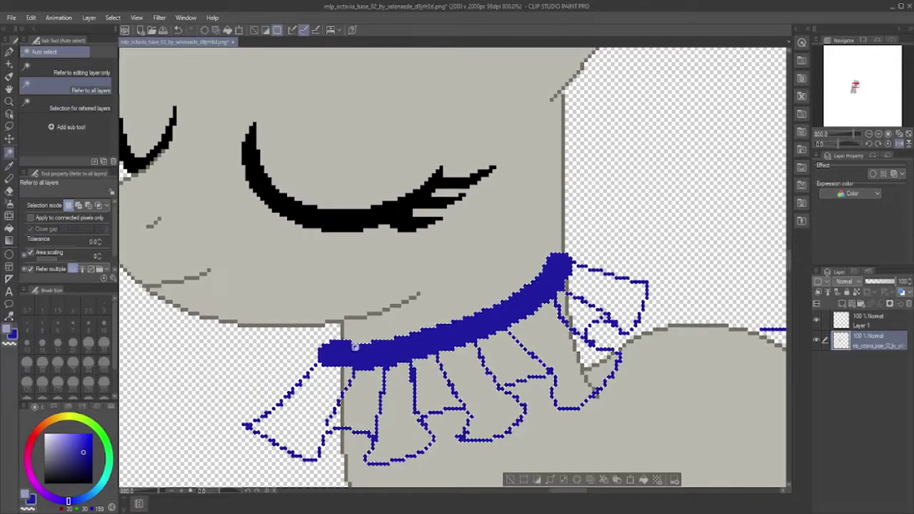
key("ctrl+x")
key("ctrl+v")
key("ctrl+t")
left_click_drag(443, 336, 442, 317)
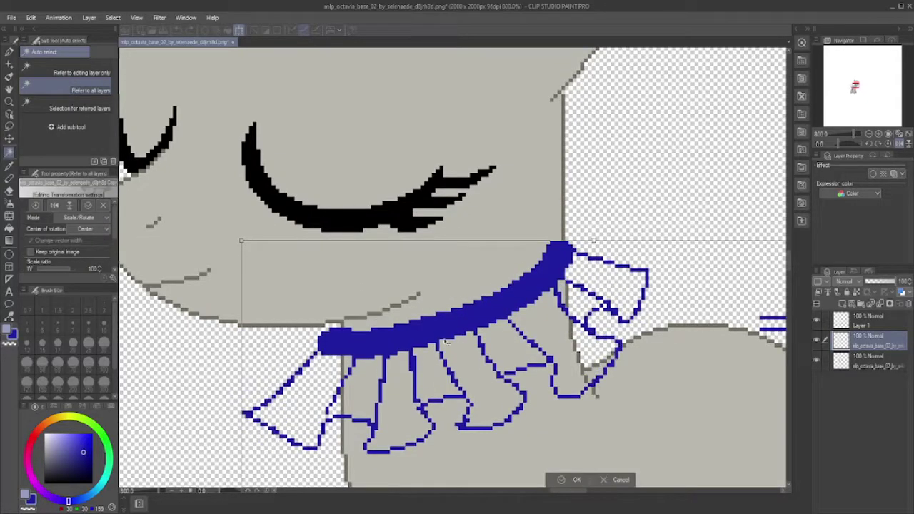
left_click(577, 479)
Clean up the moved blue line work and trim the collar's edges with the Hard eraser at size 8
key("e")
scroll(453, 275, "down", 4)
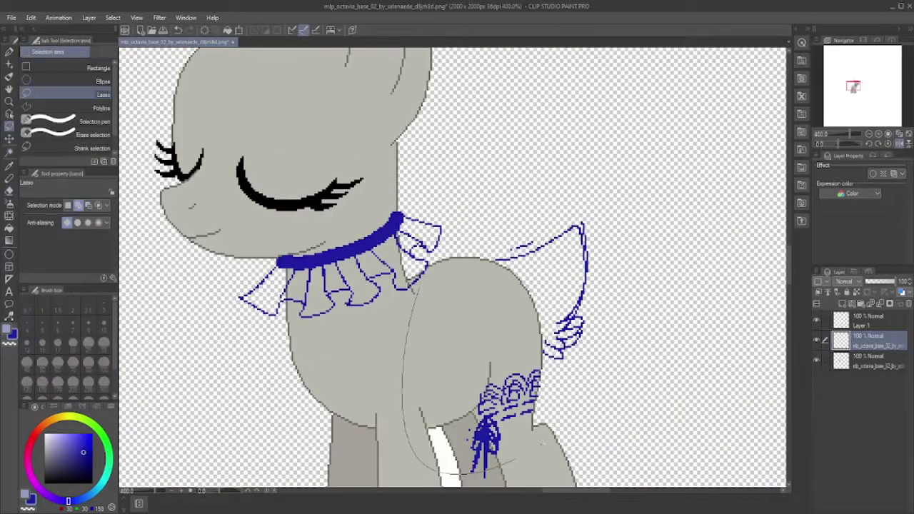
left_click_drag(271, 248, 425, 257)
scroll(425, 257, "up", 4)
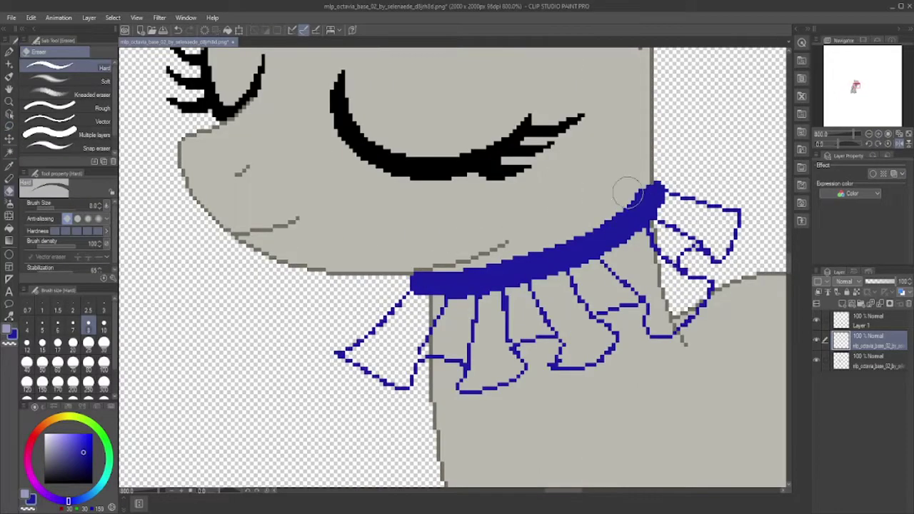
Roughly sketch a large swept-back wing shape behind the ear in red on a new layer
left_click(11, 59)
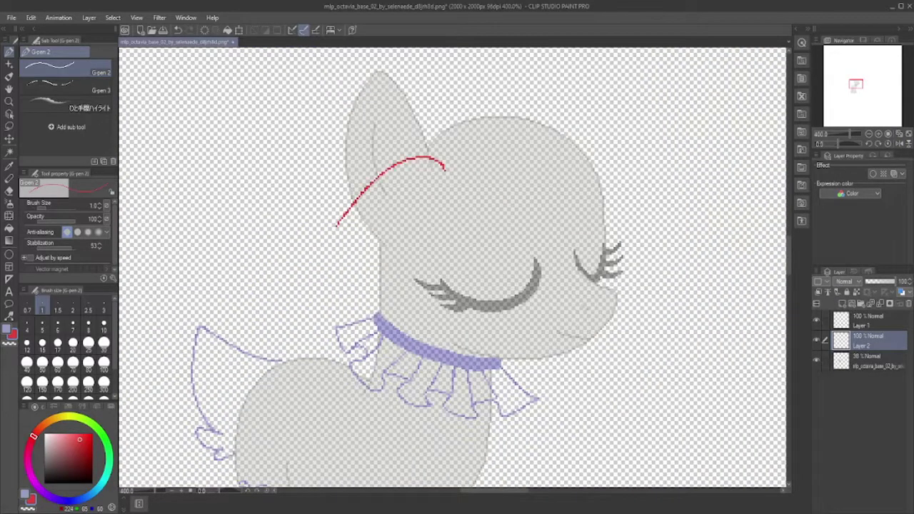
key("ctrl+z")
key("ctrl+z")
mouse_move(418, 173)
left_mouse_down()
mouse_move(591, 237)
mouse_move(642, 286)
left_mouse_up()
key("ctrl+z")
key("ctrl+z")
mouse_move(406, 188)
left_mouse_down()
mouse_move(438, 176)
mouse_move(602, 300)
mouse_move(444, 279)
left_mouse_up()
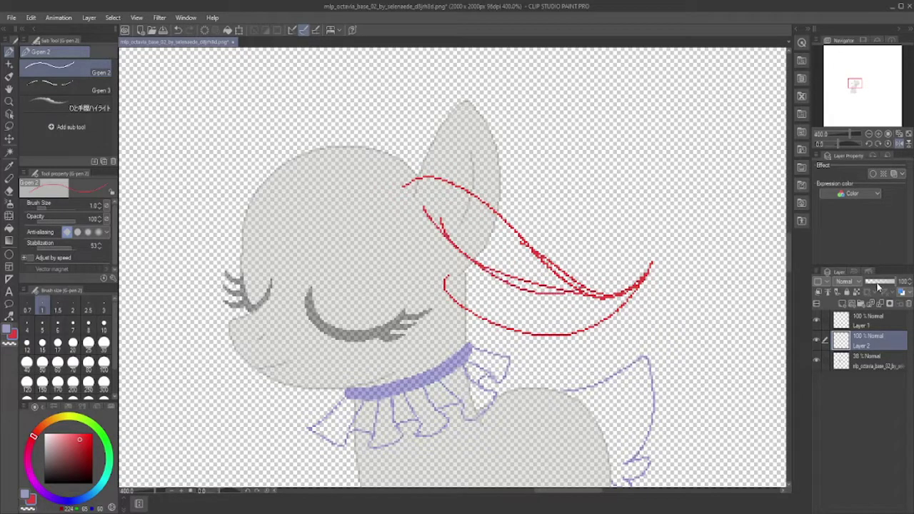
Lower the rough red sketch layer's opacity to 38% and add a new layer above it
left_click(878, 286)
left_click(818, 292)
key("h")
key("ctrl+z")
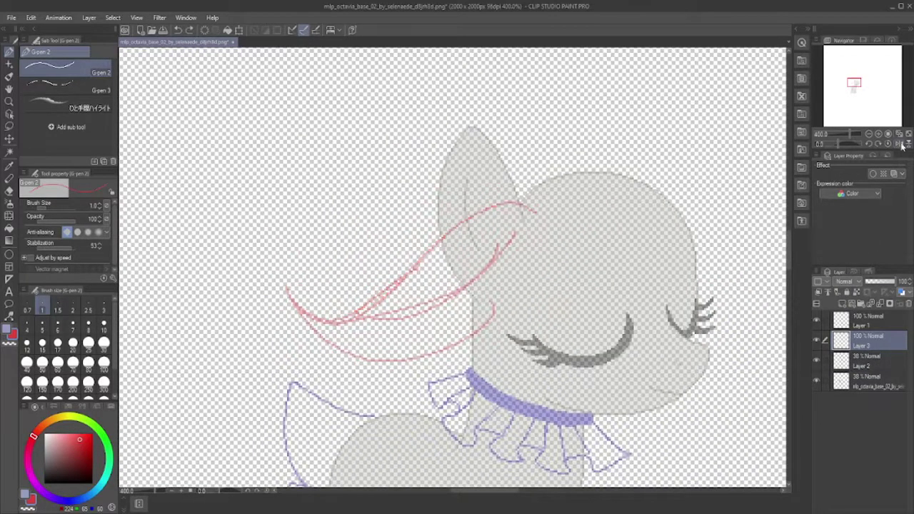
key("h")
Redraw the large swept-back wing over the faded sketch with a clean red outline and inner feather lines
left_click_drag(398, 195, 384, 202)
left_click_drag(457, 271, 475, 282)
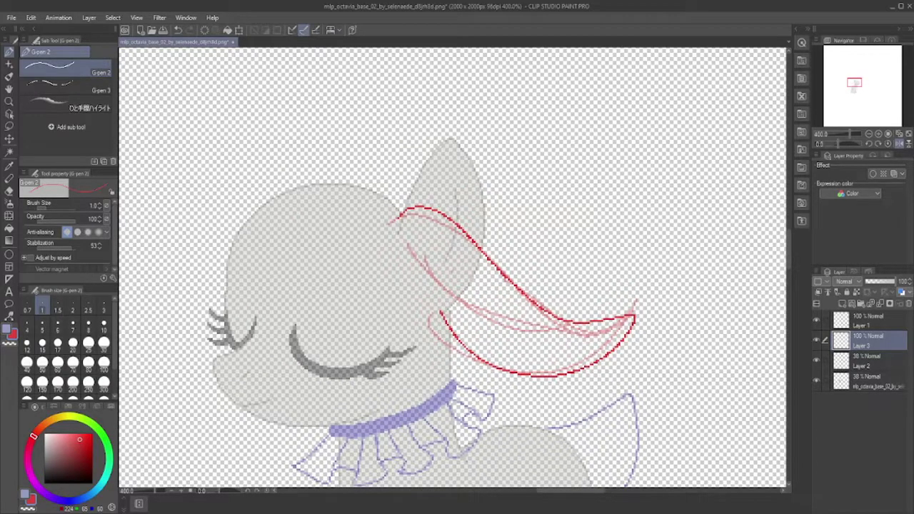
key("ctrl+z")
mouse_move(635, 317)
left_mouse_down()
mouse_move(510, 387)
mouse_move(412, 310)
left_mouse_up()
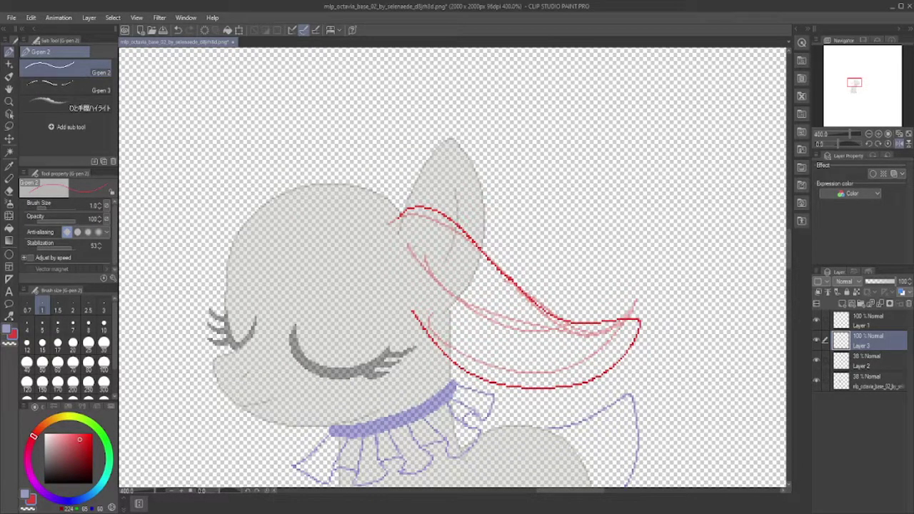
key("ctrl+z")
scroll(457, 272, "down", 1)
left_click_drag(534, 345, 454, 320)
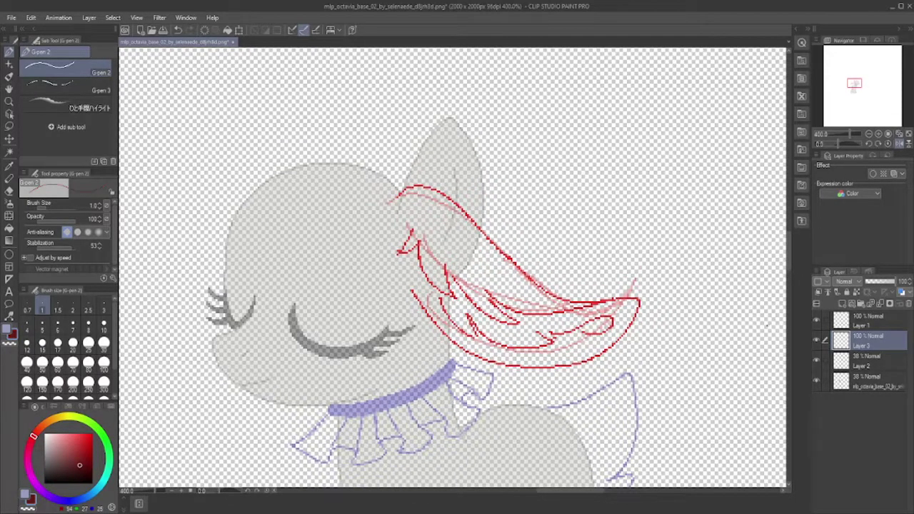
Draw a small dark red feathered wing over the ear on a new layer and nudge it slightly down
key("ctrl+shift+n")
left_click_drag(396, 124, 424, 200)
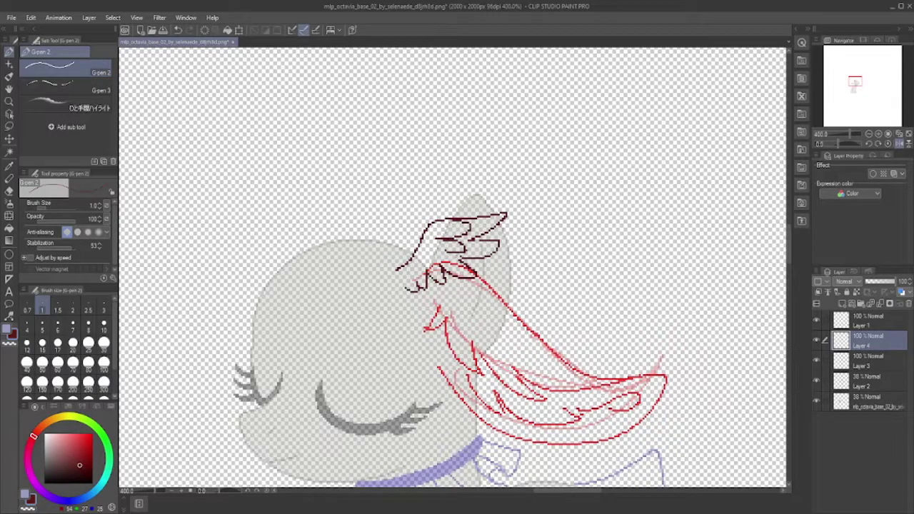
scroll(452, 268, "down", 3)
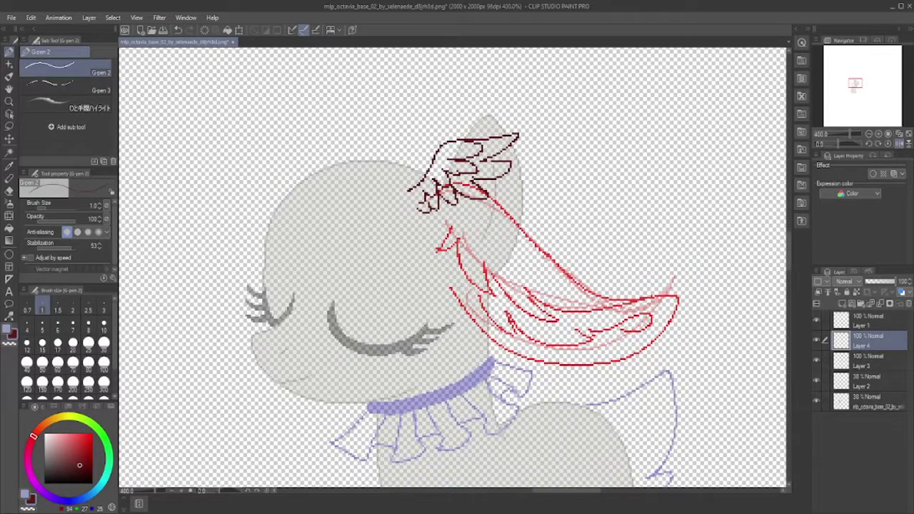
key("k")
left_click_drag(425, 218, 430, 229)
Draw a dark red bow at the base of the small wing on a new layer
key("p")
key("ctrl+shift+n")
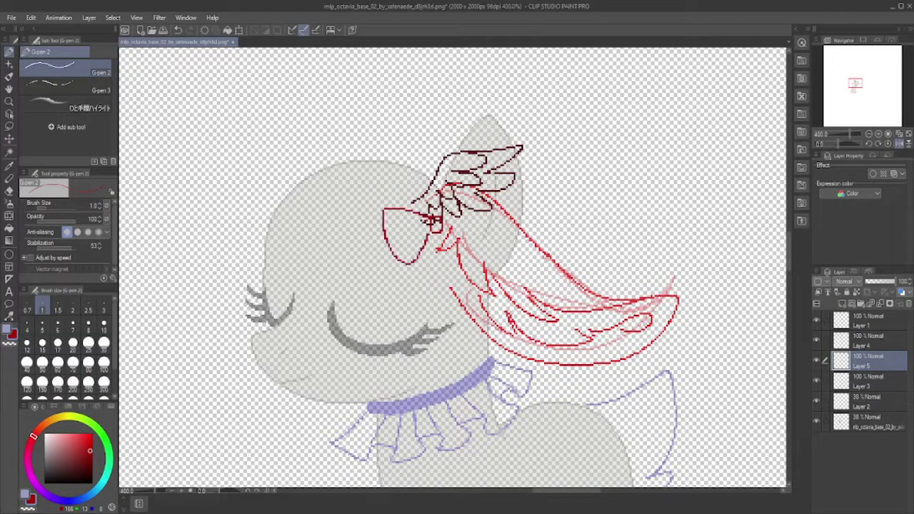
scroll(452, 268, "down", 5)
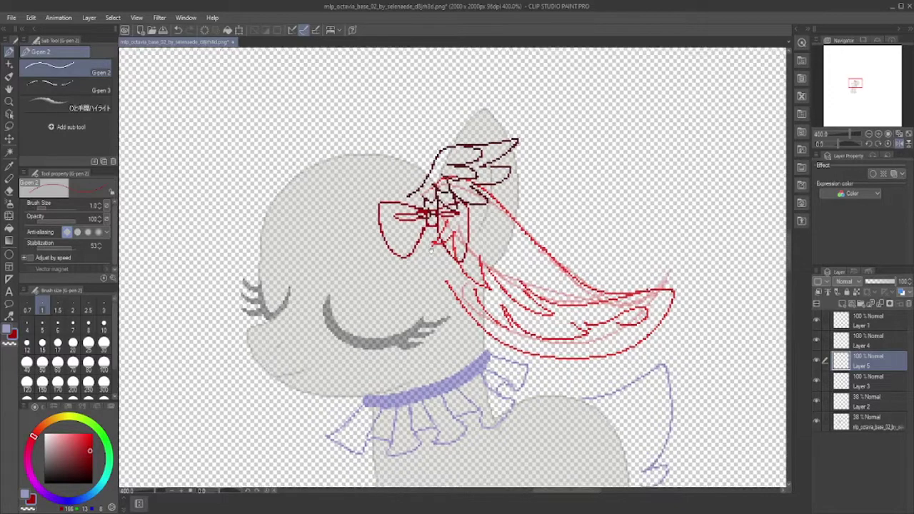
Draw two long ribbon tails hanging from the bow's knot down over the body
mouse_move(382, 140)
left_mouse_down()
mouse_move(429, 408)
mouse_move(407, 421)
left_mouse_up()
key("ctrl+z")
left_click_drag(428, 273, 411, 414)
key("ctrl+z")
mouse_move(397, 136)
left_mouse_down()
mouse_move(406, 210)
mouse_move(405, 422)
left_mouse_up()
left_click_drag(408, 152, 473, 378)
scroll(453, 268, "up", 3)
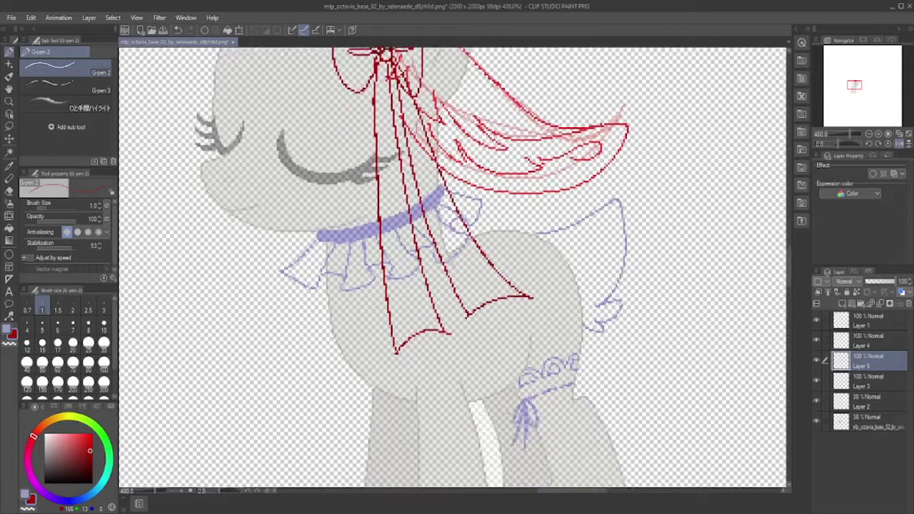
Add a new layer at the top of the stack and switch to G-pen 3 with brush size 3
left_click(835, 325)
left_click(817, 303)
left_click_drag(306, 164, 377, 255)
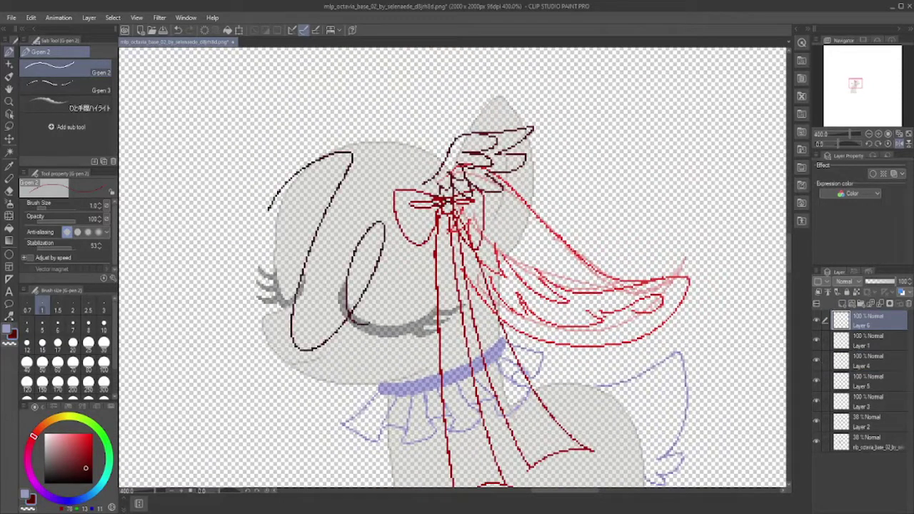
key("ctrl+z")
left_click(50, 86)
left_click(104, 309)
Sketch the front fringe sweeping over the forehead with curved dark red strokes
left_click_drag(264, 125, 378, 264)
key("ctrl+z")
left_click_drag(262, 270, 278, 152)
left_click_drag(277, 152, 314, 213)
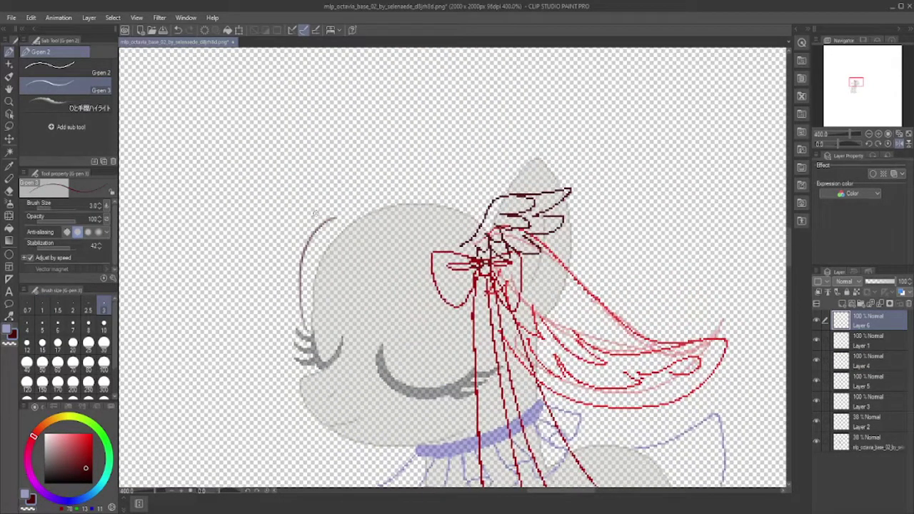
key("ctrl+z")
left_click_drag(336, 359, 393, 263)
mouse_move(378, 207)
left_mouse_down()
mouse_move(288, 250)
mouse_move(295, 329)
mouse_move(314, 366)
left_mouse_up()
left_click_drag(357, 217, 299, 370)
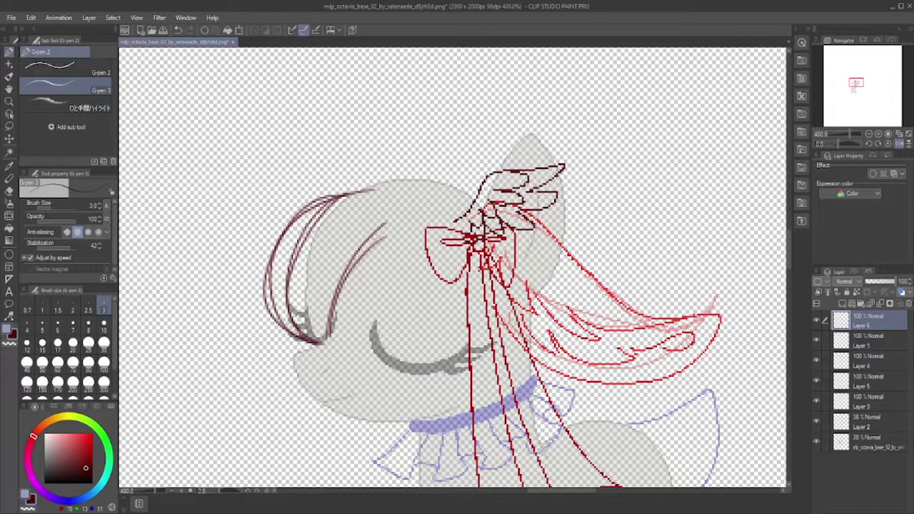
Move the bow layer down beside the cheek and shorten its ribbon tails by shifting their lassoed ends up
scroll(452, 269, "down", 1)
left_click(856, 381)
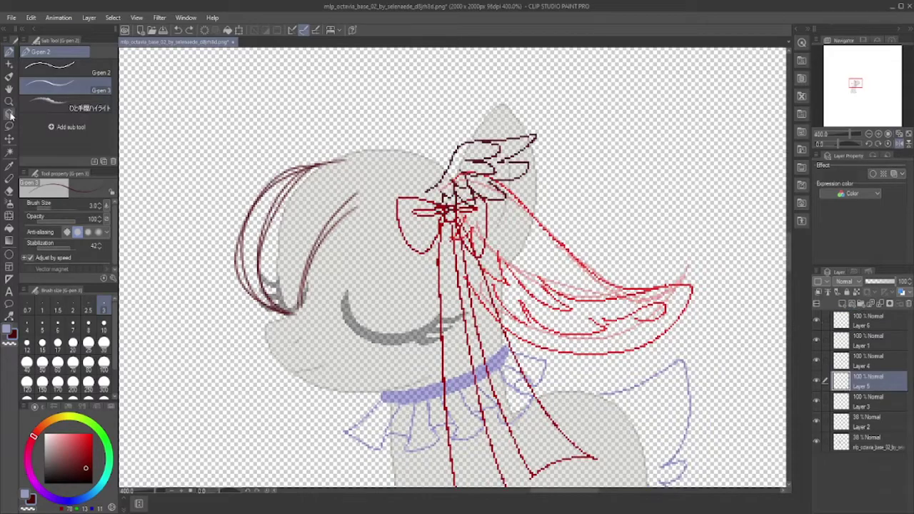
key("k")
left_click_drag(456, 285, 476, 340)
scroll(452, 204, "down", 3)
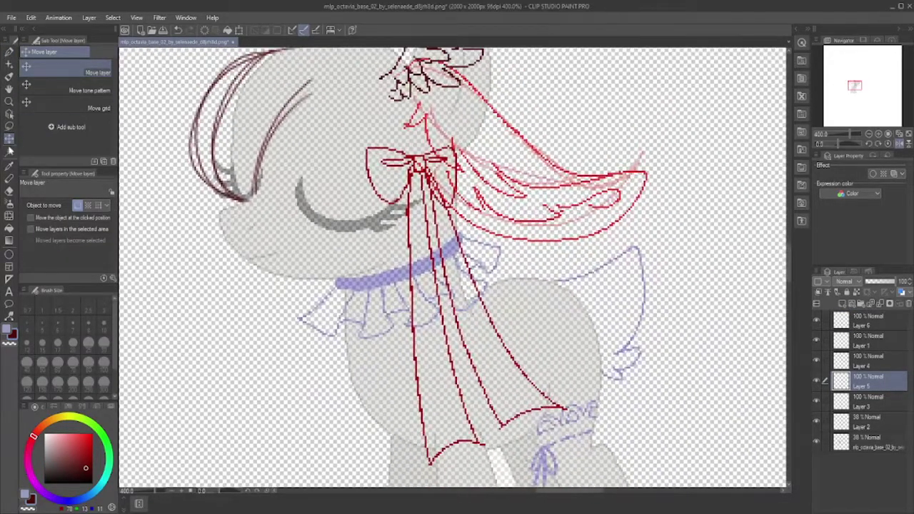
left_click(9, 150)
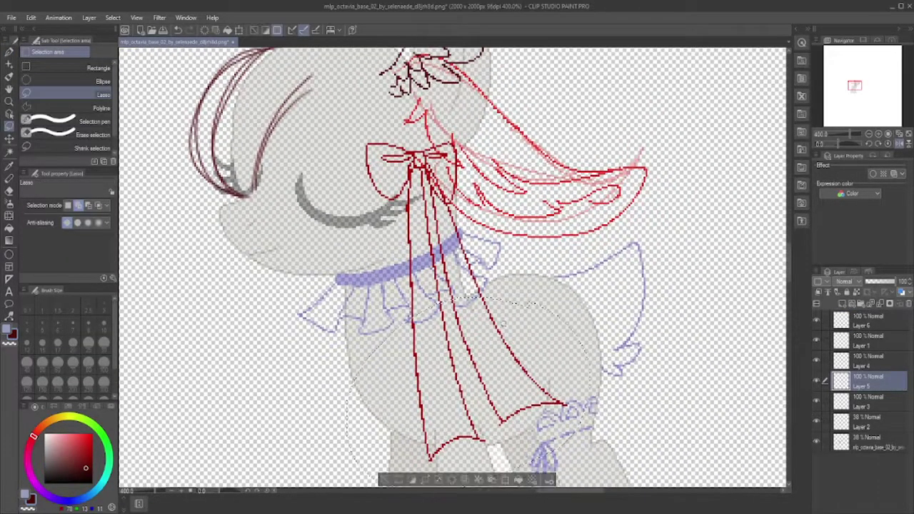
left_click(15, 65)
Sketch the side mane strands from the fringe to the bow, the crown curve and the locks beside the cheek
scroll(224, 146, "up", 3)
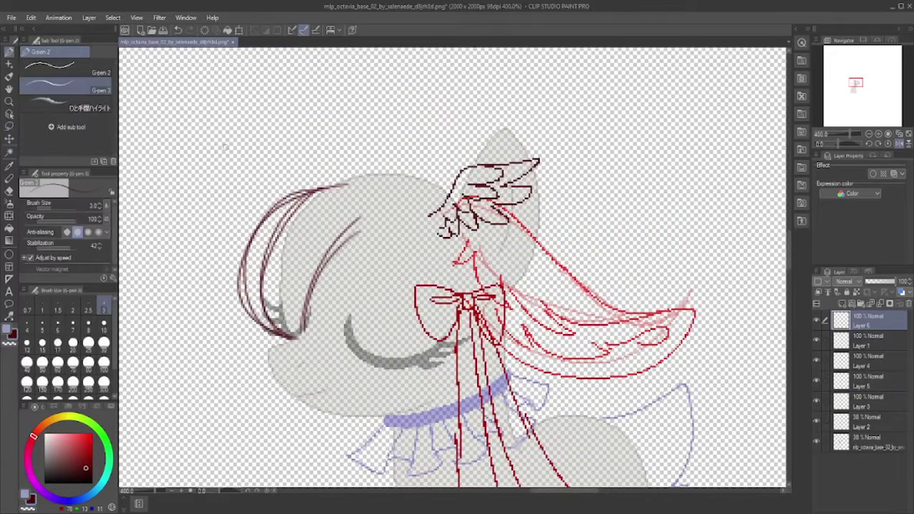
left_click_drag(454, 319, 353, 231)
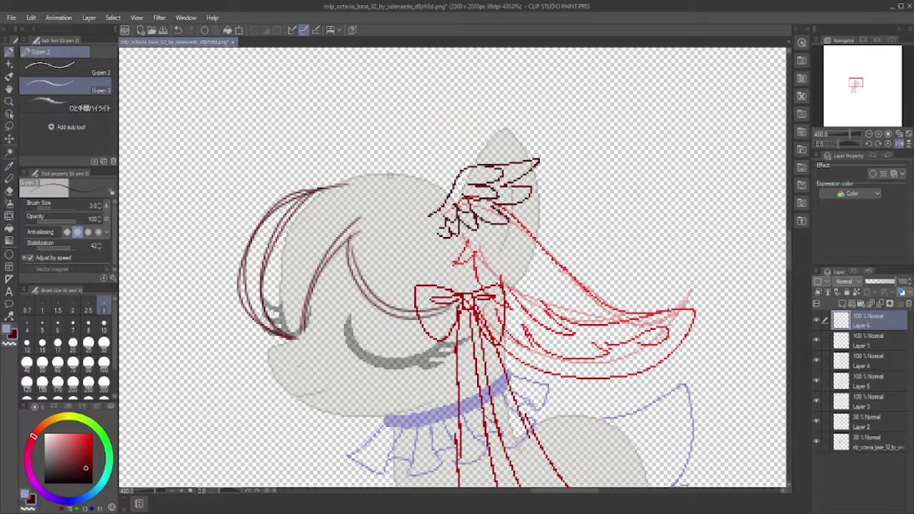
scroll(452, 267, "down", 2)
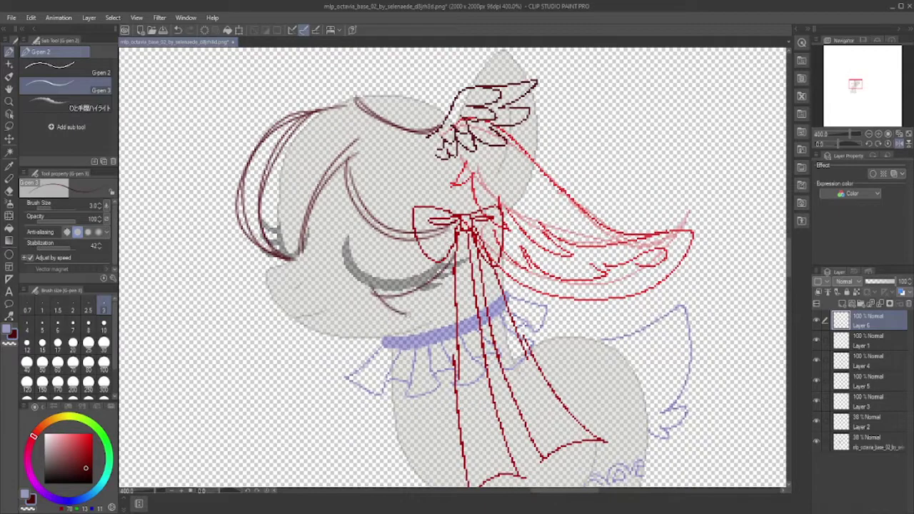
left_click_drag(390, 295, 454, 316)
left_click_drag(394, 321, 488, 330)
Check the reference drawing and sketch a pleated, ruffled headband arching over the top of the head
key("ctrl+Tab")
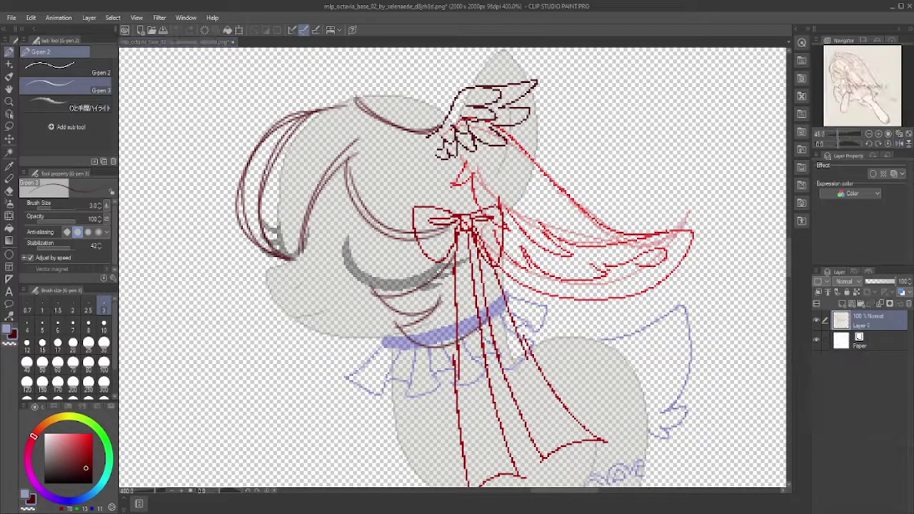
key("ctrl+Tab")
left_click_drag(384, 127, 386, 240)
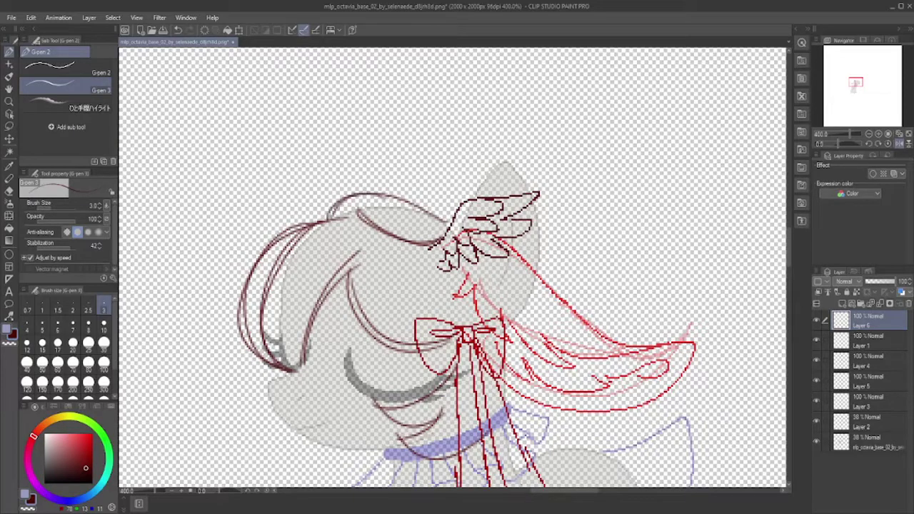
left_click_drag(453, 214, 456, 264)
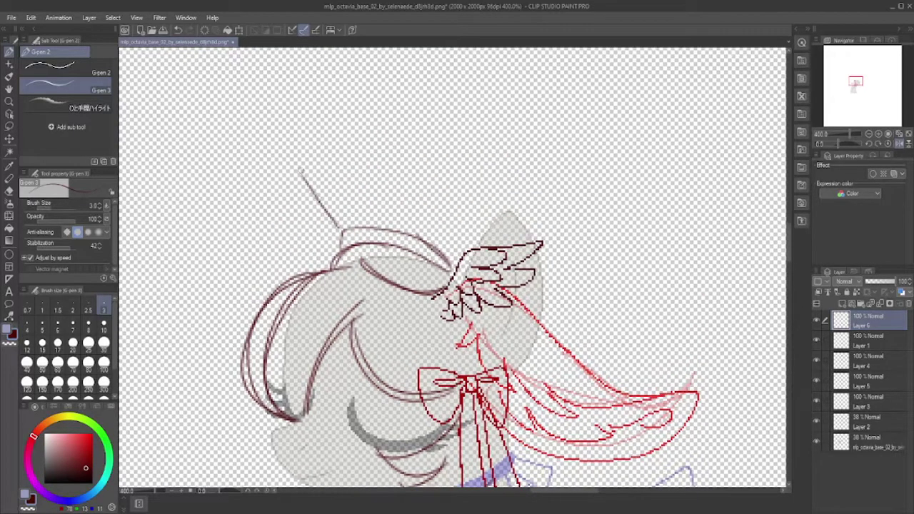
key("ctrl+z")
mouse_move(343, 177)
left_mouse_down()
mouse_move(427, 191)
mouse_move(499, 200)
left_mouse_up()
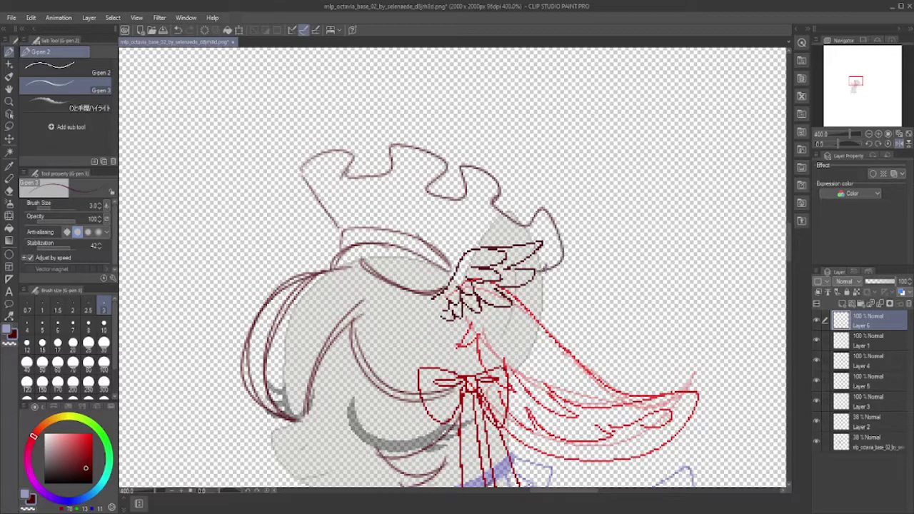
mouse_move(423, 209)
left_mouse_down()
mouse_move(420, 230)
mouse_move(454, 254)
left_mouse_up()
scroll(452, 271, "down", 2)
Lasso the ruffled headband and transform it so it sits further forward over the forehead
key("m")
key("ctrl+t")
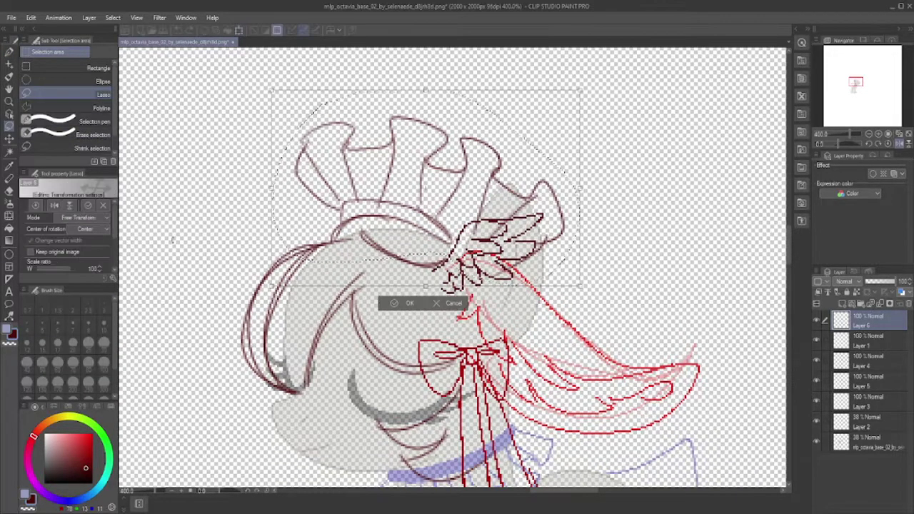
left_click_drag(272, 187, 239, 192)
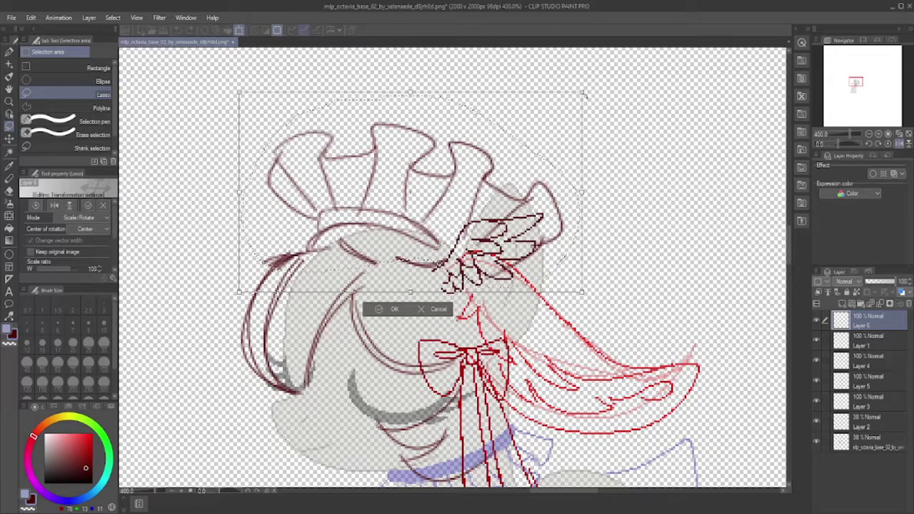
key("Return")
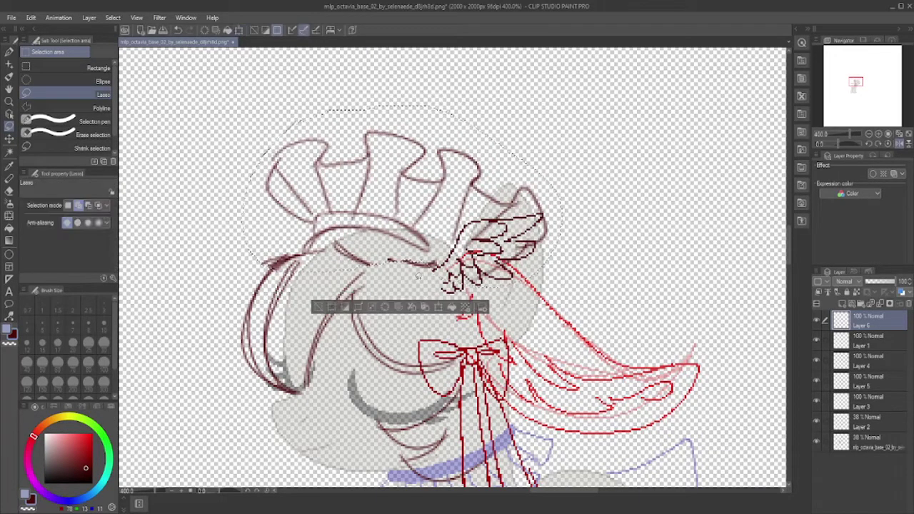
key("ctrl+d")
Sketch the back hair sweeping from the headband over the ear into a flicked tip with smaller curls beneath
key("p")
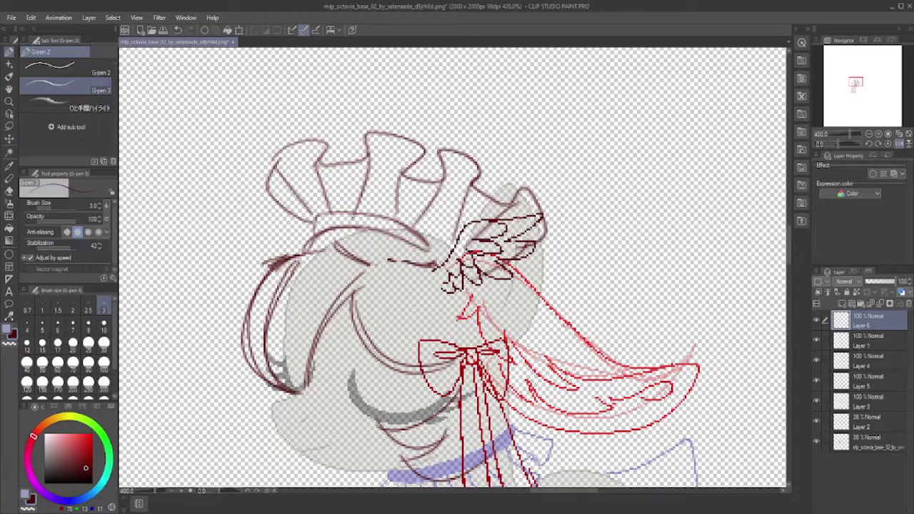
scroll(329, 178, "down", 2)
scroll(328, 179, "right", 4)
scroll(341, 161, "down", 1)
mouse_move(332, 107)
left_mouse_down()
mouse_move(449, 172)
mouse_move(541, 205)
left_mouse_up()
left_click_drag(547, 213, 463, 267)
scroll(457, 267, "down", 1)
left_click_drag(448, 208, 511, 270)
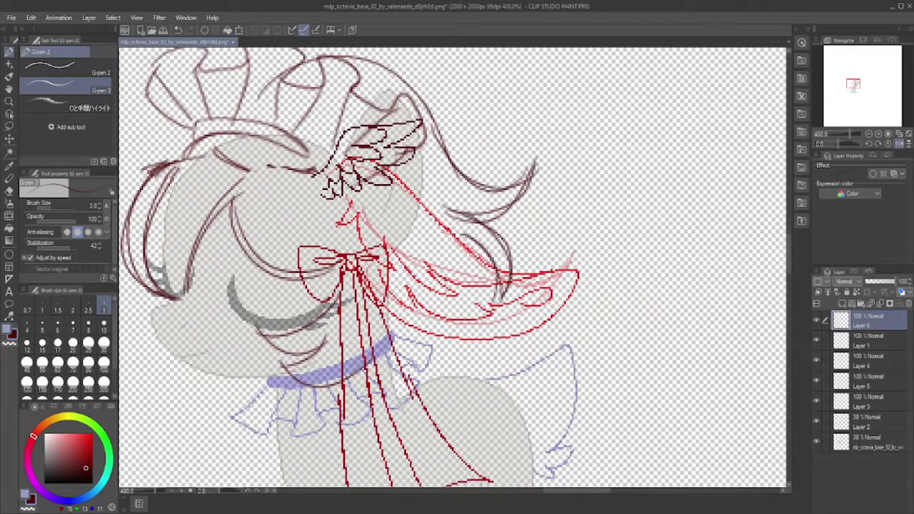
Sketch a long hair strand curving down from the flicked tip behind the neck to the back
scroll(450, 269, "down", 1)
scroll(450, 269, "left", 1)
left_click_drag(546, 184, 537, 357)
scroll(450, 269, "down", 1)
scroll(450, 269, "left", 1)
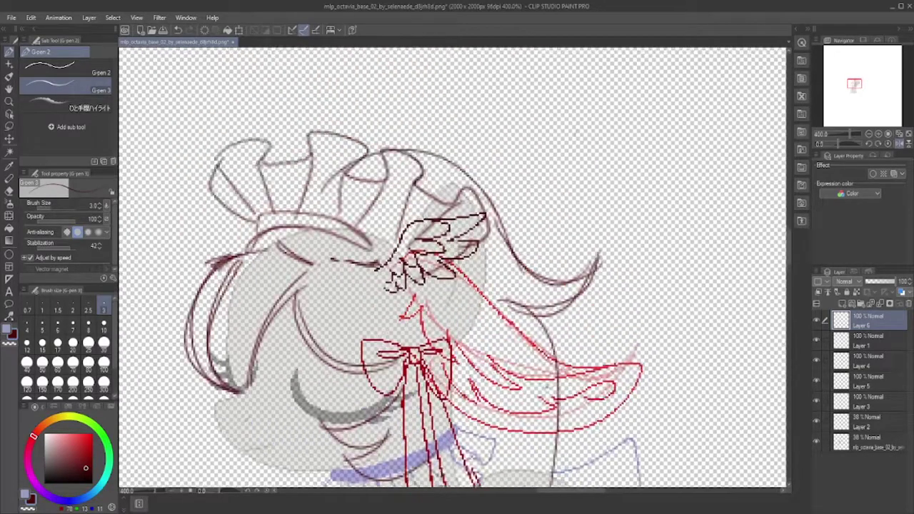
Sketch a curved lock hanging from the fringe past the chin in front of the chest
scroll(414, 377, "down", 1)
left_click_drag(230, 276, 263, 391)
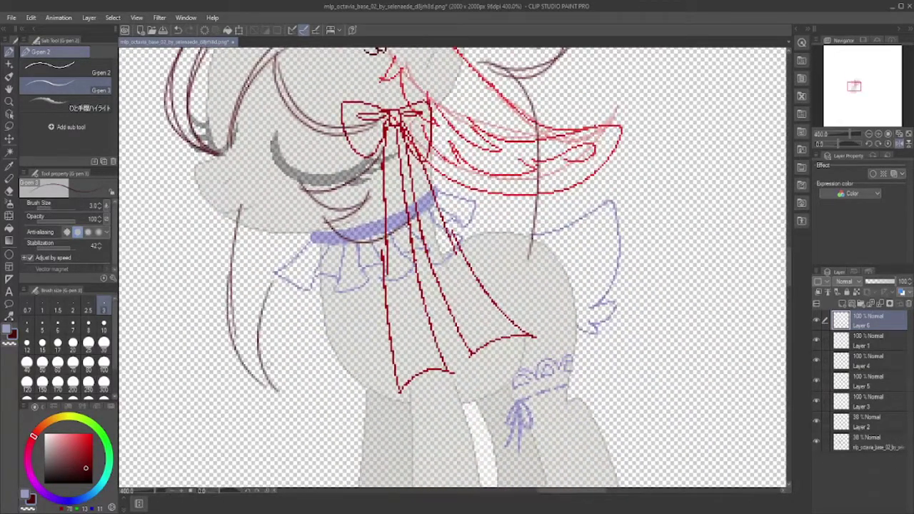
key("ctrl+z")
left_click_drag(277, 299, 235, 405)
scroll(235, 406, "down", 1)
scroll(236, 406, "right", 1)
scroll(452, 269, "up", 4)
scroll(452, 269, "left", 2)
scroll(453, 269, "down", 1)
left_click_drag(217, 206, 321, 330)
left_click_drag(277, 252, 306, 327)
Sketch a long straight lock falling from the chest lock down to the front hooves
scroll(453, 269, "down", 3)
left_click_drag(262, 179, 264, 346)
left_click_drag(263, 258, 370, 422)
key("ctrl+z")
mouse_move(261, 300)
left_mouse_down()
mouse_move(372, 424)
mouse_move(318, 429)
left_mouse_up()
scroll(327, 328, "up", 3)
scroll(326, 328, "down", 3)
scroll(326, 328, "right", 1)
scroll(326, 328, "up", 3)
Check the drawing mirrored and erase the long front locks, back strand and flicked tip with the Hard eraser at size 70
key("ctrl+minus")
left_click(903, 144)
left_click(903, 144)
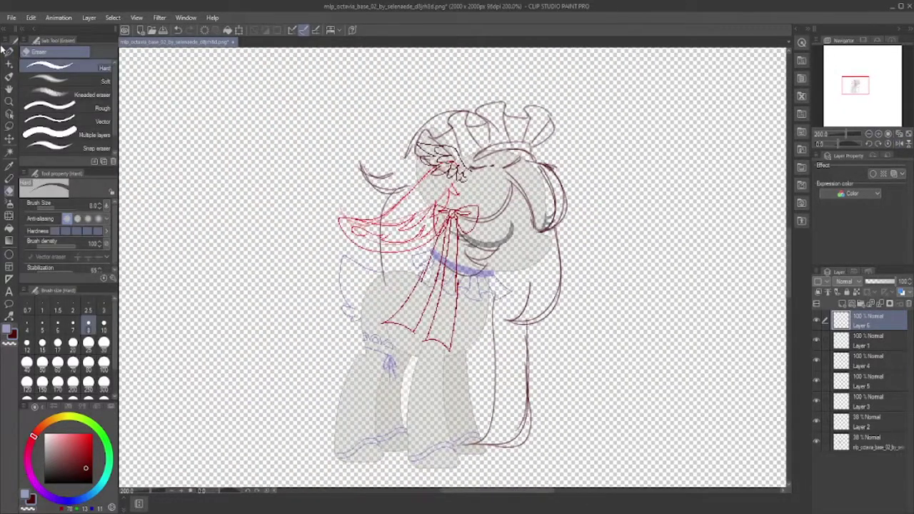
scroll(452, 269, "up", 1)
scroll(452, 269, "right", 1)
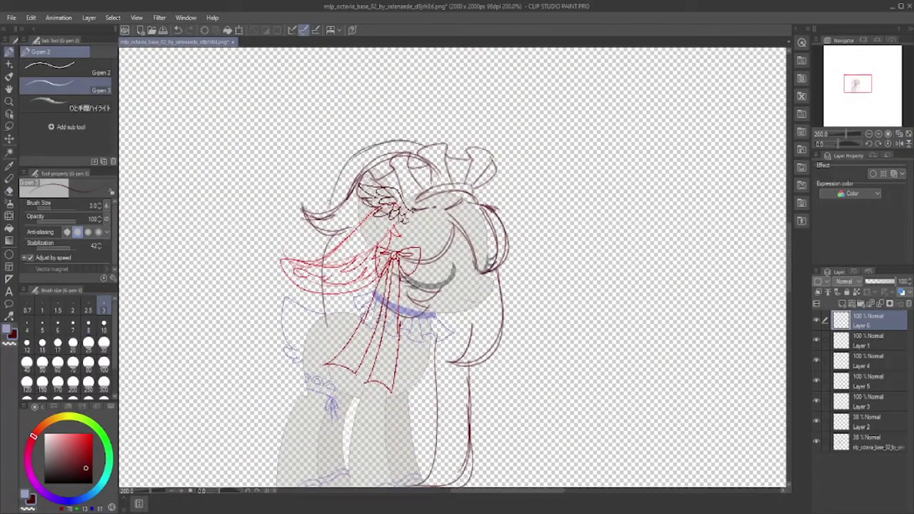
left_click(899, 143)
key("e")
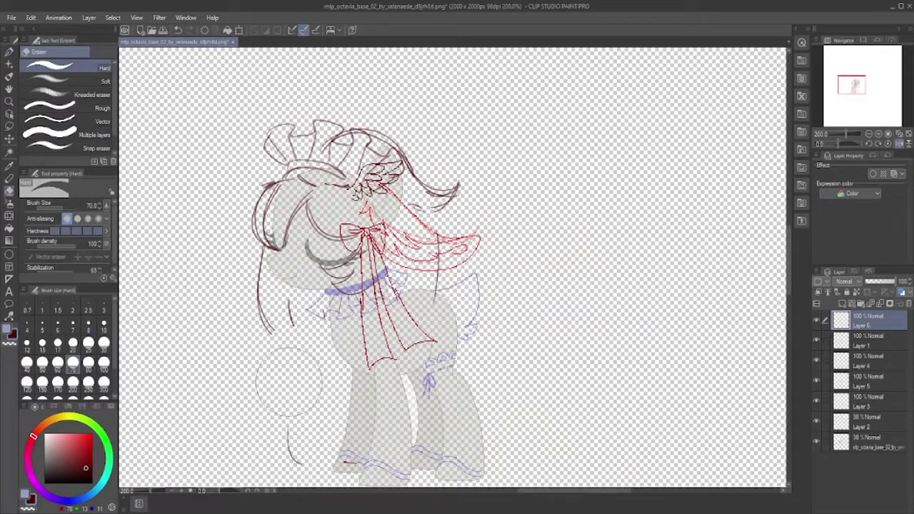
left_click_drag(457, 195, 422, 185)
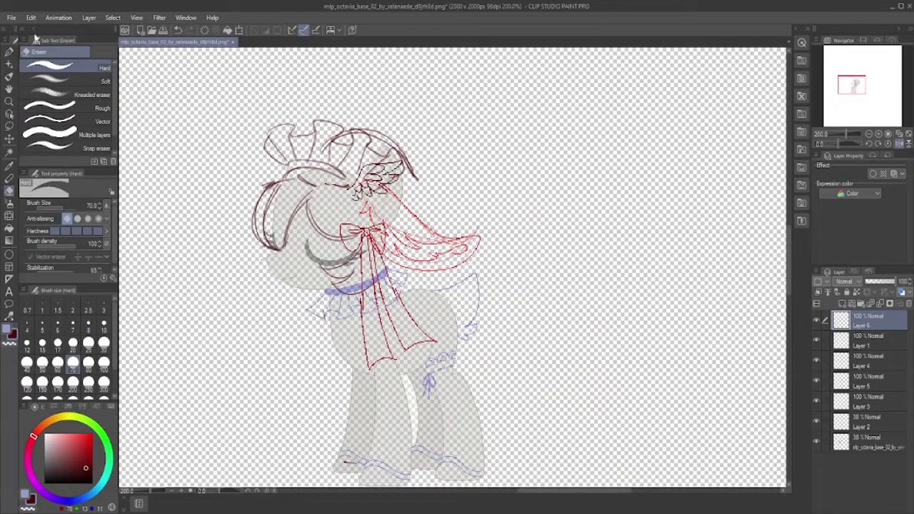
key("p")
key("e")
mouse_move(259, 250)
left_mouse_down()
mouse_move(318, 334)
mouse_move(302, 323)
left_mouse_up()
Paint out the upper blue trim lines above the hooves and mend the leg outline with G-pen 2 at size 1
key("p")
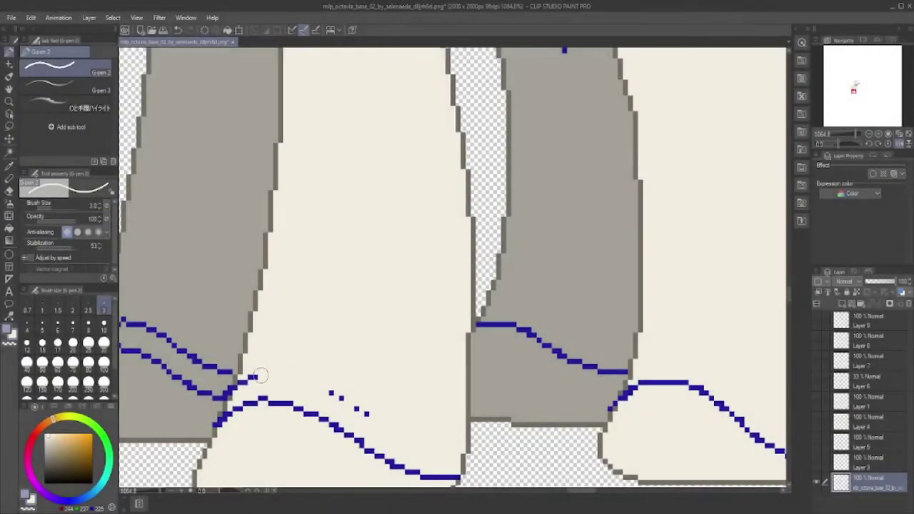
left_click_drag(239, 378, 260, 305)
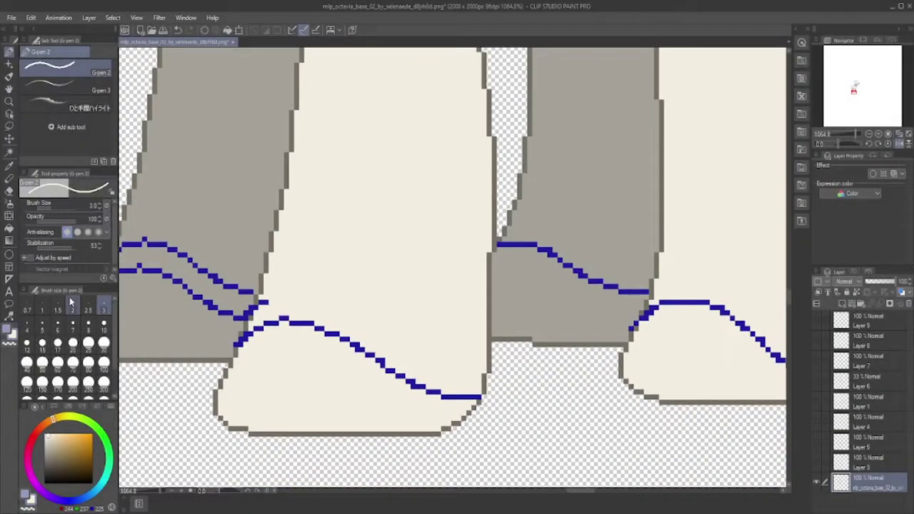
key("bracketleft")
key("bracketleft")
left_click_drag(124, 245, 184, 277)
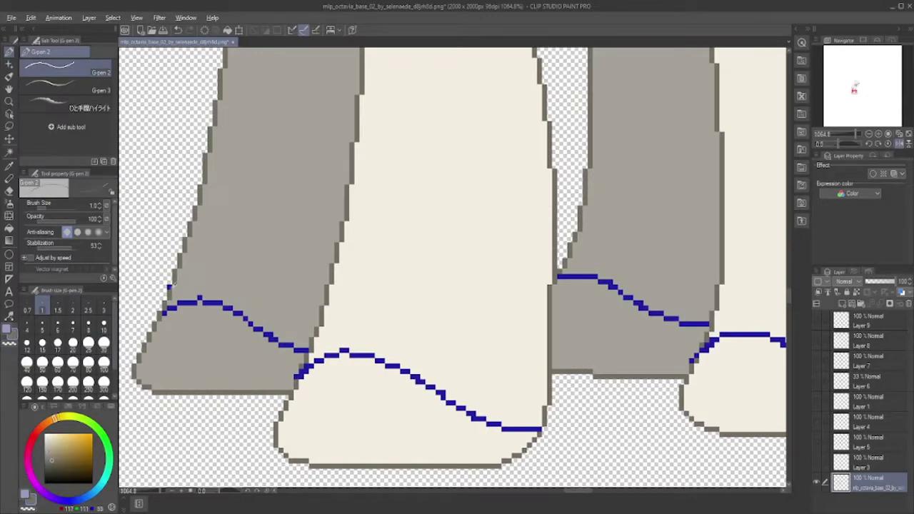
Show Layer 3 with the red ear outline and merge it into the base layer
scroll(274, 308, "down", 4)
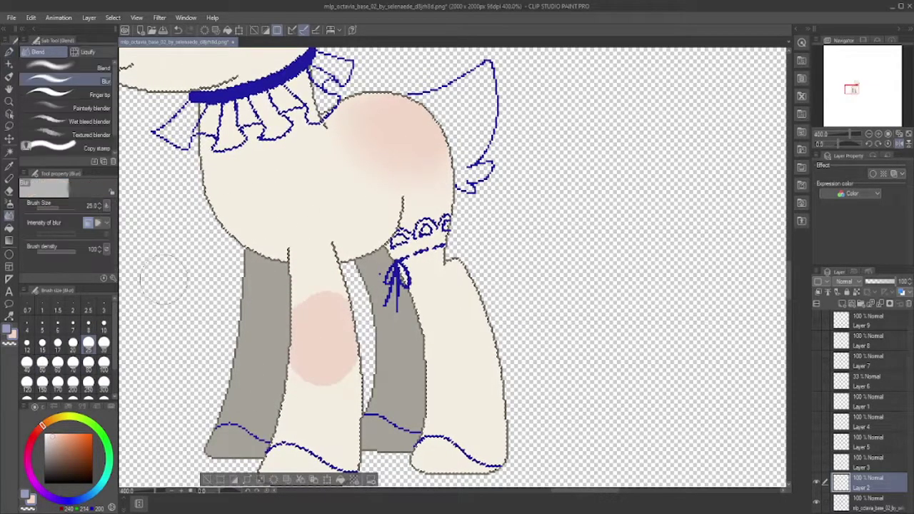
scroll(316, 322, "up", 10)
left_click(818, 467)
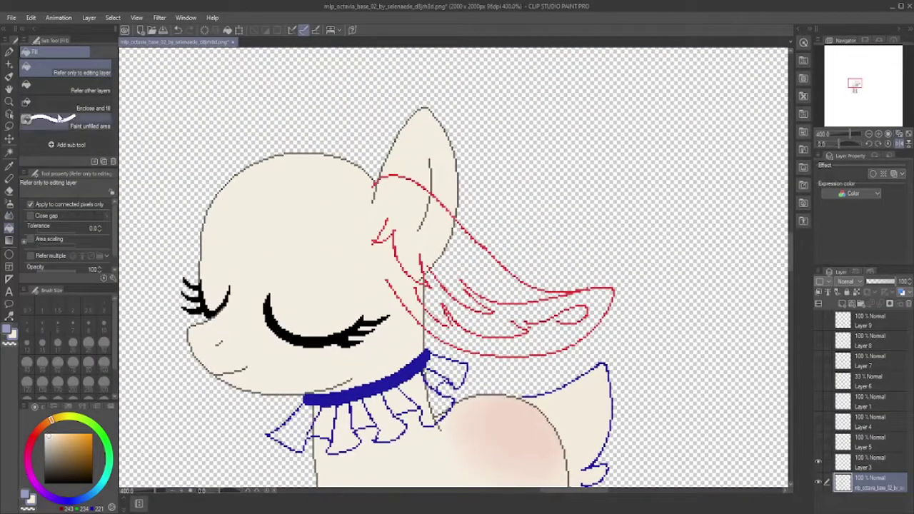
key("w")
left_click(868, 462)
left_click(81, 72)
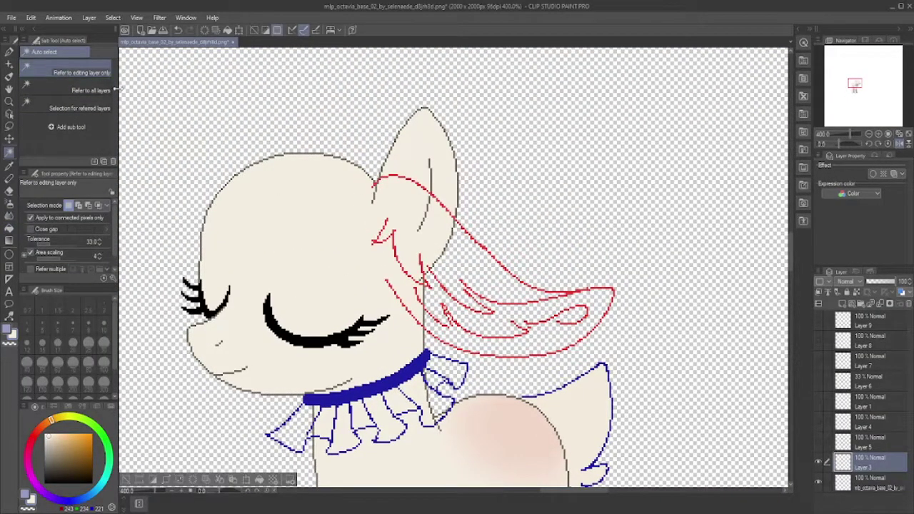
key("b")
key("w")
left_click(867, 483)
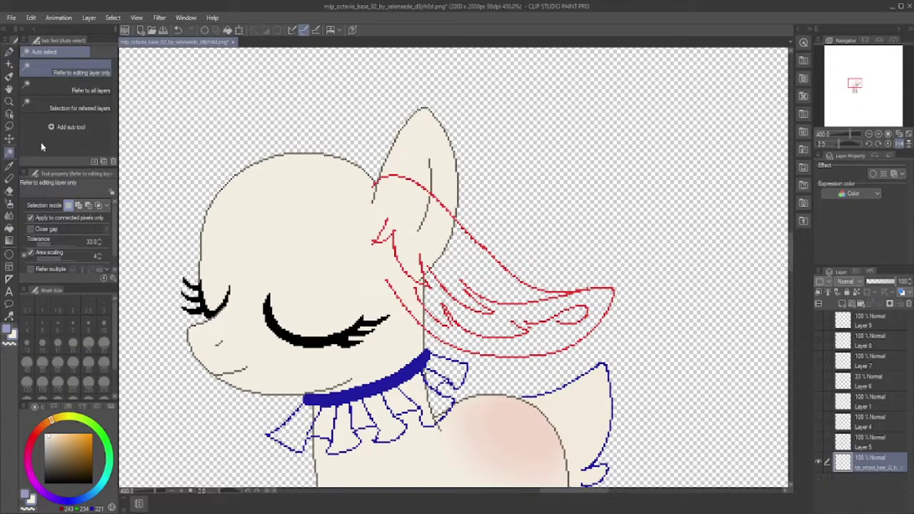
Clear the old pointed ear outside the red outline and fill the long ear with the cream body colour
key("g")
left_click(425, 142)
left_click(460, 258)
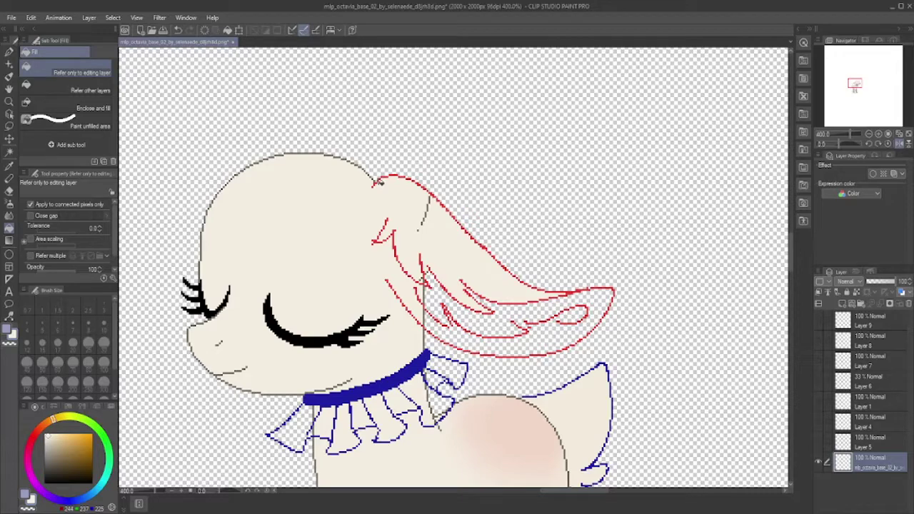
scroll(642, 285, "up", 4)
left_click(363, 220)
key("ctrl+z")
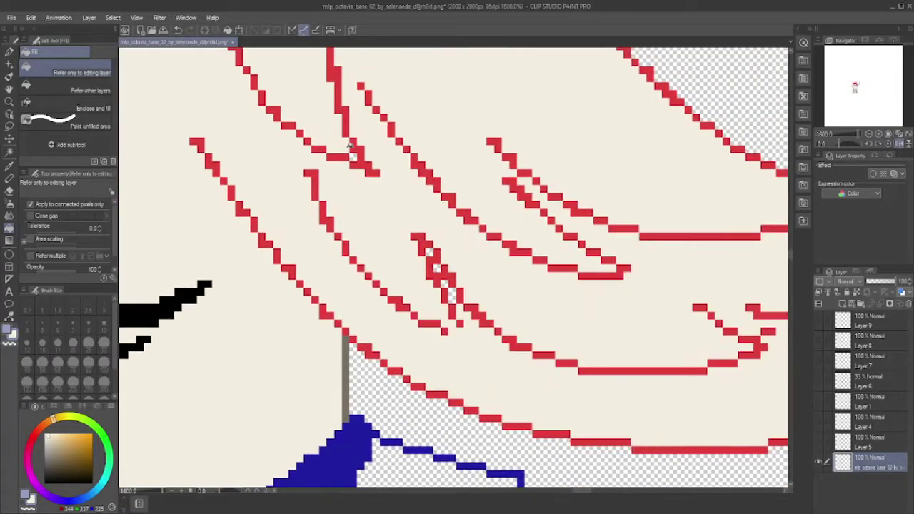
Fill the gaps in the ear's inner fold lines with the sampled red using G-pen 3 at size 3
left_click(429, 246, "alt")
left_click(10, 50)
left_click_drag(424, 258, 464, 343)
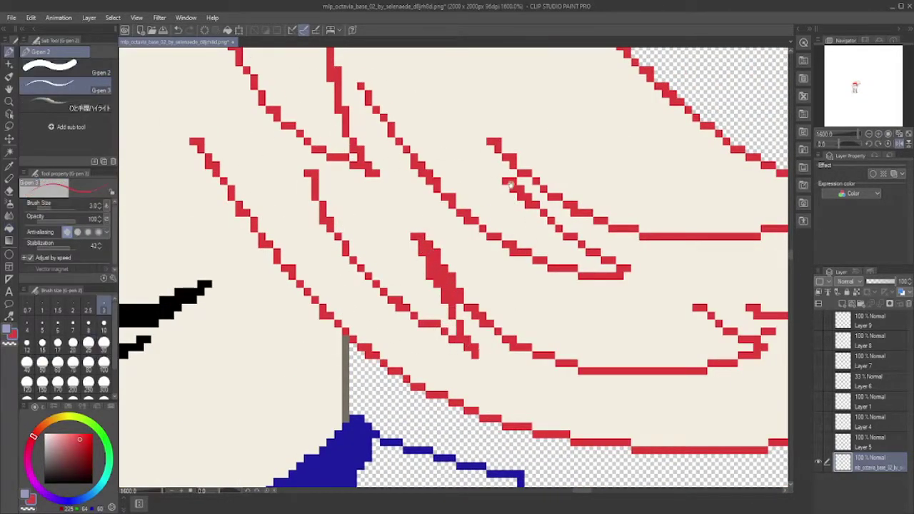
left_click_drag(494, 143, 510, 175)
left_click_drag(357, 170, 393, 220)
Redraw the near closed eye's lashes as separate tapered black strokes along the lid with G-pen 3
left_click_drag(203, 275, 514, 302)
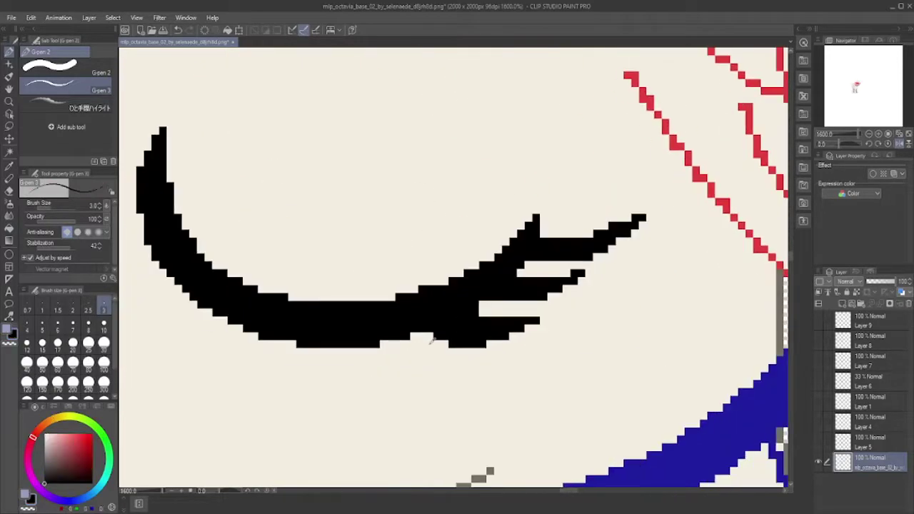
key("ctrl+z")
key("ctrl+z")
key("ctrl+z")
key("ctrl+z")
key("ctrl+y")
key("ctrl+y")
key("ctrl+y")
left_click_drag(288, 349, 266, 426)
left_click_drag(171, 255, 275, 306)
Redraw the far eye's lashes as short black strokes pointing outward from the face
left_click_drag(250, 274, 182, 282)
left_click_drag(261, 207, 158, 182)
left_click_drag(214, 200, 254, 221)
mouse_move(243, 266)
left_mouse_down()
mouse_move(152, 279)
mouse_move(251, 267)
mouse_move(287, 341)
mouse_move(389, 385)
left_mouse_up()
key("ctrl+z")
left_click_drag(395, 334, 374, 309)
mouse_move(378, 384)
left_mouse_down()
mouse_move(449, 367)
mouse_move(600, 368)
left_mouse_up()
mouse_move(623, 292)
left_mouse_down()
mouse_move(577, 305)
mouse_move(542, 300)
mouse_move(607, 298)
left_mouse_up()
scroll(265, 367, "up", 8)
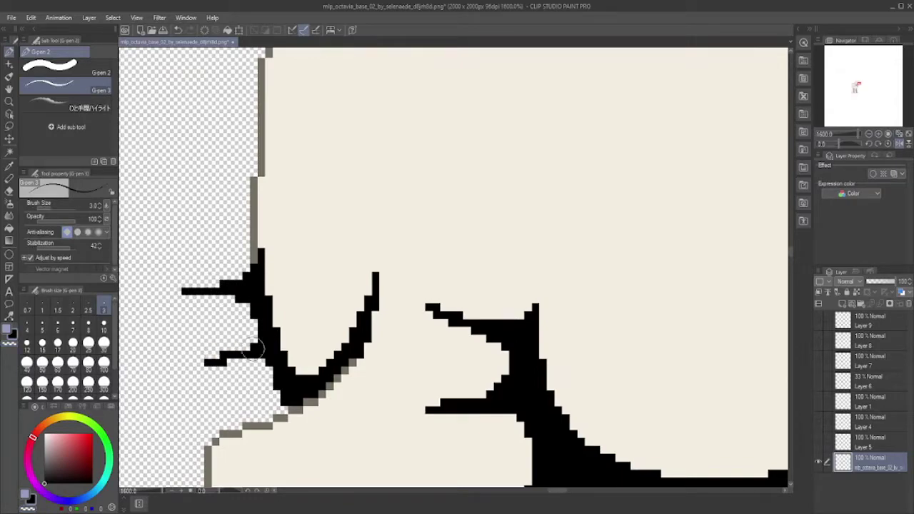
scroll(421, 317, "down", 8)
Paint over the mouth line with the cream body colour and tidy the chin outline at brush size 1
scroll(421, 317, "up", 8)
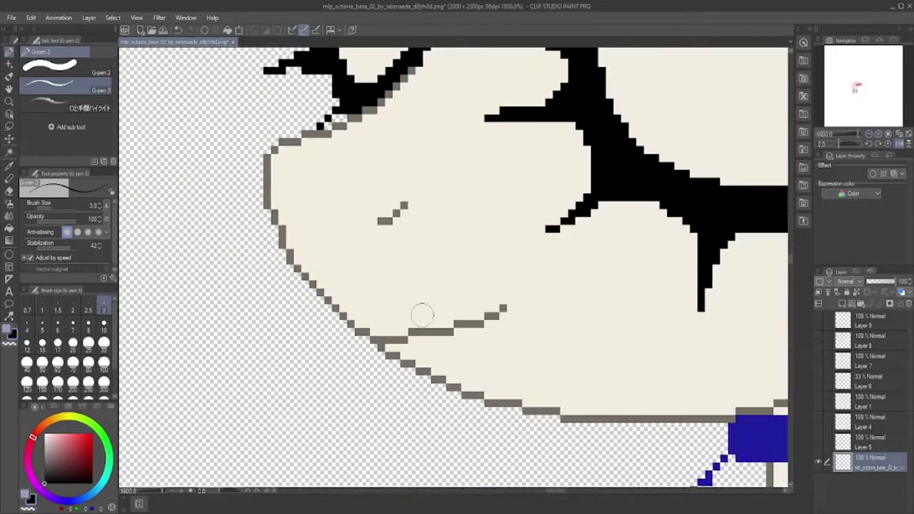
left_click(443, 328, "alt")
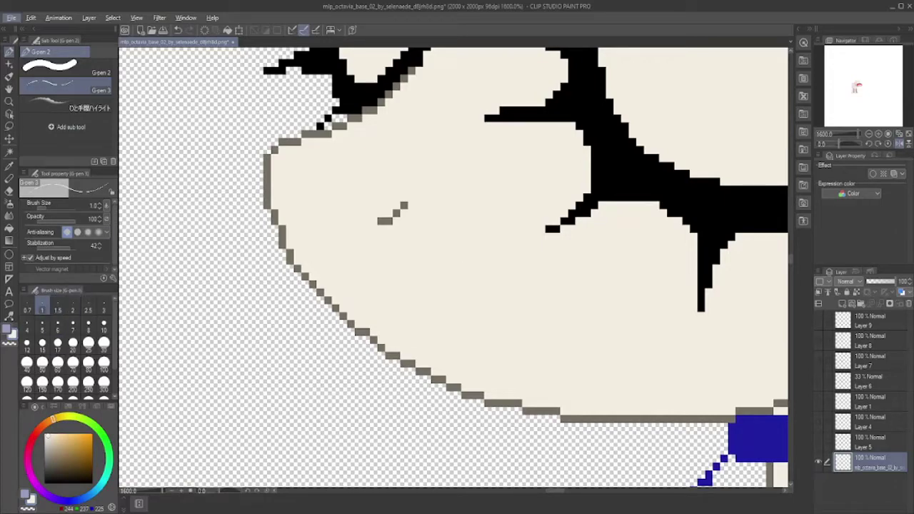
scroll(503, 323, "down", 8)
scroll(429, 300, "up", 8)
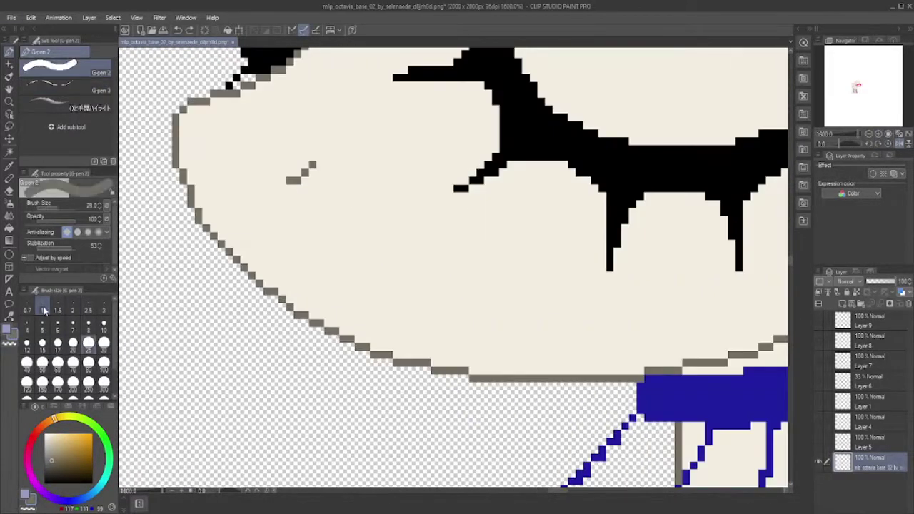
left_click(414, 306)
scroll(415, 306, "down", 8)
scroll(202, 219, "up", 8)
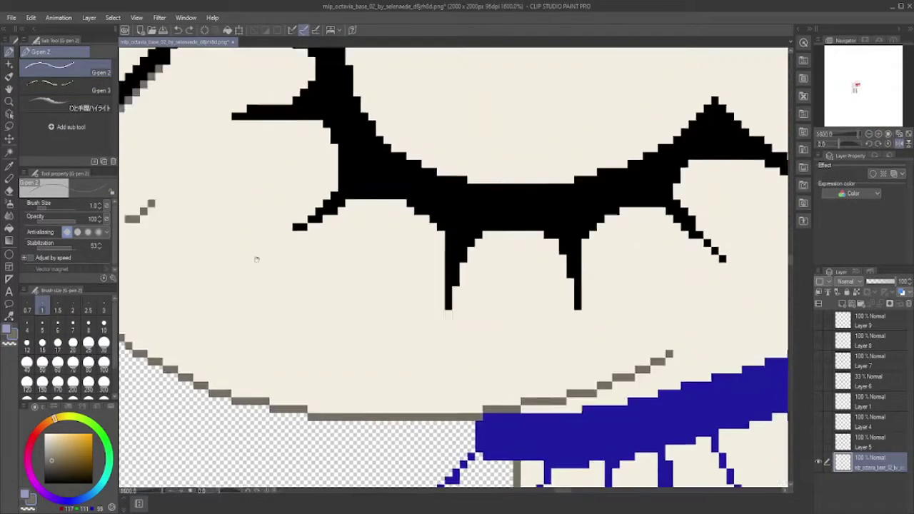
Redraw the lace loops at the top of the hind-leg stocking in dark blue with G-pen 2 at size 1
scroll(518, 267, "down", 8)
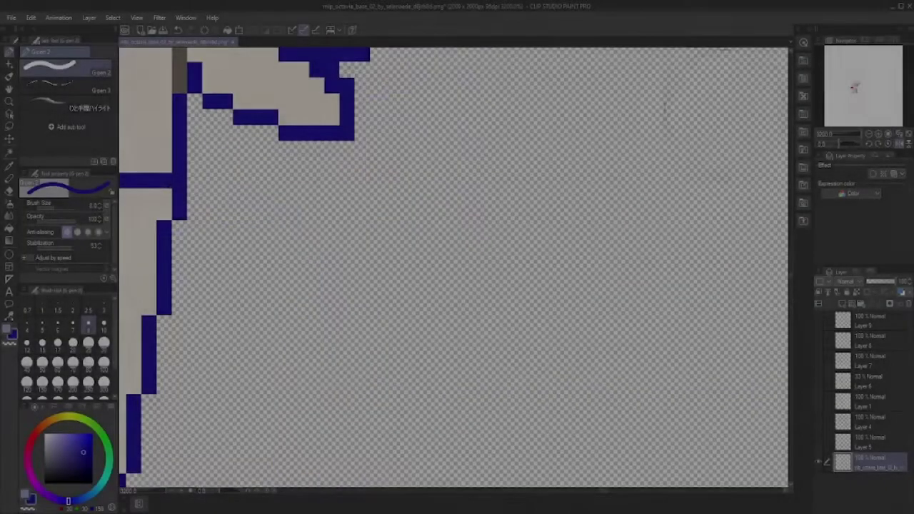
left_click(41, 311)
key("ctrl+z")
left_click_drag(259, 377, 257, 394)
key("ctrl+z")
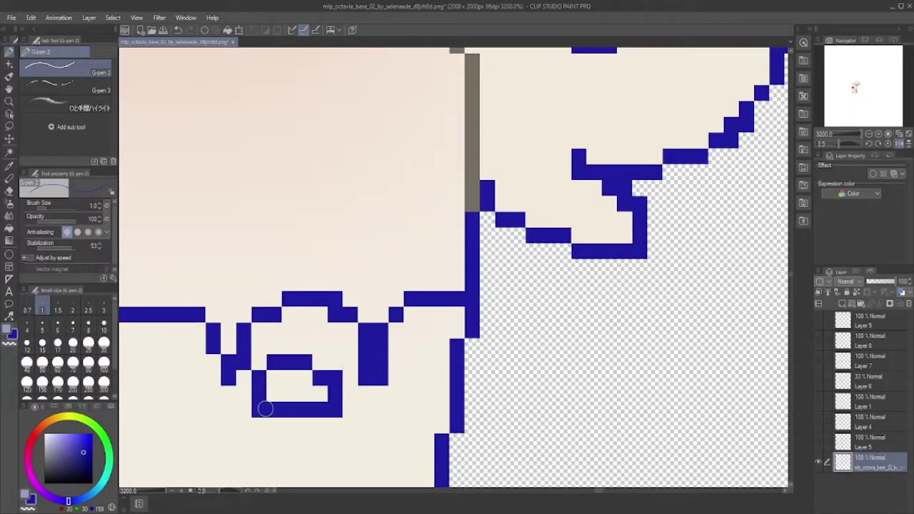
Try filling the hind-leg stocking below the lace trim with dark navy
scroll(454, 397, "down", 2)
key("g")
left_click(436, 286)
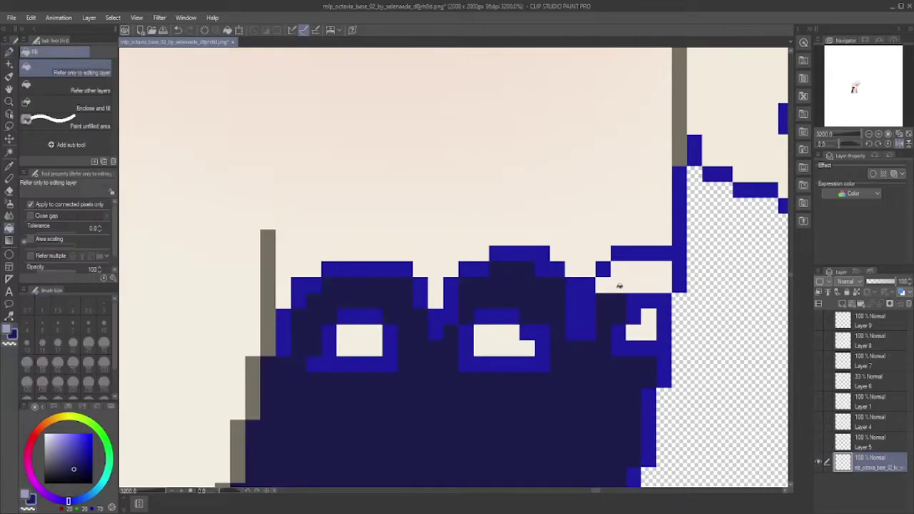
left_click(869, 134)
left_click(869, 134)
scroll(428, 285, "up", 3)
key("ctrl+z")
left_click(9, 152)
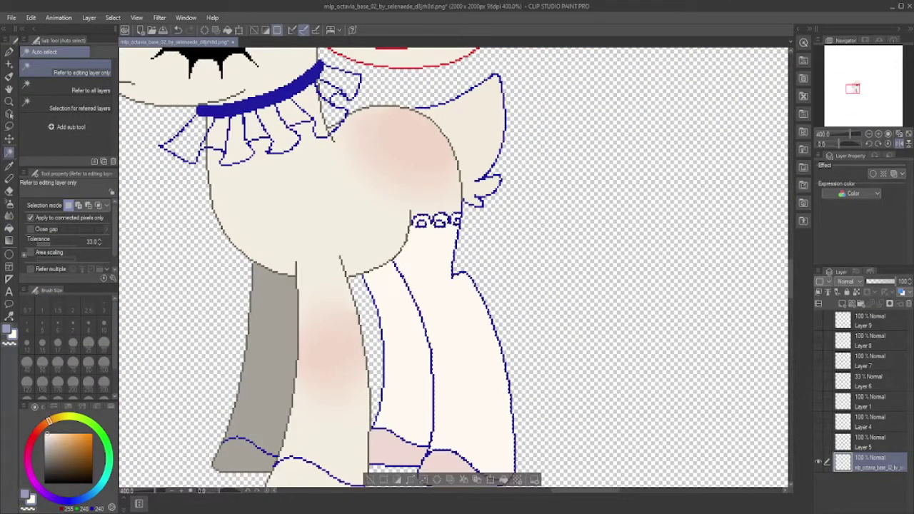
Draw looping pale pink vines across the near hind-leg stocking with G-pen 2 at size 2.5
scroll(383, 278, "up", 3)
key("p")
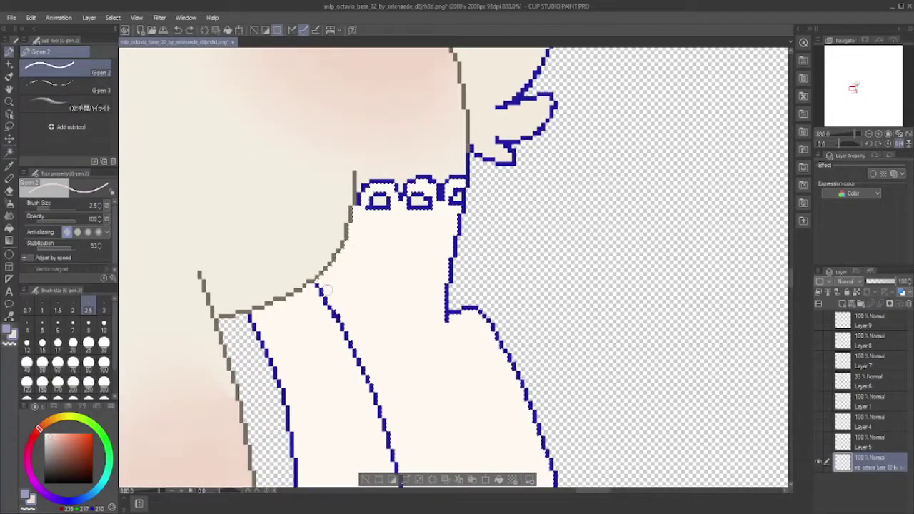
mouse_move(325, 277)
left_mouse_down()
mouse_move(442, 296)
mouse_move(375, 230)
left_mouse_up()
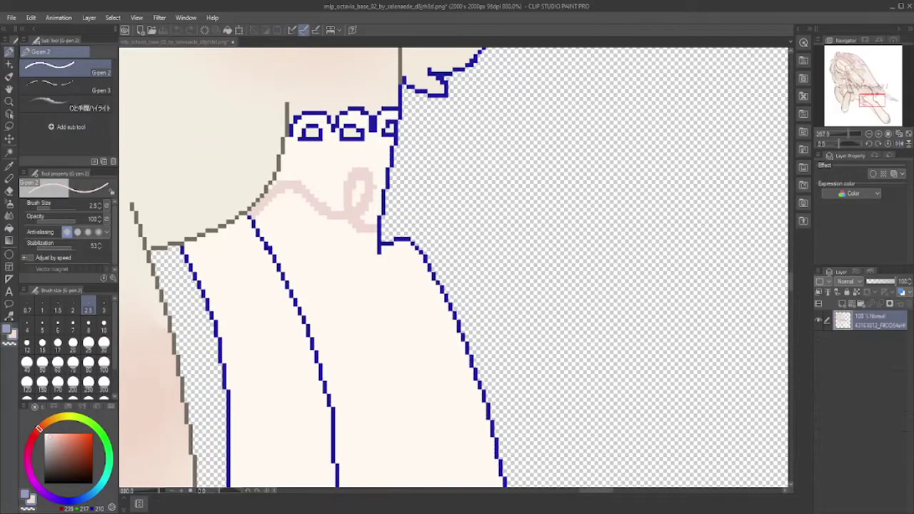
key("ctrl+z")
left_click_drag(421, 295, 367, 314)
key("ctrl+z")
left_click_drag(413, 245, 379, 274)
left_click_drag(434, 341, 405, 255)
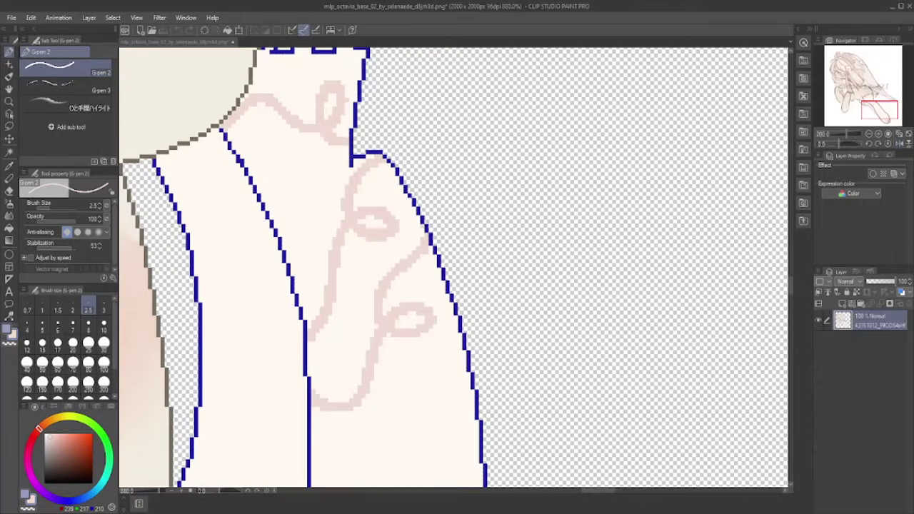
Add pale pink leaf strokes to the vine just above the near hind hoof with G-pen 3 at size 6
key("p")
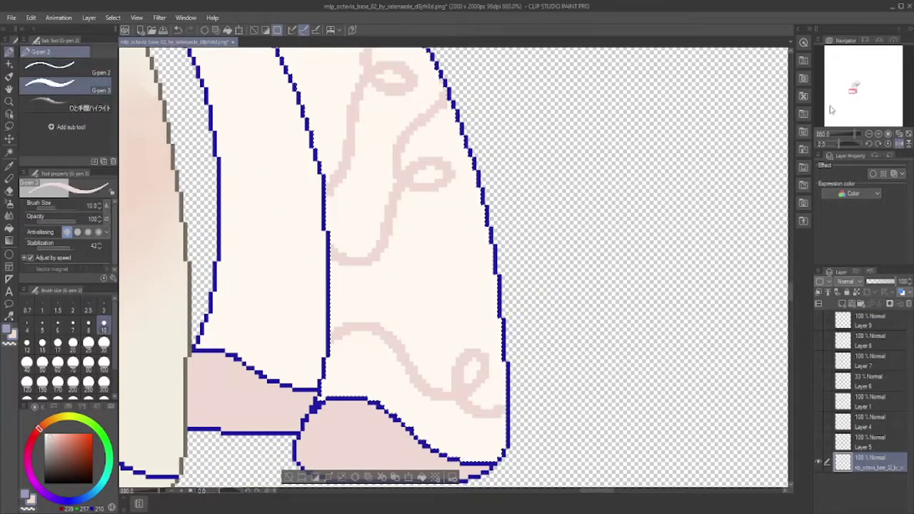
scroll(500, 348, "up", 3)
left_click_drag(375, 378, 389, 293)
left_click(386, 320, "alt")
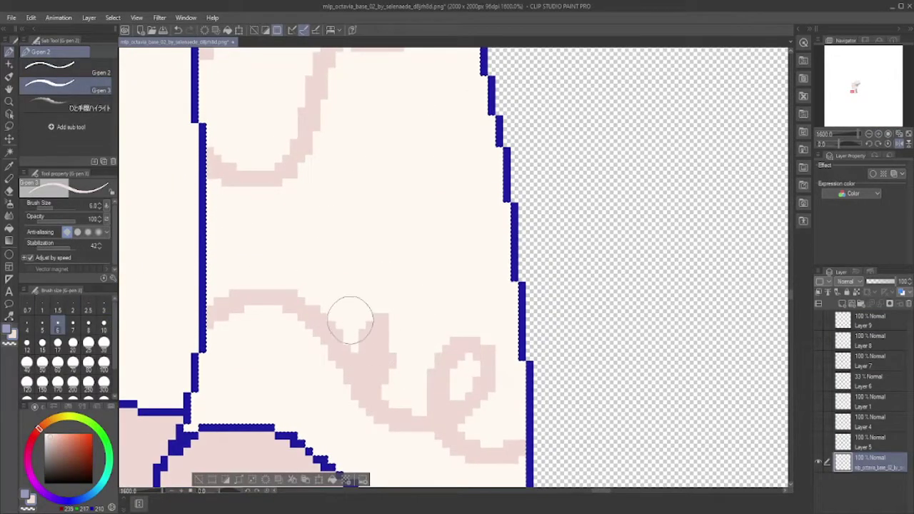
left_click_drag(350, 317, 317, 306)
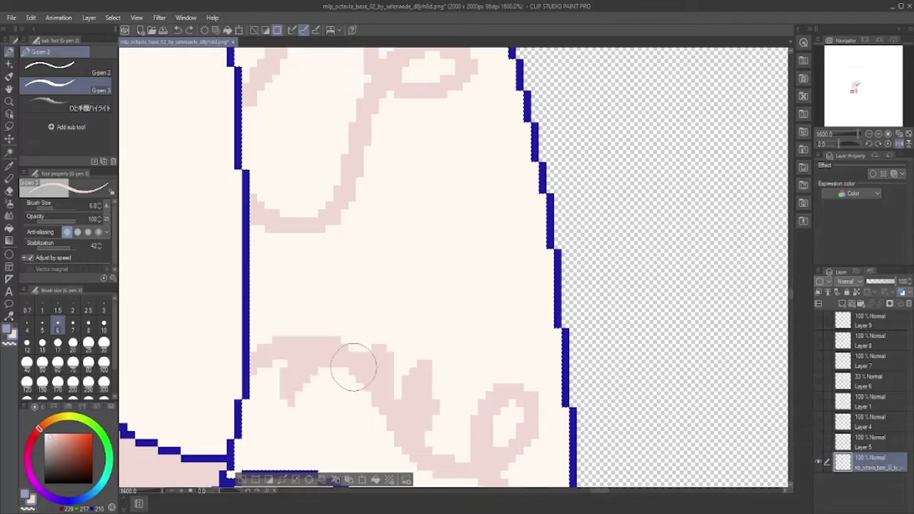
Add pointed pale pink leaves along the middle vines of the near hind-leg stocking, shaping them with the cream stocking colour
left_click(330, 452, "alt")
left_click_drag(343, 235, 314, 378)
left_click(298, 398, "alt")
left_click_drag(321, 424, 314, 357)
left_click(331, 370, "alt")
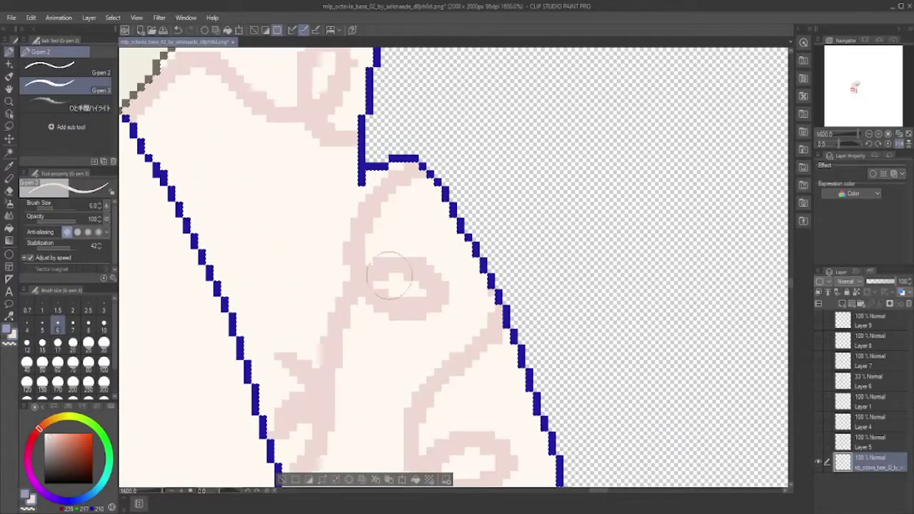
left_click_drag(357, 203, 321, 207)
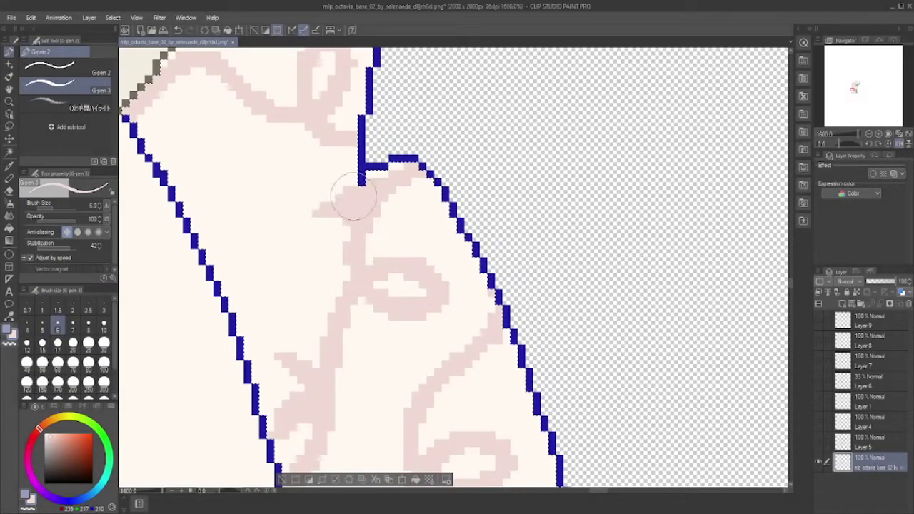
Add leaf strokes to the vine beneath the lace trim and trim their edges with the cream stocking colour
scroll(346, 204, "up", 3)
left_click(272, 138, "alt")
left_click_drag(272, 137, 292, 171)
scroll(286, 235, "up", 3)
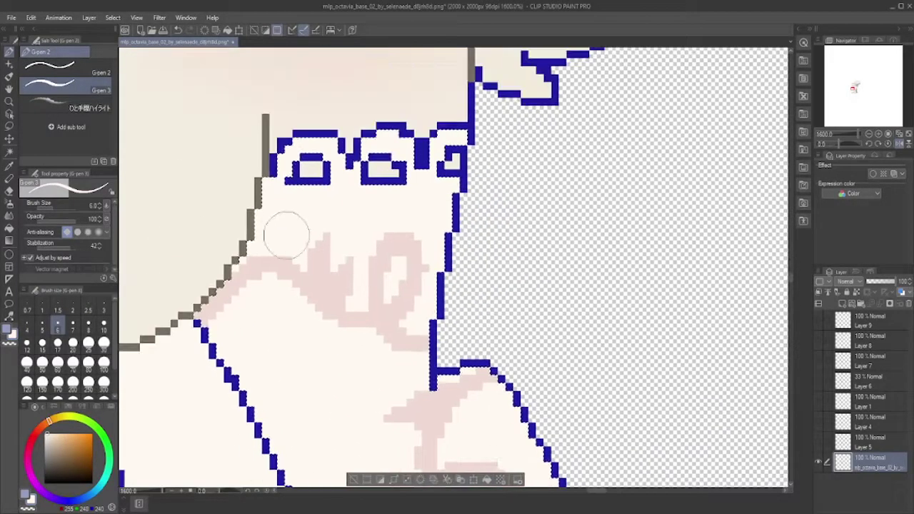
left_click_drag(286, 235, 293, 256)
Draw a dashed dark blue stitch line across the stocking below the lace loops with G-pen 2 at size 1
scroll(394, 315, "down", 1)
scroll(394, 315, "up", 2)
scroll(367, 153, "down", 3)
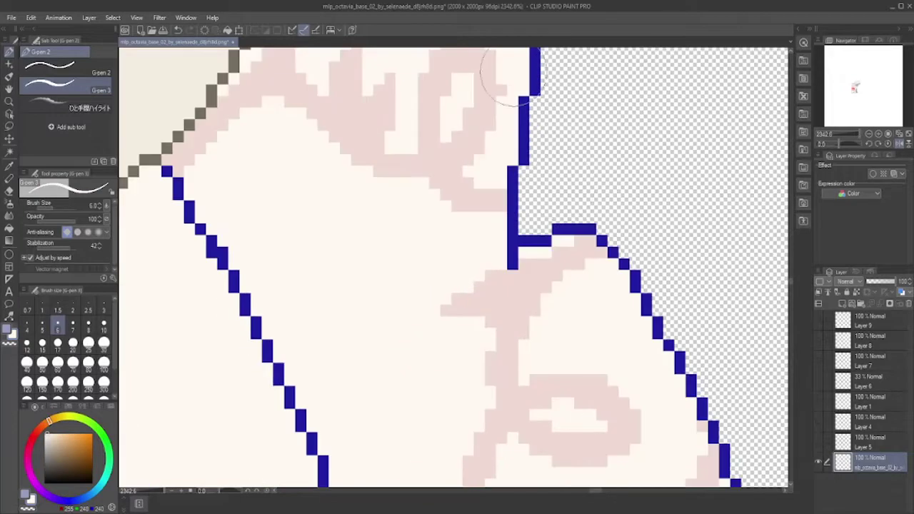
scroll(367, 153, "up", 1)
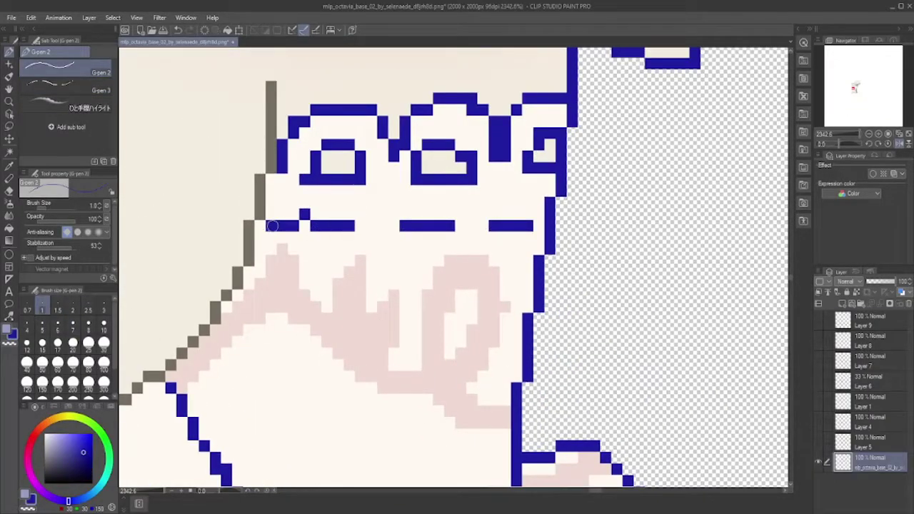
scroll(269, 239, "down", 10)
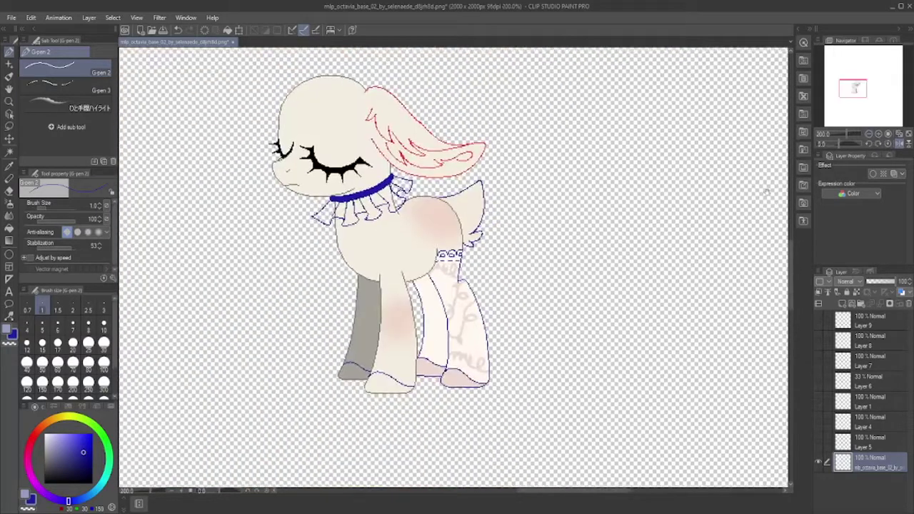
Draw matching pale pink vines with curls and leaves on the far hind-leg stocking using G-pen 3 at size 3
scroll(469, 267, "up", 4)
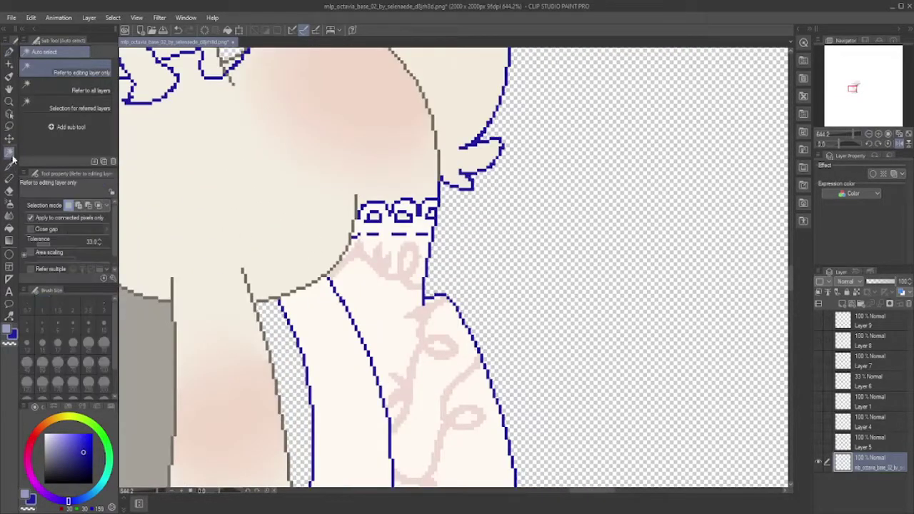
scroll(468, 267, "up", 1)
left_click(50, 84)
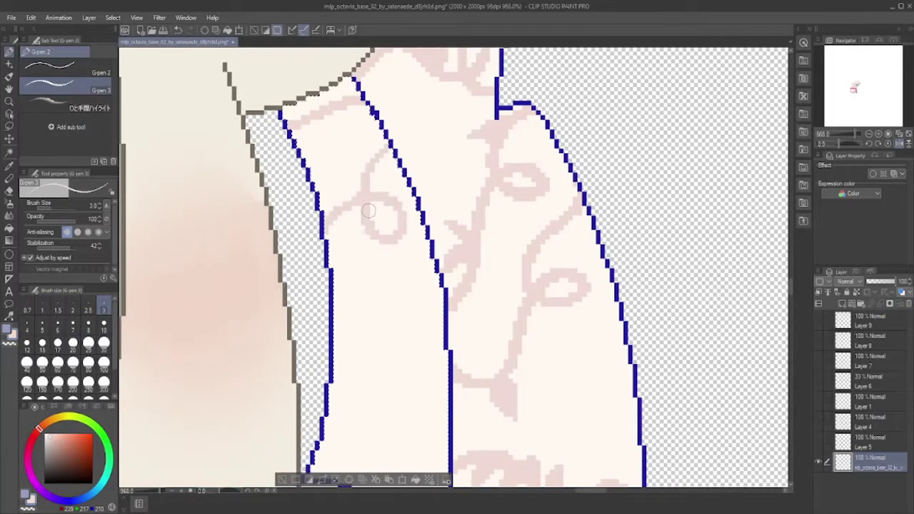
key("ctrl+z")
left_click_drag(397, 163, 387, 216)
key("ctrl+z")
left_click_drag(335, 279, 407, 184)
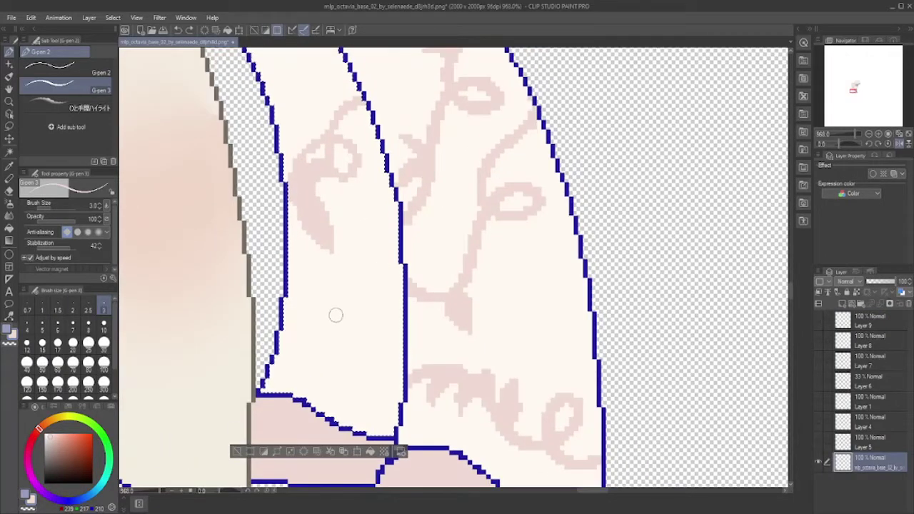
left_click_drag(331, 344, 353, 352)
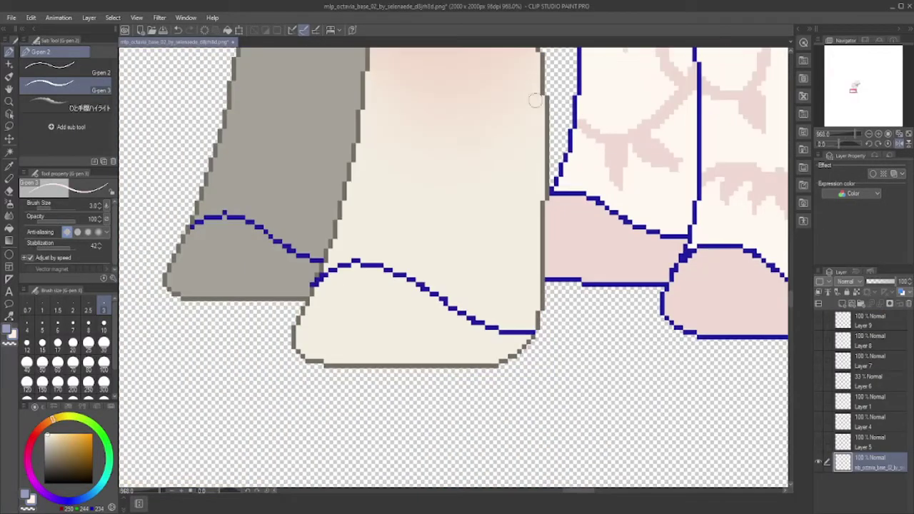
Fill the grey far front leg with the cream body colour and its hoof with a lighter cream
key("g")
left_click(285, 157)
left_click(249, 261)
scroll(361, 175, "down", 3)
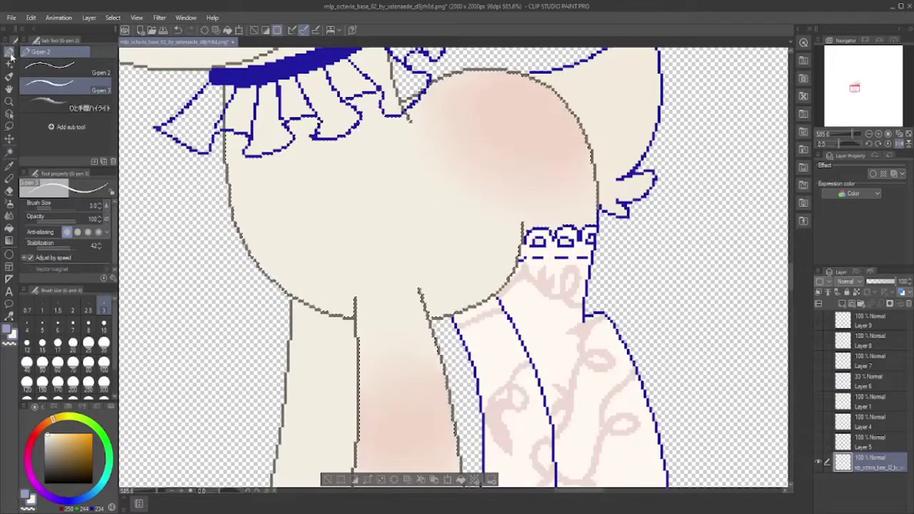
Paint a lighter belly edge and a peach blush on the far front leg on a new layer, softened with Blur at size 25
left_click_drag(179, 304, 101, 303)
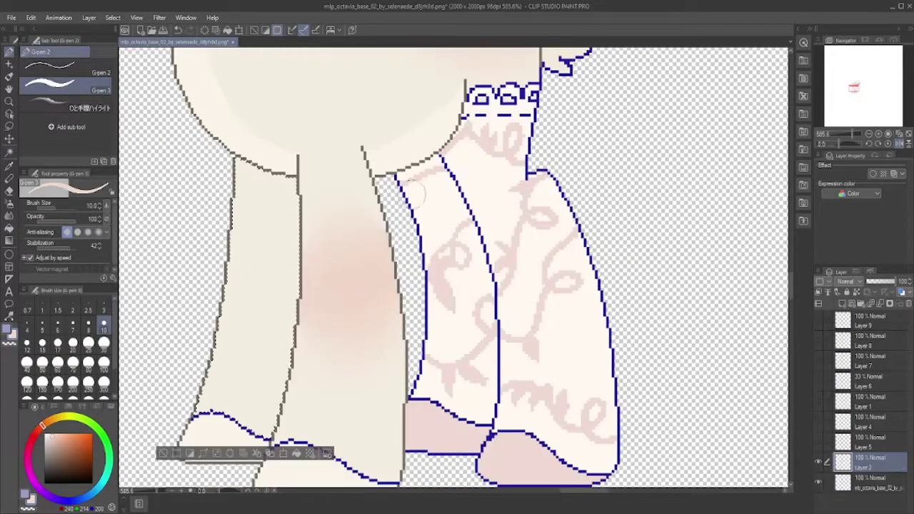
mouse_move(265, 255)
left_mouse_down()
mouse_move(253, 274)
mouse_move(264, 300)
left_mouse_up()
key("j")
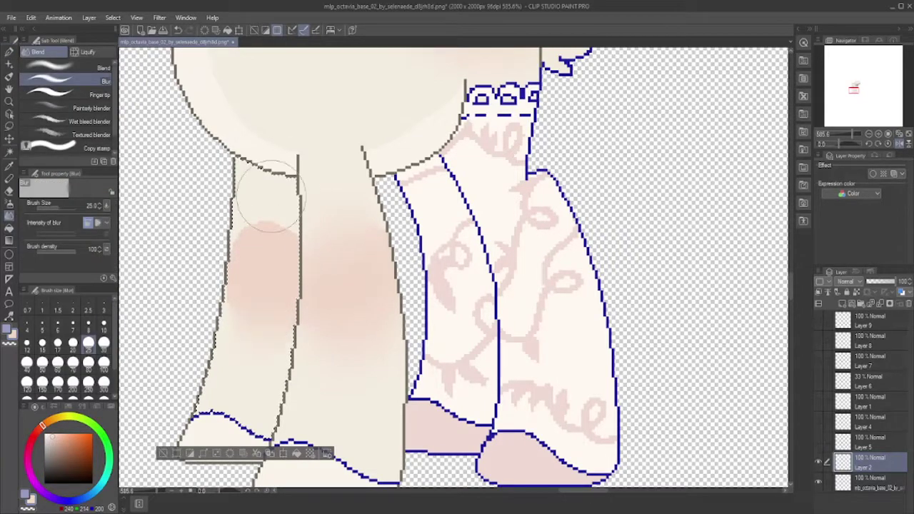
left_click_drag(266, 235, 286, 296)
scroll(286, 295, "down", 2)
left_click_drag(700, 154, 699, 348)
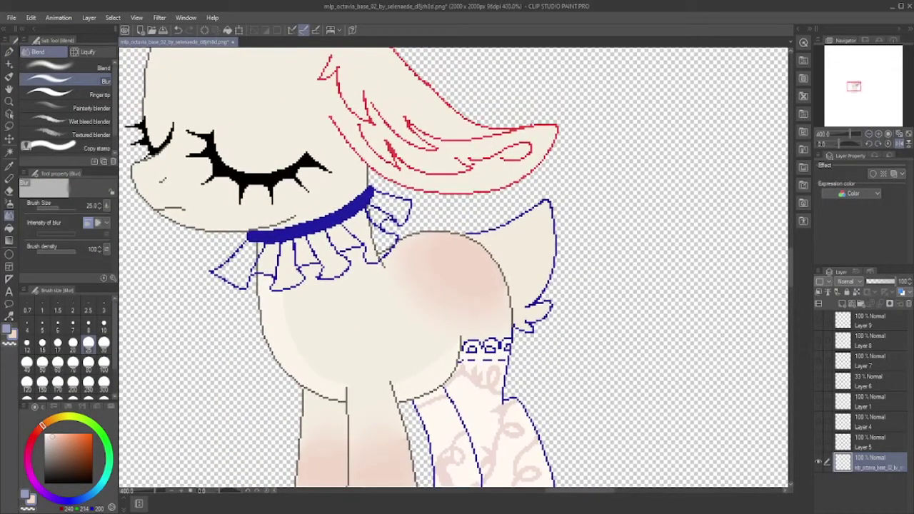
Fill the sections of the ruffled collar with off-white
key("ctrl+Tab")
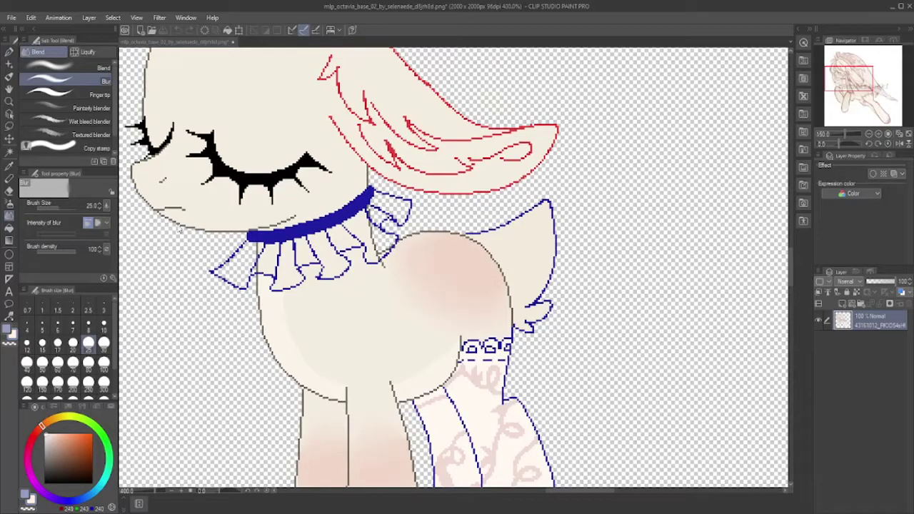
key("g")
scroll(334, 220, "up", 5)
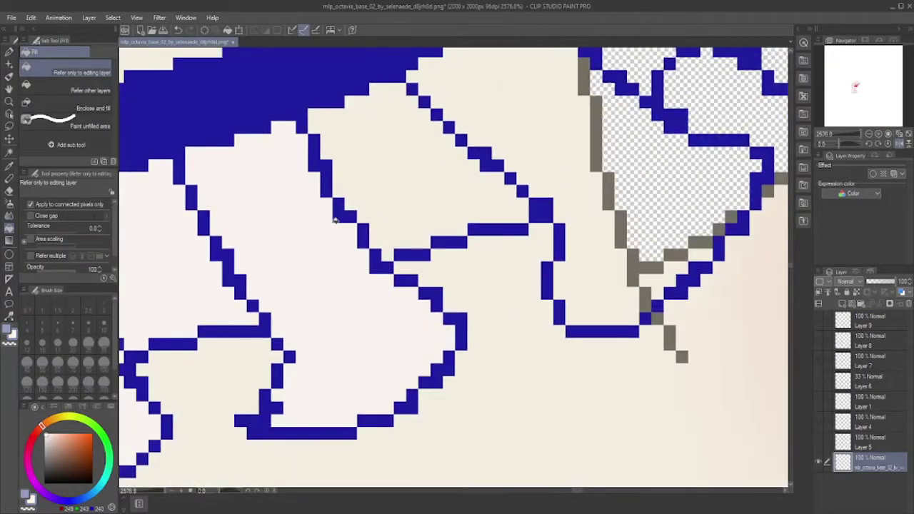
scroll(335, 220, "up", 2)
scroll(282, 167, "up", 1)
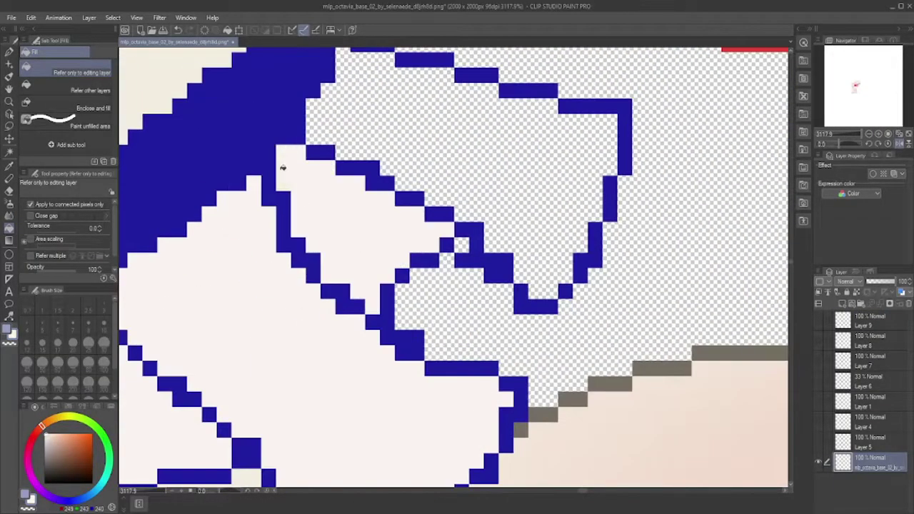
left_click(459, 240)
scroll(459, 241, "down", 10)
Paint a peach blush on the ear tip on a separate layer, soften it with Blur at size 25, and merge it down
key("ctrl+Tab")
key("ctrl+Tab")
key("p")
scroll(449, 185, "up", 3)
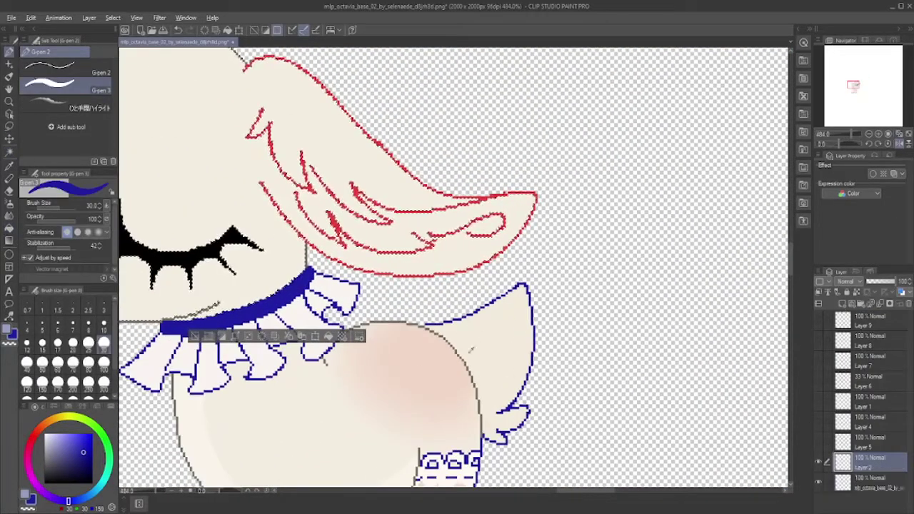
key("alt")
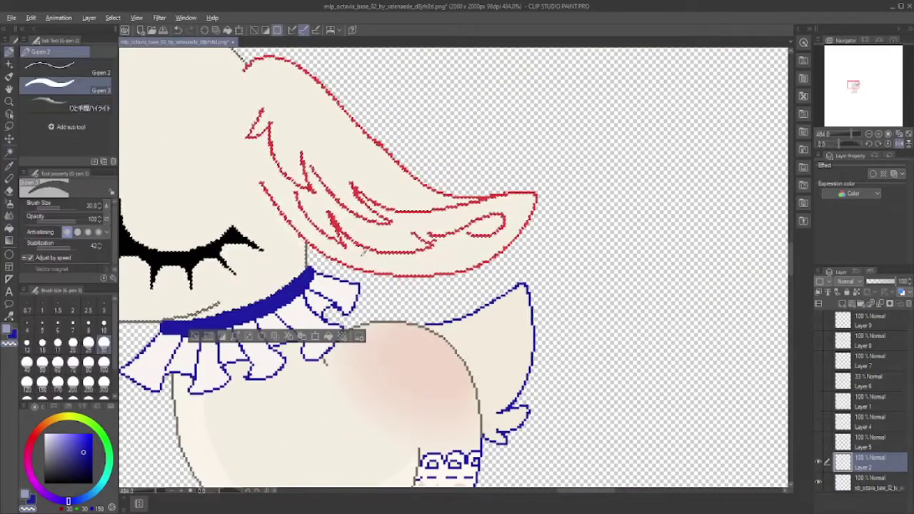
key("j")
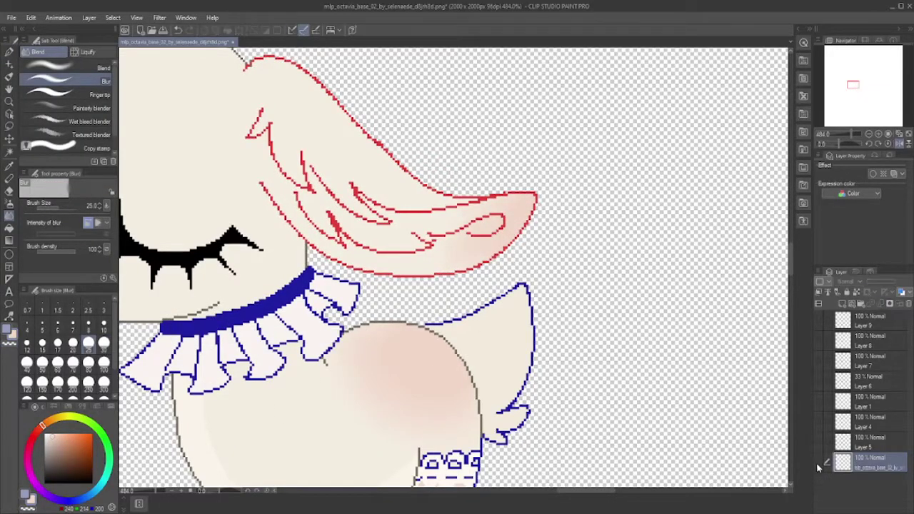
scroll(626, 249, "down", 6)
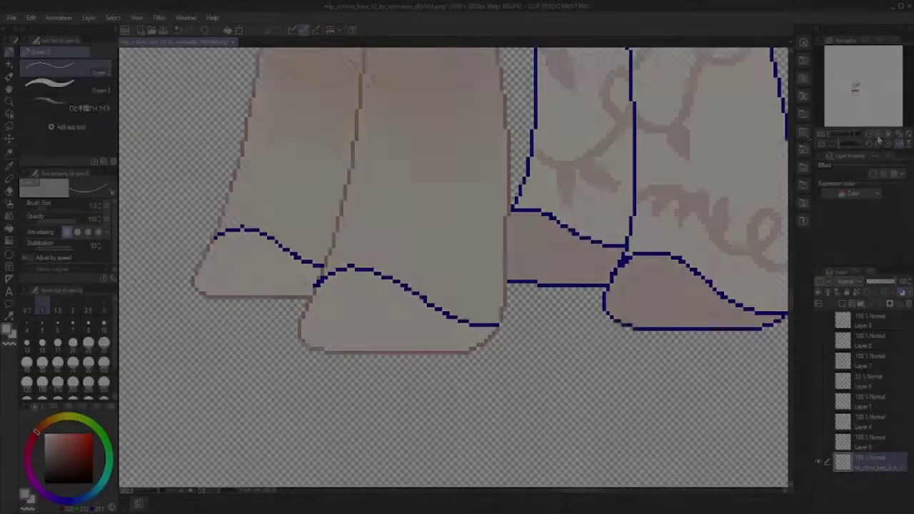
Select the outline pixels by colour at tolerance 0 and recolour the front hooves' outlines muted taupe-pink with G-pen 2 at size 8
key("w")
scroll(428, 285, "down", 2)
scroll(428, 285, "down", 3)
scroll(435, 286, "up", 6)
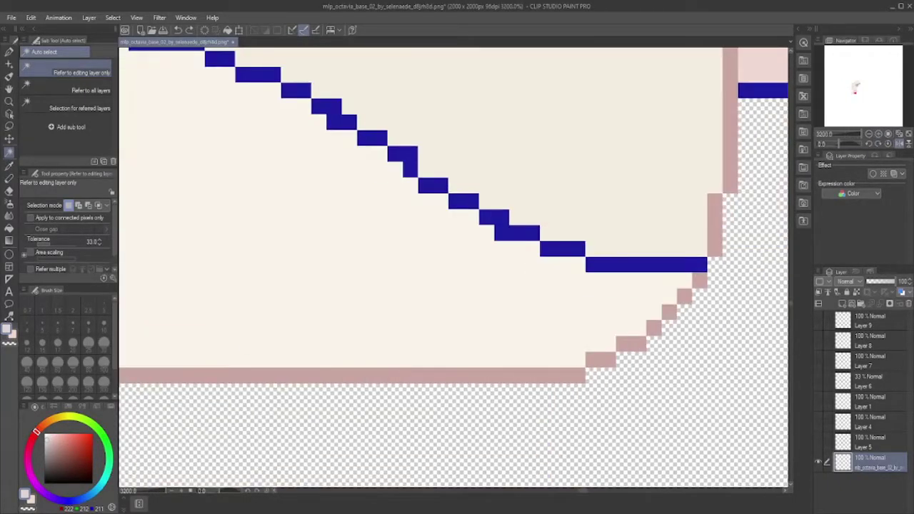
left_click(369, 386)
key("p")
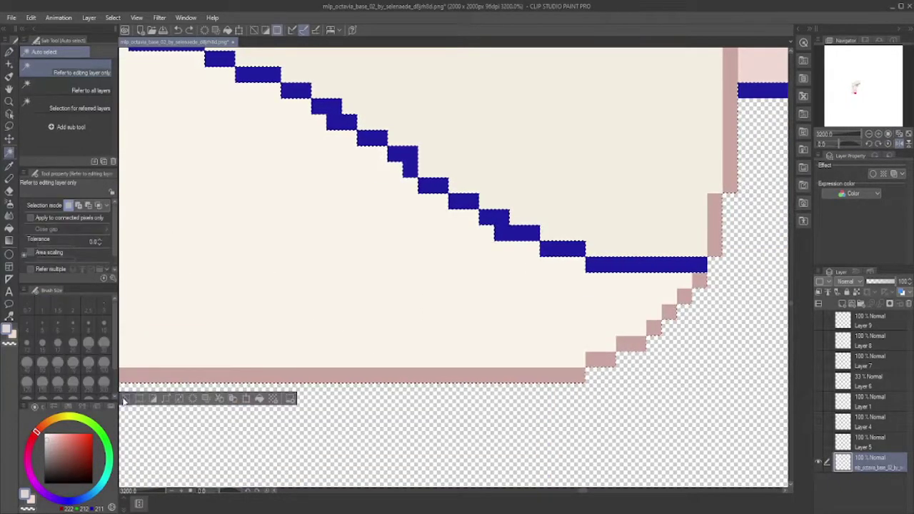
left_click(88, 325)
left_click_drag(613, 361, 674, 349)
key("ctrl+z")
mouse_move(285, 343)
left_mouse_down()
mouse_move(457, 292)
mouse_move(551, 302)
mouse_move(477, 207)
left_mouse_up()
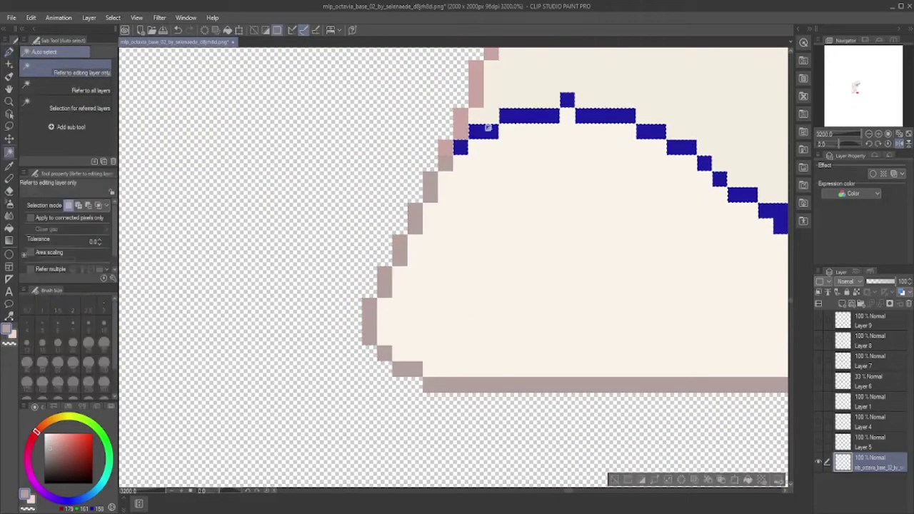
mouse_move(459, 159)
left_mouse_down()
mouse_move(402, 164)
mouse_move(349, 89)
left_mouse_up()
key("ctrl+d")
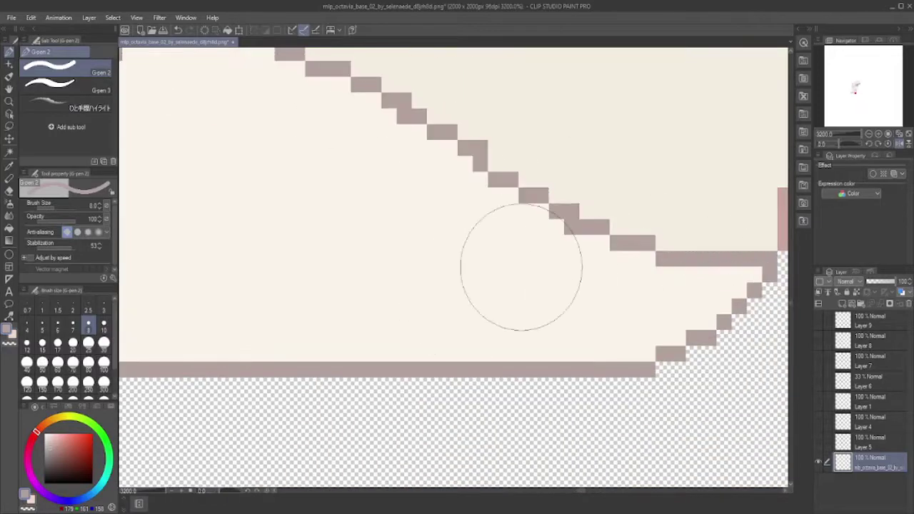
Select the dark blue outlines by colour and recolour the hind hooves' outlines dusty pink with G-pen 2 at size 8
scroll(467, 288, "down", 5)
scroll(362, 287, "up", 2)
key("w")
left_click(363, 287)
key("p")
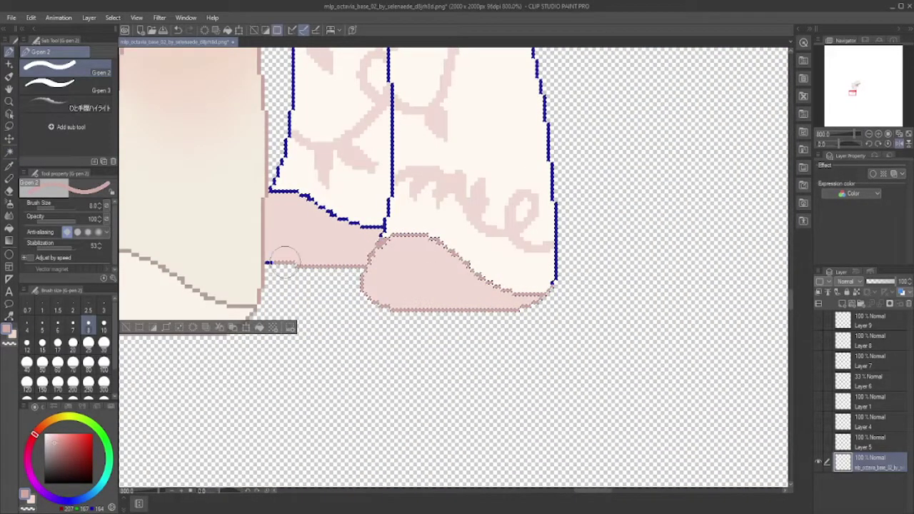
Recolour the dark blue outlines, lace loops and stitch line of both hind-leg stockings in muted taupe-pink
scroll(499, 278, "up", 2)
scroll(542, 280, "up", 8)
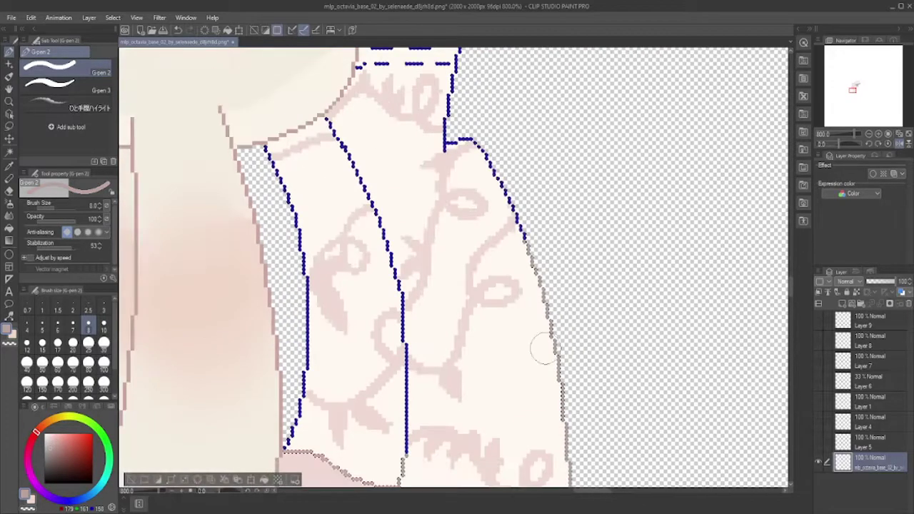
scroll(364, 195, "down", 8)
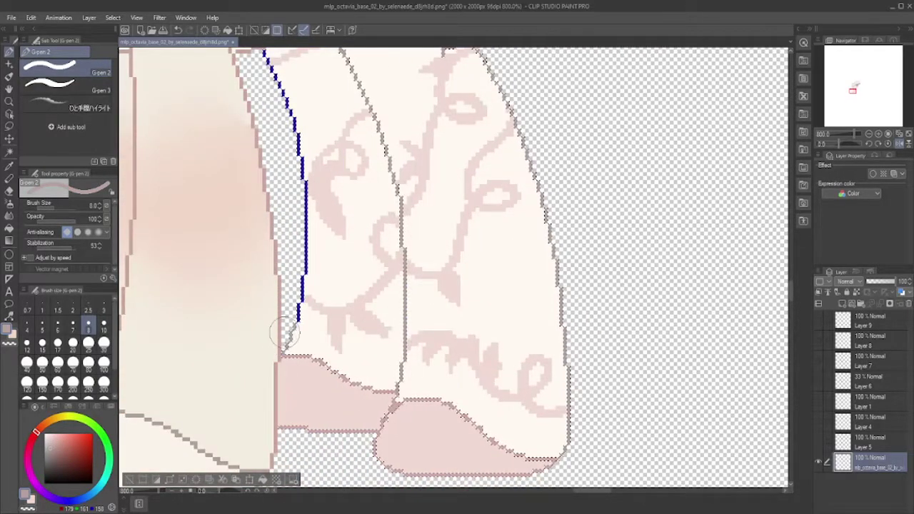
scroll(214, 465, "up", 11)
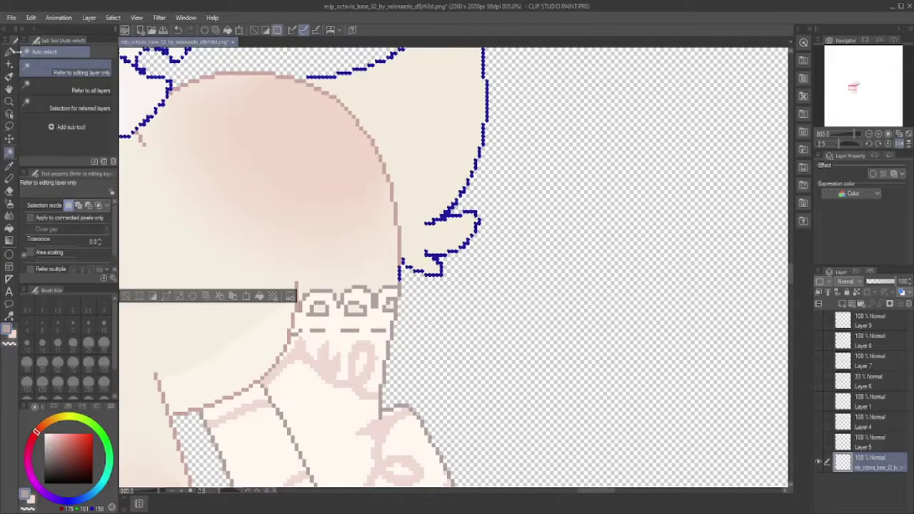
Recolour the remaining dark blue outlines, giving the body and tail dusty pink and the collar ruffles muted taupe-pink
scroll(429, 286, "up", 3)
key("Delete")
scroll(528, 269, "down", 8)
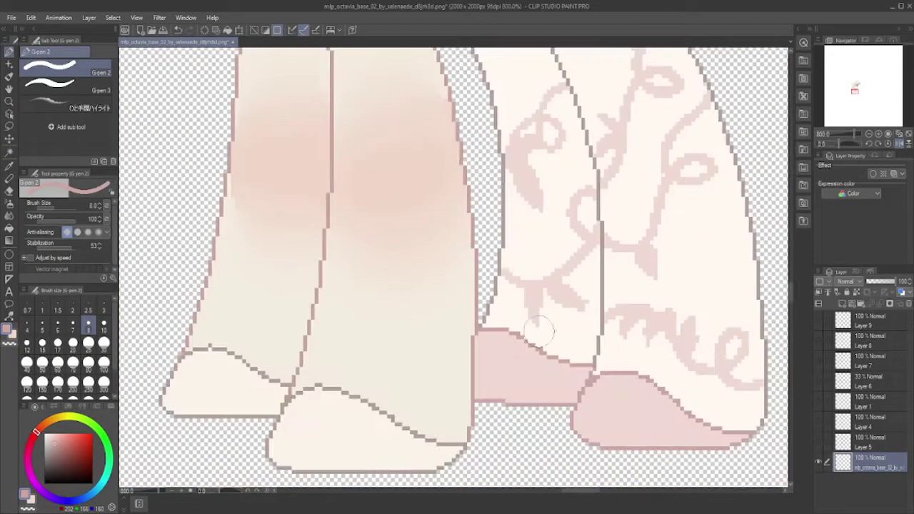
scroll(409, 398, "up", 8)
mouse_move(179, 314)
left_mouse_down()
mouse_move(261, 256)
mouse_move(313, 323)
mouse_move(433, 346)
left_mouse_up()
key("ctrl+d")
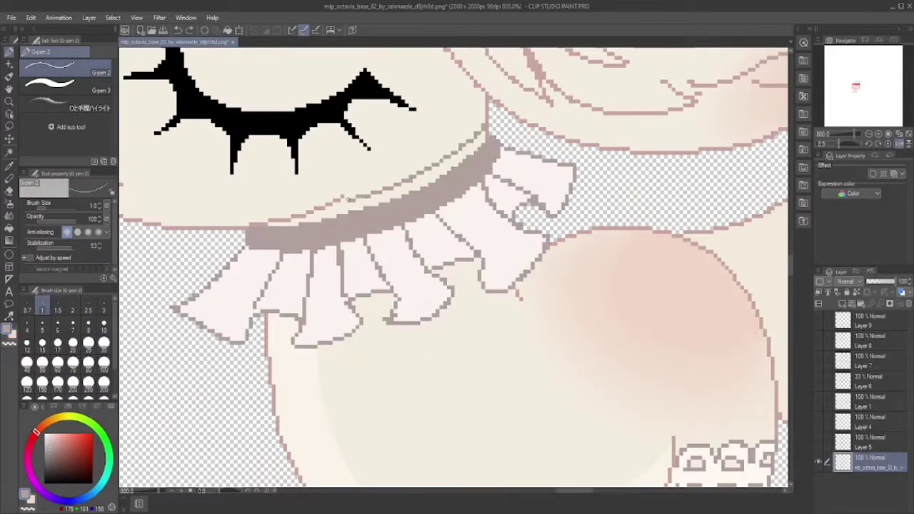
Close the gaps in the dark red bow and ribbon outlines on Layer 5 with G-pen 2 at size 1
key("g")
scroll(390, 197, "down", 5)
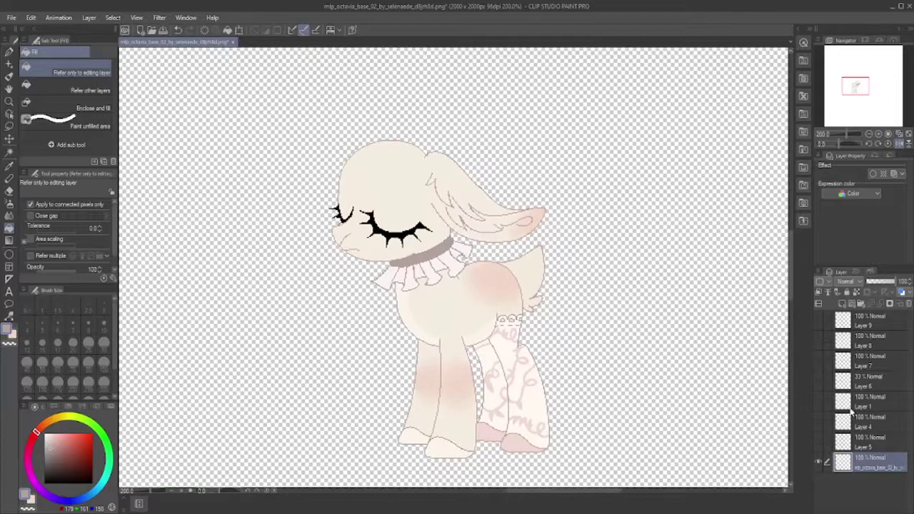
left_click(884, 432)
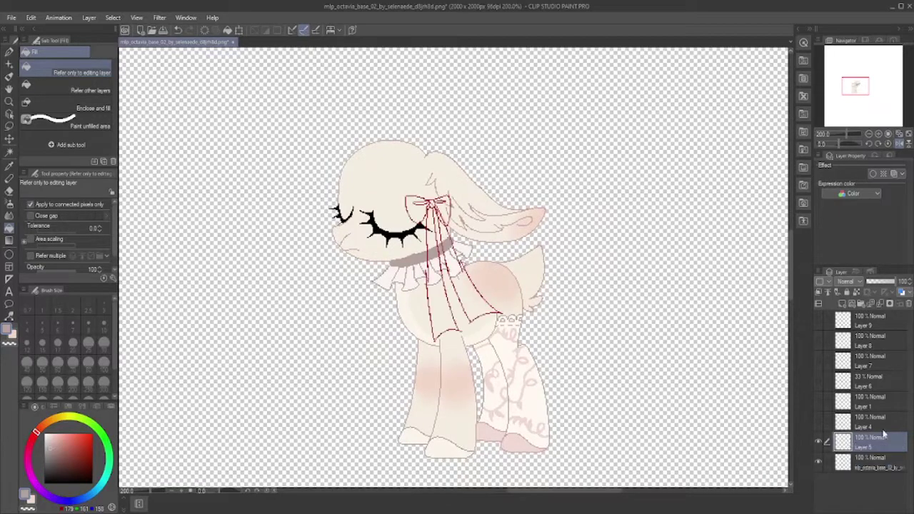
scroll(435, 257, "up", 5)
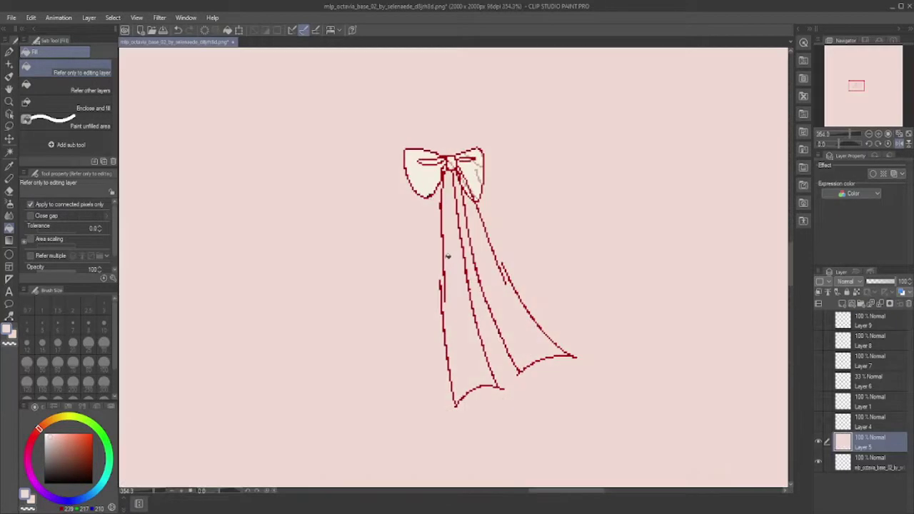
key("p")
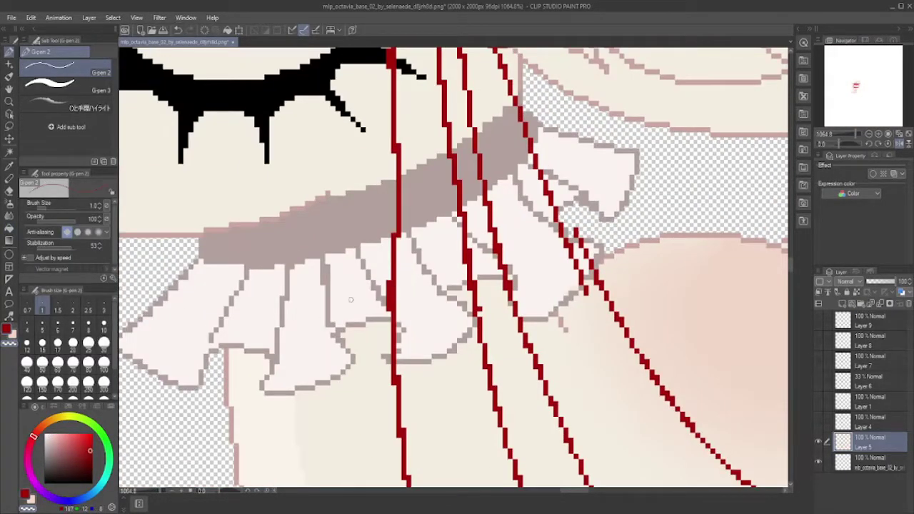
left_click_drag(351, 300, 200, 250)
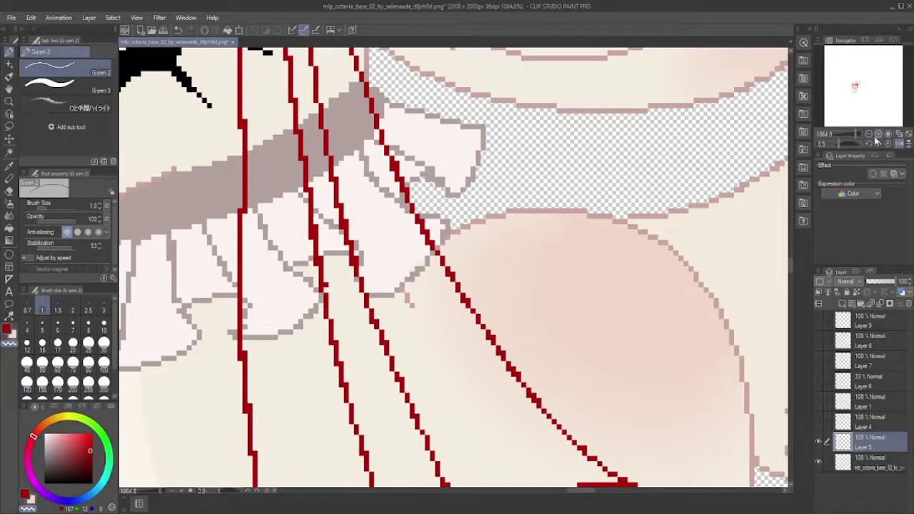
scroll(454, 267, "up", 2)
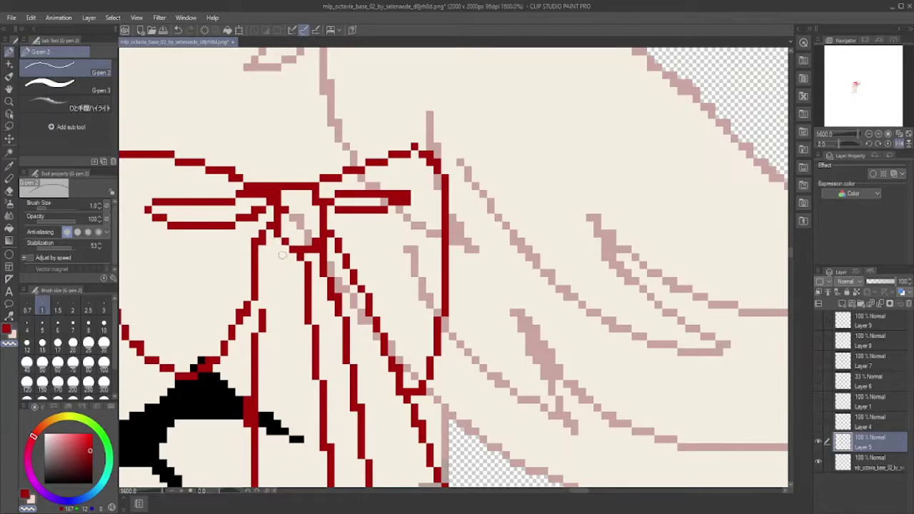
left_click(873, 134)
left_click(873, 133)
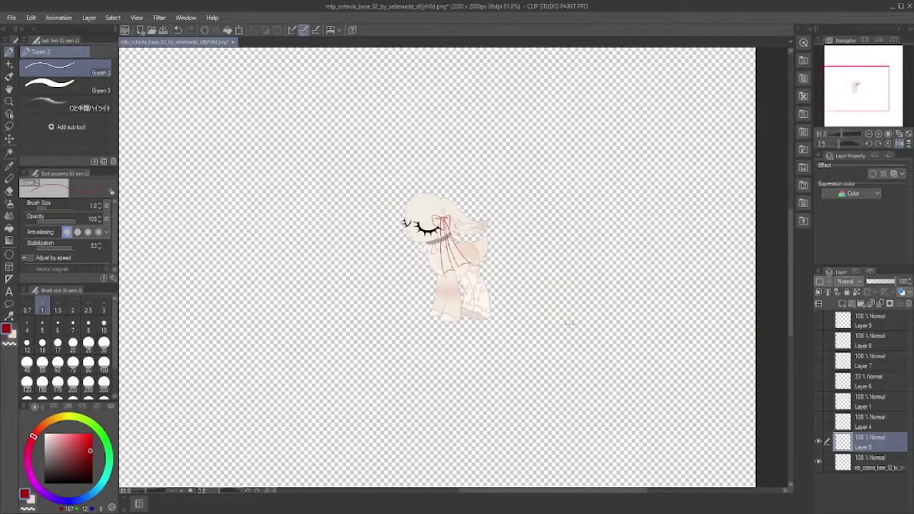
Fill the bow and both hanging ribbon tails on Layer 5 with pale pink
scroll(457, 321, "up", 3)
key("g")
left_click(284, 133)
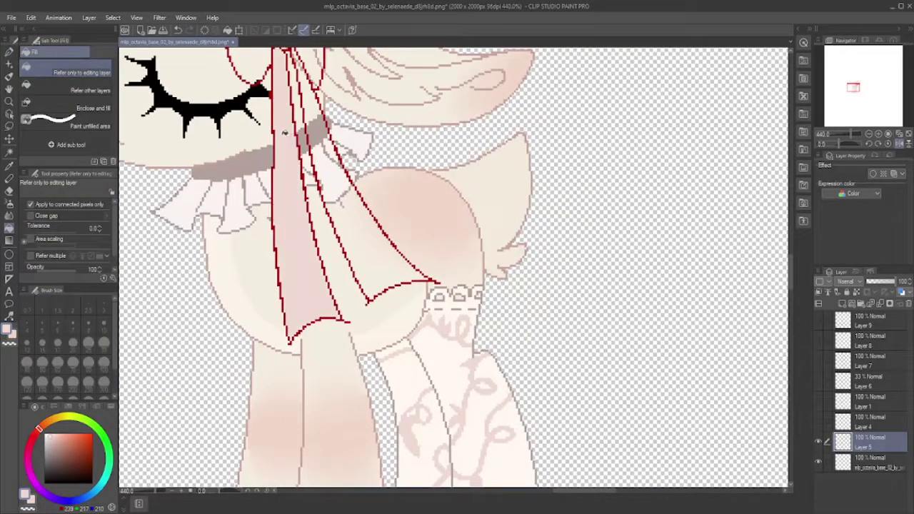
scroll(284, 133, "down", 2)
left_click(235, 140)
left_click(293, 139)
left_click(271, 126)
scroll(271, 129, "up", 2)
scroll(271, 128, "down", 2)
key("ctrl+shift+e")
key("ctrl+z")
Decorate the ribbon tails with pale loops and recolour the bow and ribbon outlines dusty pink
scroll(366, 293, "up", 4)
key("p")
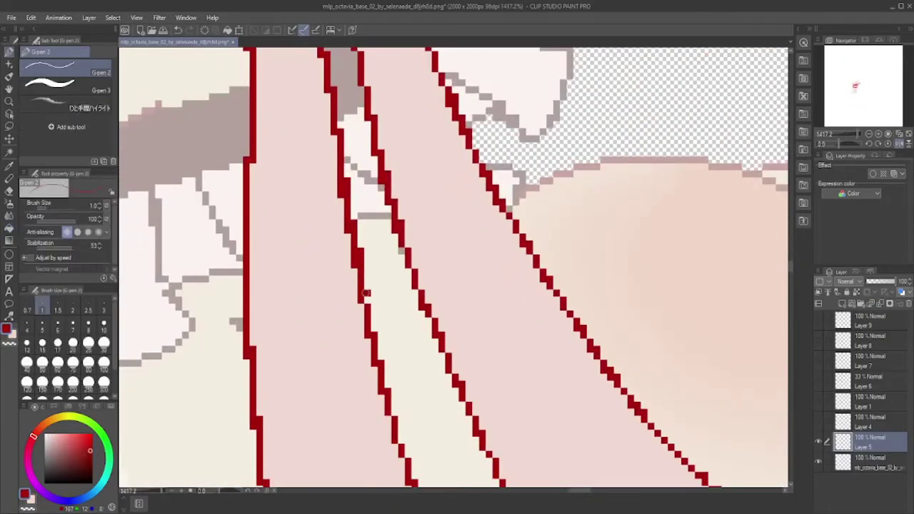
scroll(258, 421, "up", 5)
left_click(262, 213, "alt")
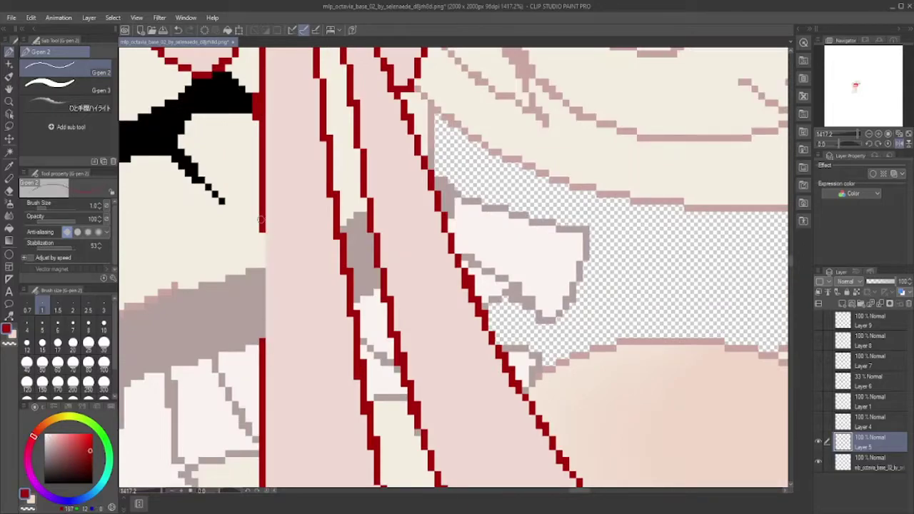
scroll(260, 317, "down", 1)
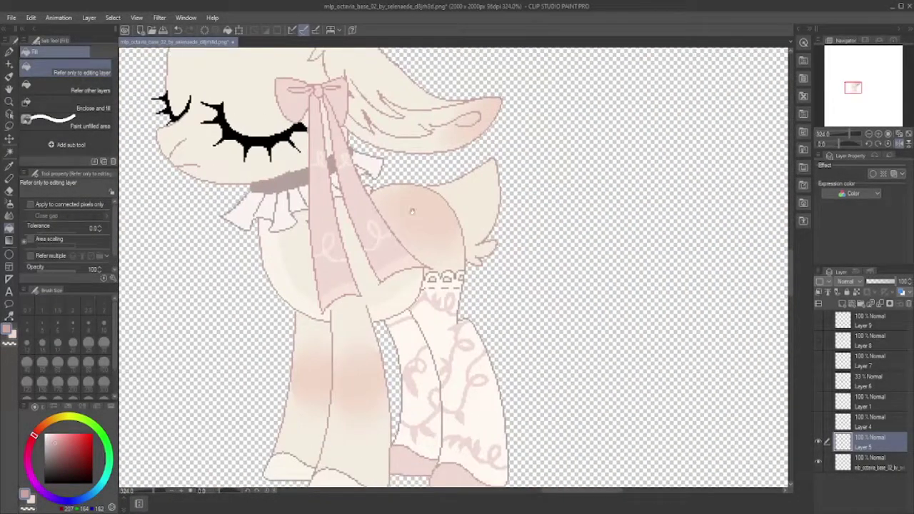
Deselect the wing outlines on Layer 4 and colour the wing's rounded base and inner feathers white
scroll(412, 211, "up", 1)
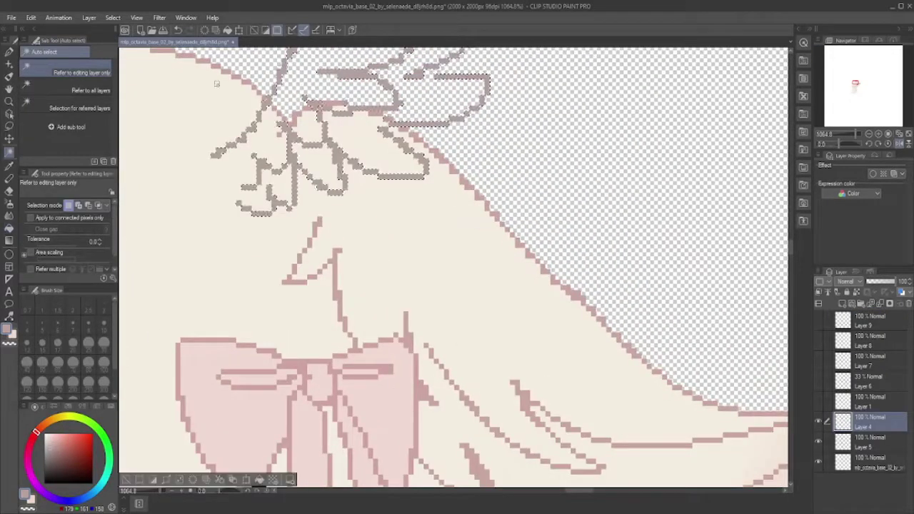
left_click(9, 54)
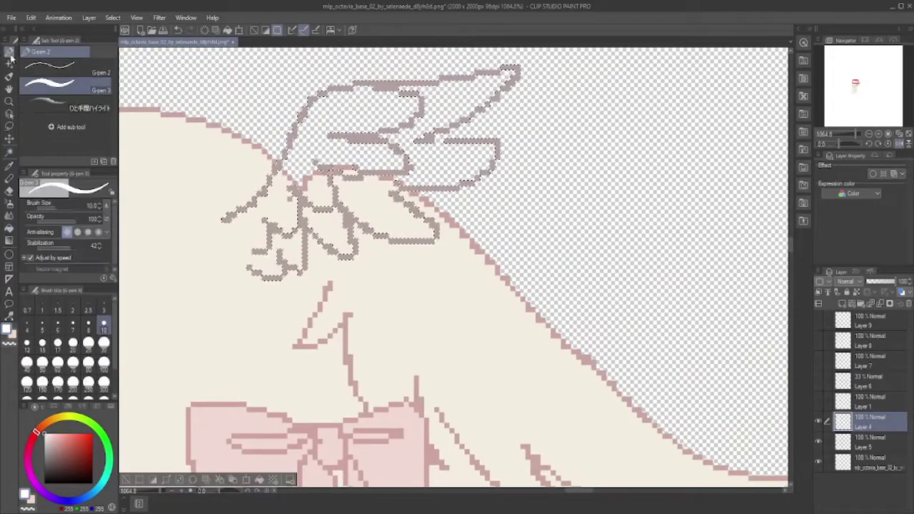
key("ctrl+d")
left_click_drag(229, 240, 239, 257)
key("g")
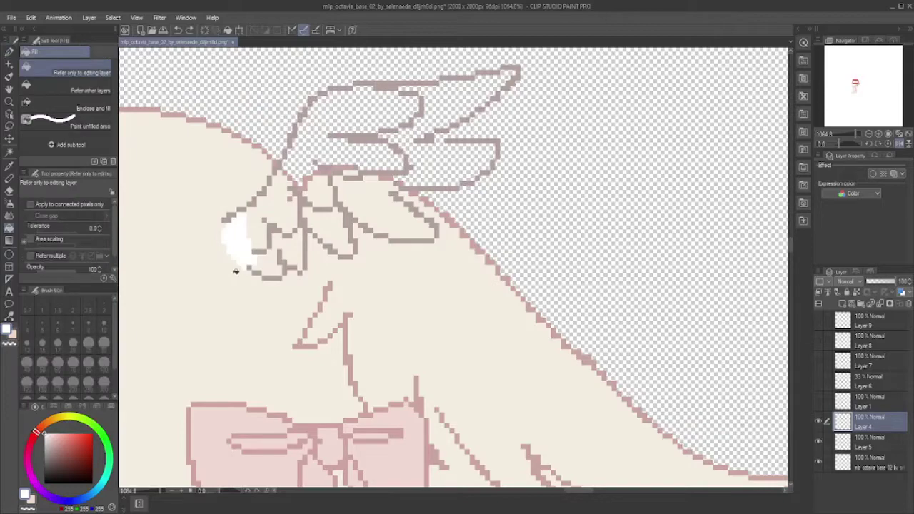
left_click(357, 107)
left_click(332, 229)
left_click(275, 257)
Close the gaps in the outer feather outlines with G-pen 2 at size 1 and fill those feathers white
key("p")
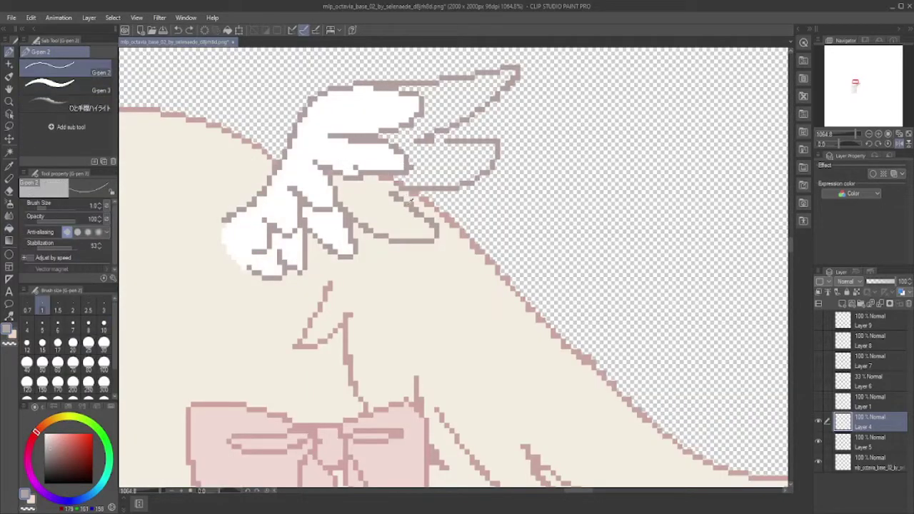
key("g")
key("x")
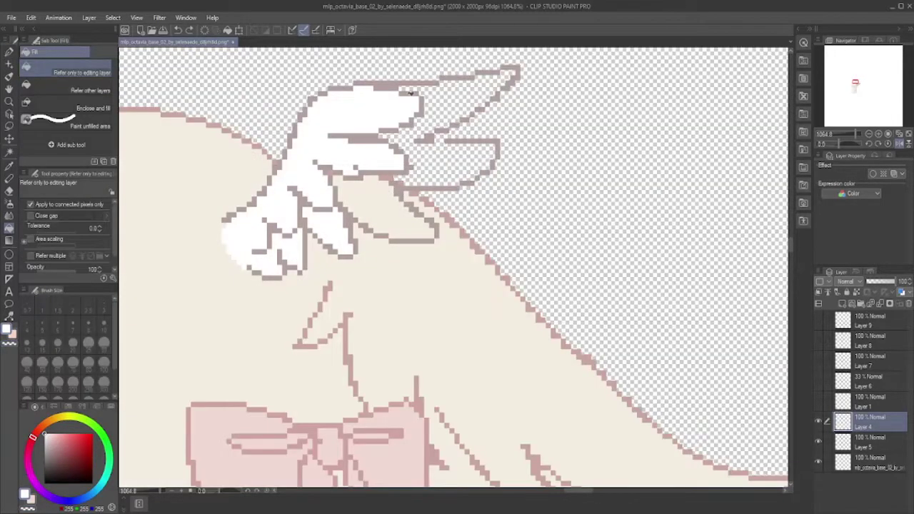
key("p")
key("p")
key("p")
key("g")
left_click(430, 160)
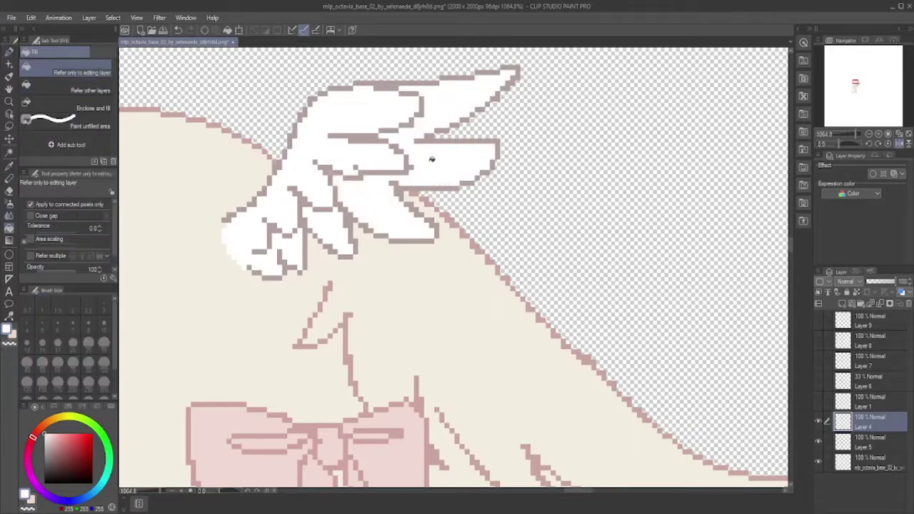
key("ctrl+0")
key("ctrl+plus")
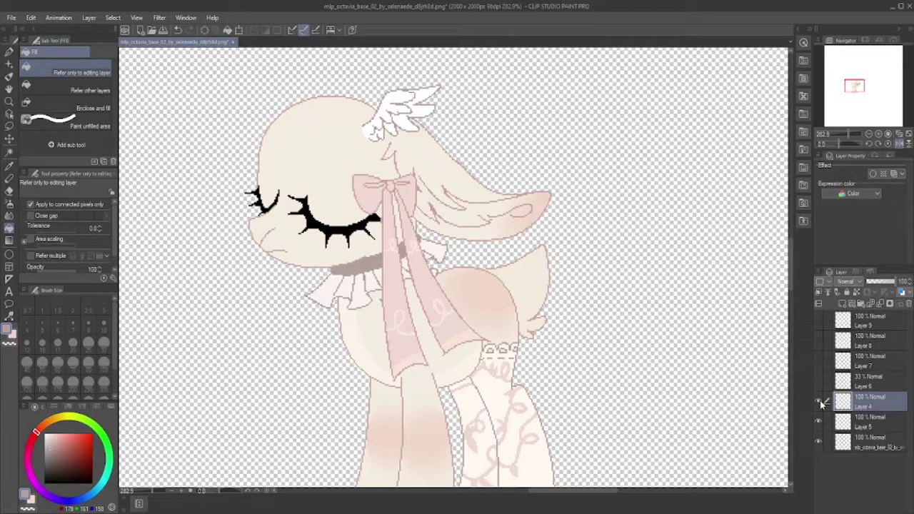
Move the white wing on Layer 4 down so it sits at the ear's base, just above the bow
scroll(285, 100, "up", 2)
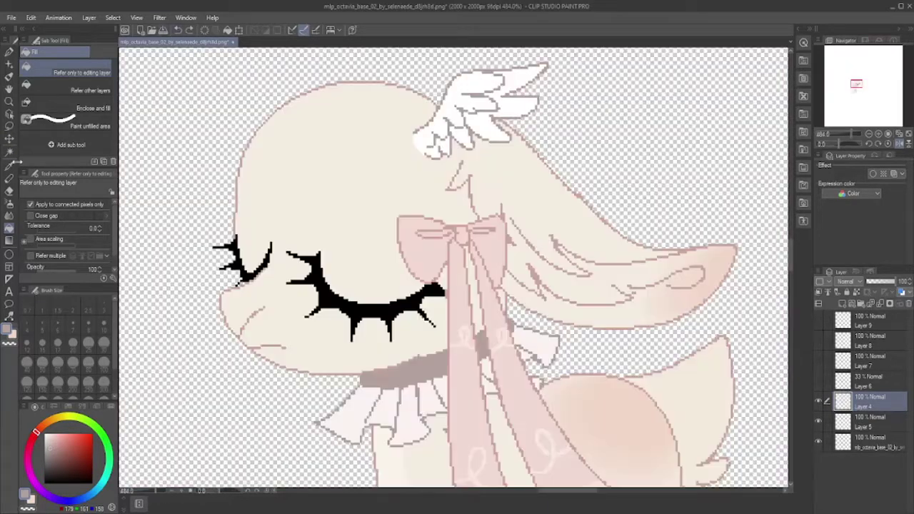
key("k")
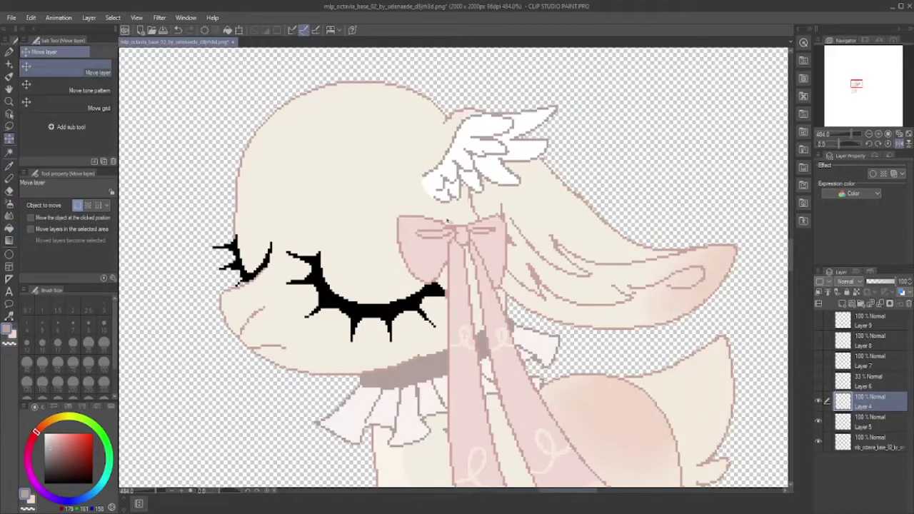
left_click_drag(443, 214, 469, 247)
Show Layer 7, move it down the layer order, and close a gap in the hair's top outline with G-pen 2 at size 1
left_click(819, 361)
scroll(454, 267, "up", 1)
left_click_drag(868, 360, 844, 426)
scroll(519, 328, "down", 3)
left_click(398, 173, "alt")
scroll(398, 173, "up", 5)
left_click(8, 52)
left_click_drag(344, 173, 401, 136)
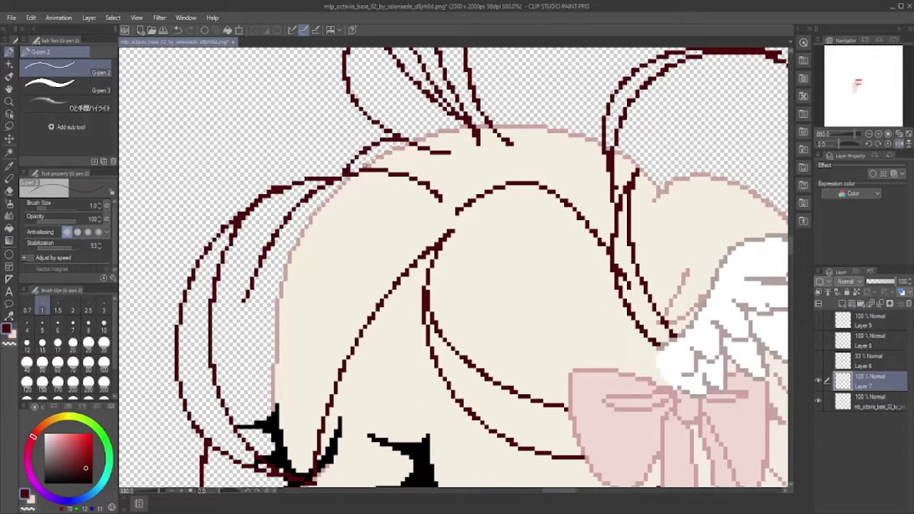
Pick a light cream and fill the fringe and front hair locks on Layer 7, patching open outlines
left_click_drag(526, 325, 434, 232)
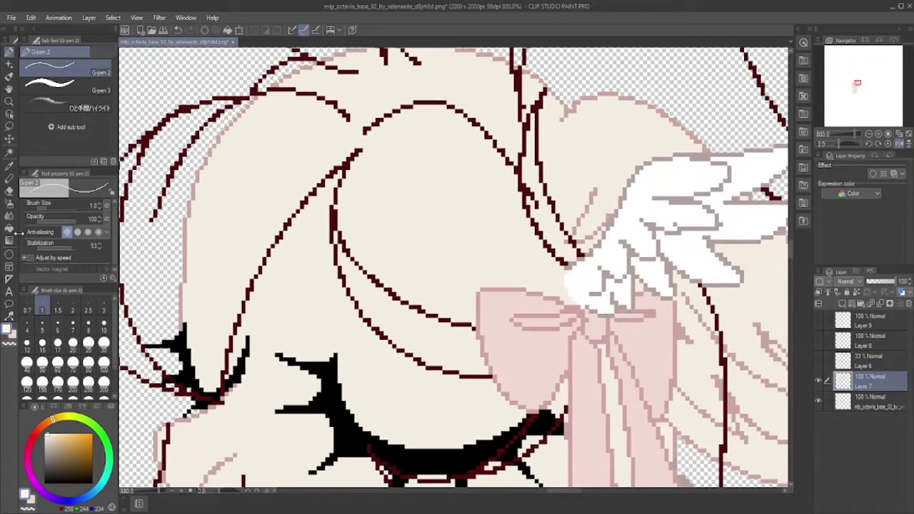
left_click(9, 227)
left_click_drag(499, 321, 305, 245)
left_click_drag(357, 108, 357, 423)
left_click_drag(357, 321, 378, 209)
left_click_drag(237, 196, 442, 57)
key("p")
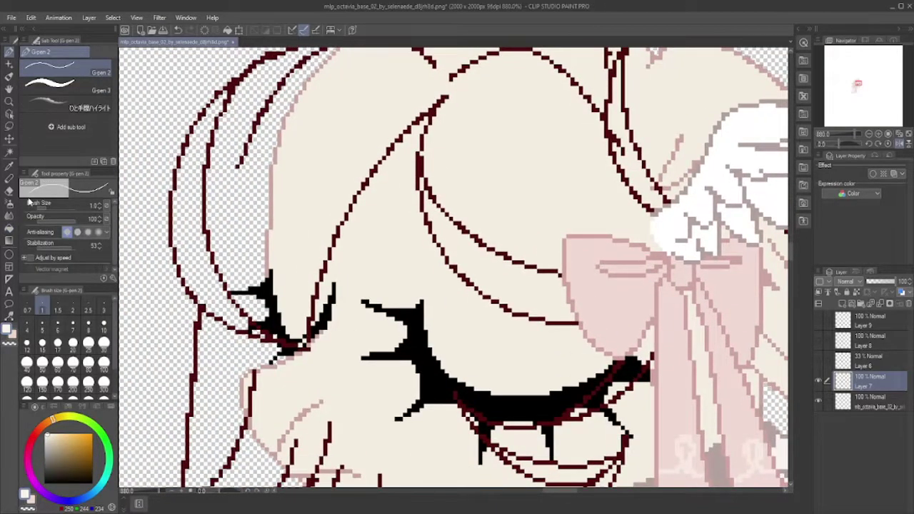
left_click(9, 227)
left_click_drag(429, 400, 425, 350)
left_click_drag(421, 478, 314, 149)
scroll(373, 360, "up", 4)
Touch up unfilled slivers between the lower front locks in cream with G-pen 2 and a Fill that refers to other layers
key("p")
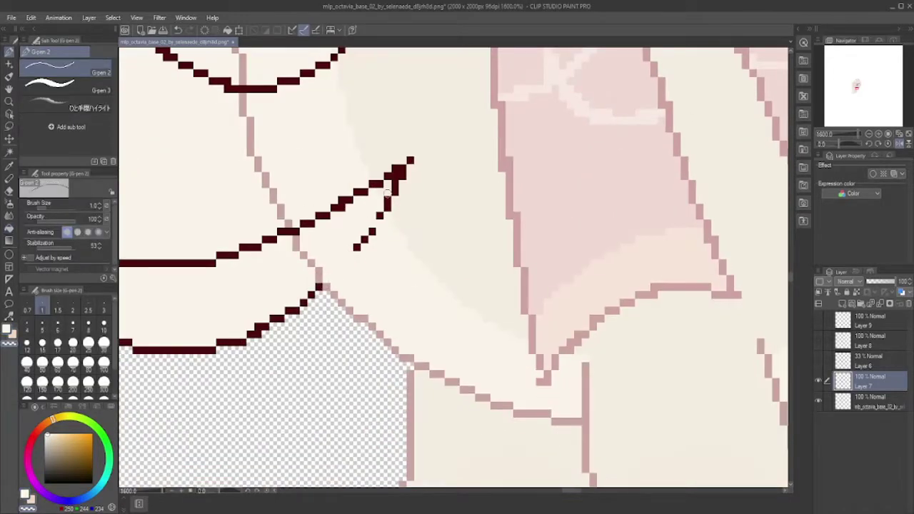
mouse_move(312, 216)
left_mouse_down()
mouse_move(367, 235)
mouse_move(463, 214)
left_mouse_up()
mouse_move(257, 164)
left_mouse_down()
mouse_move(300, 188)
mouse_move(330, 186)
mouse_move(334, 212)
mouse_move(408, 235)
left_mouse_up()
left_click_drag(217, 74, 316, 238)
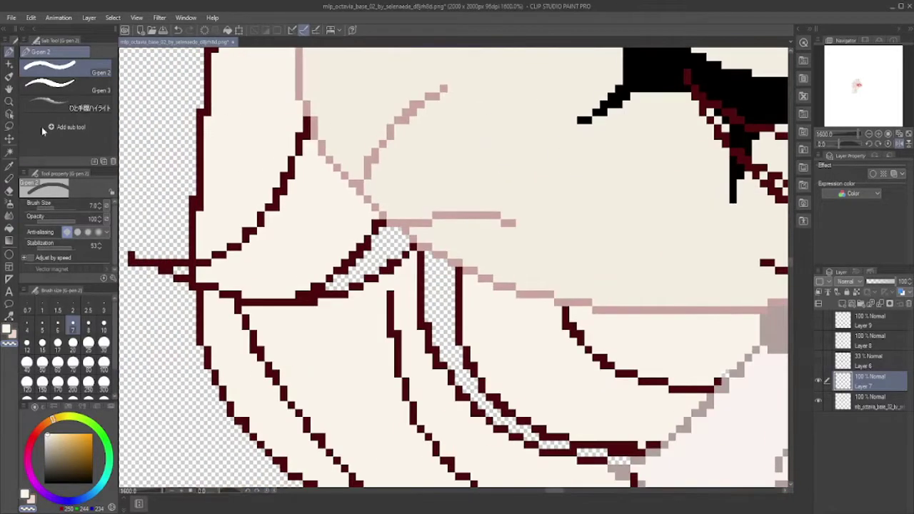
scroll(284, 192, "down", 3)
left_click(42, 309)
scroll(263, 172, "down", 2)
key("g")
scroll(357, 229, "down", 3)
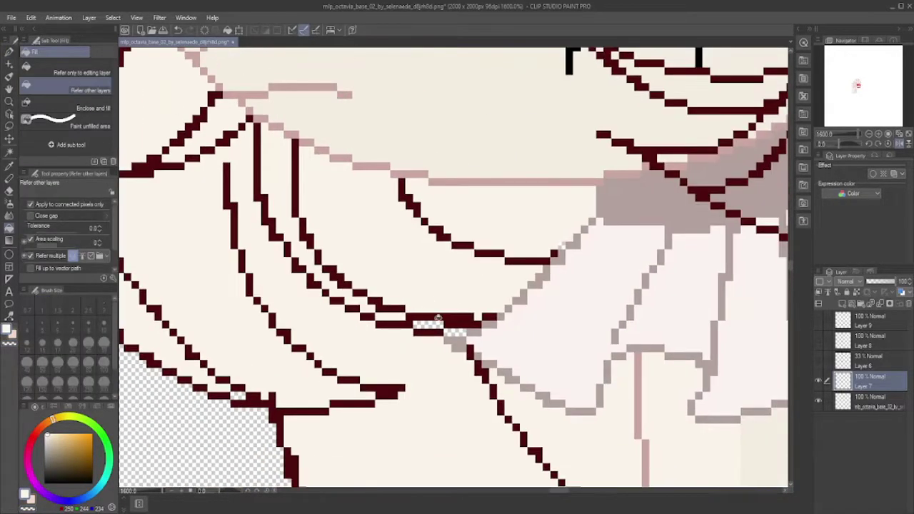
Cover the tiny gaps where the front locks meet the collar ruffle in dark red with G-pen 2 at size 1
scroll(464, 265, "down", 2)
scroll(464, 266, "down", 2)
key("p")
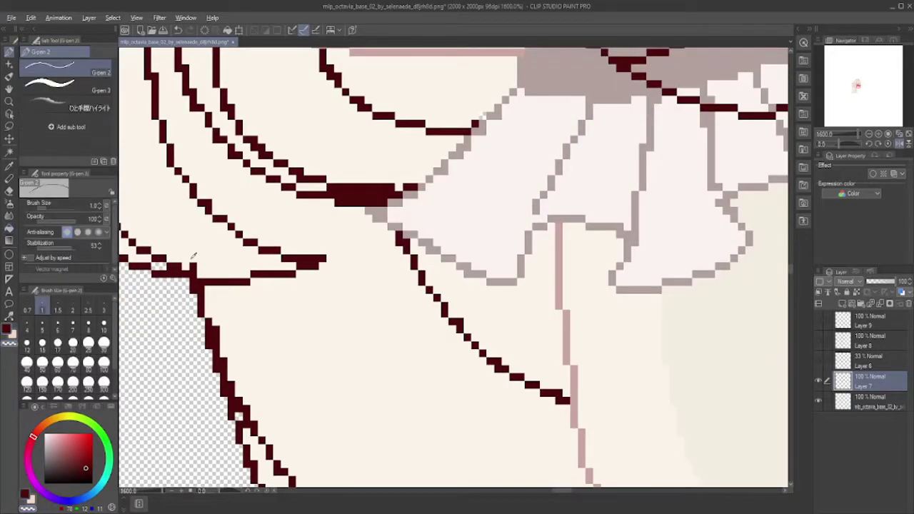
scroll(178, 264, "down", 2)
scroll(383, 123, "up", 3)
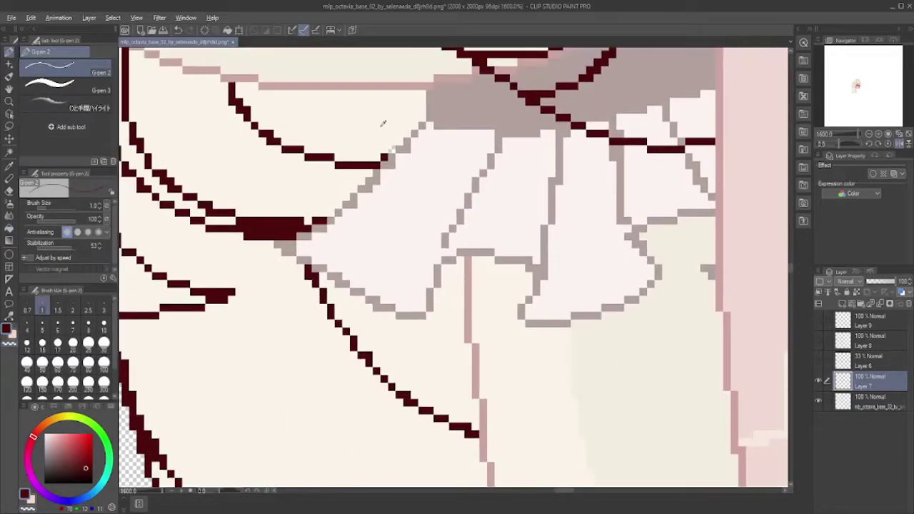
Pick the hair's cream colour again and fill the remaining hair sections on Layer 7
left_click(383, 122, "alt")
left_click_drag(853, 134, 830, 141)
key("g")
scroll(218, 164, "down", 3)
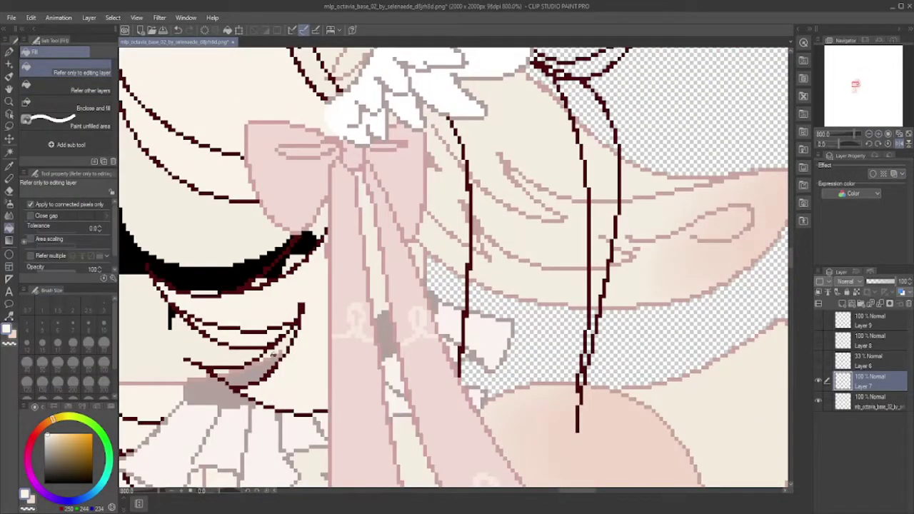
scroll(454, 267, "up", 3)
key("p")
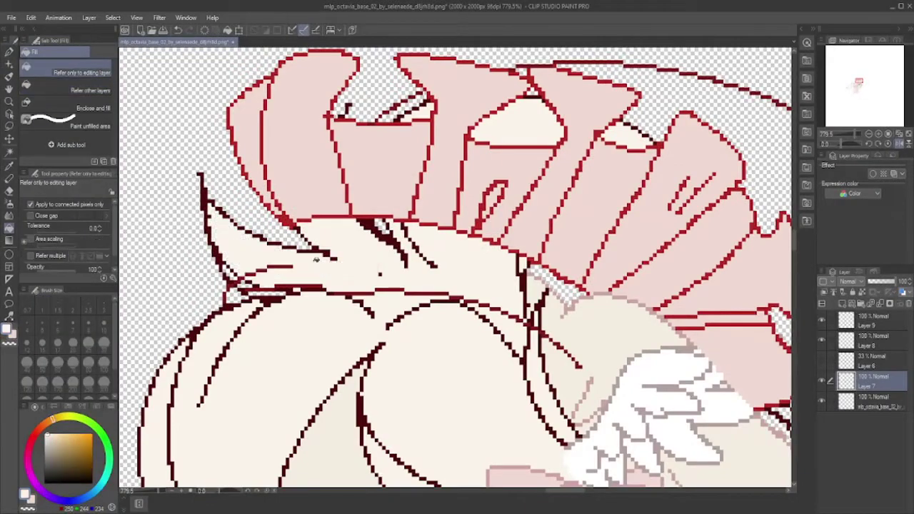
Erase the veil's front edge on Layer 9 and redraw it in dark red as a lower curve from the ruffle across the hair
left_click(82, 90)
left_click_drag(821, 320, 821, 340)
left_click(871, 319)
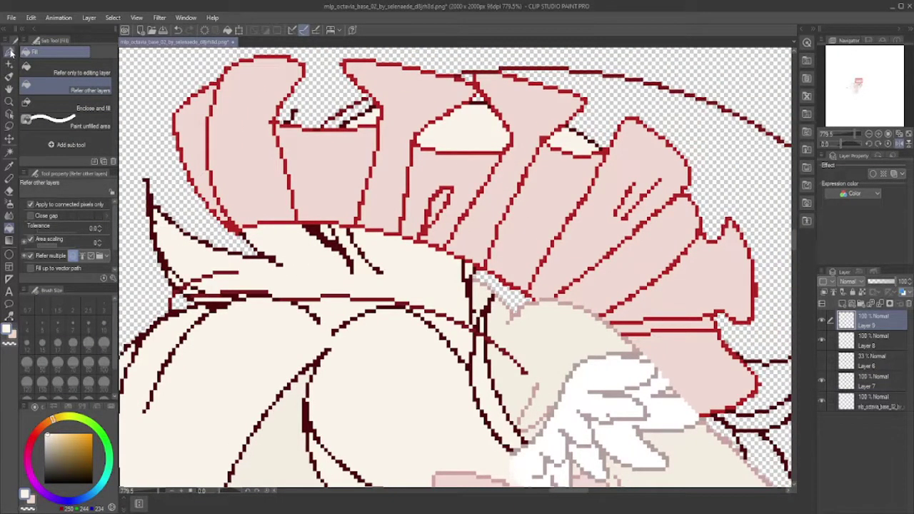
key("p")
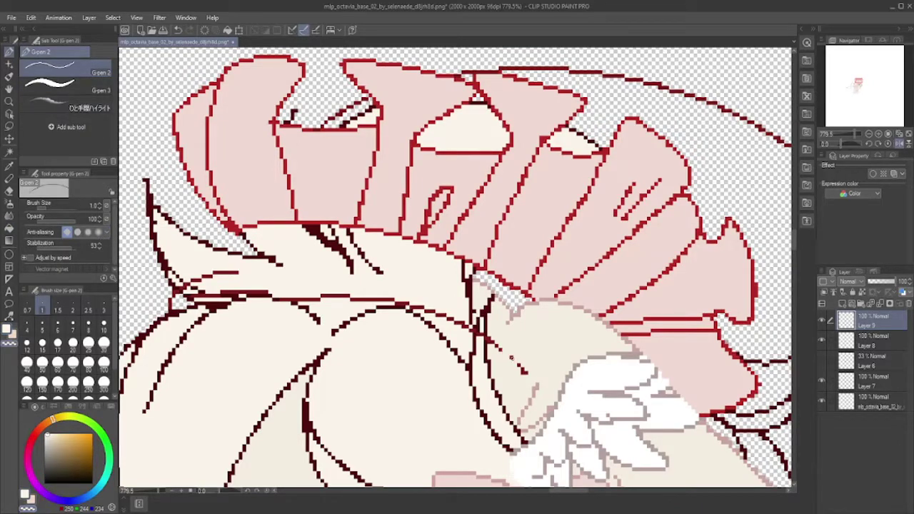
left_click(478, 327, "alt")
left_click(871, 340)
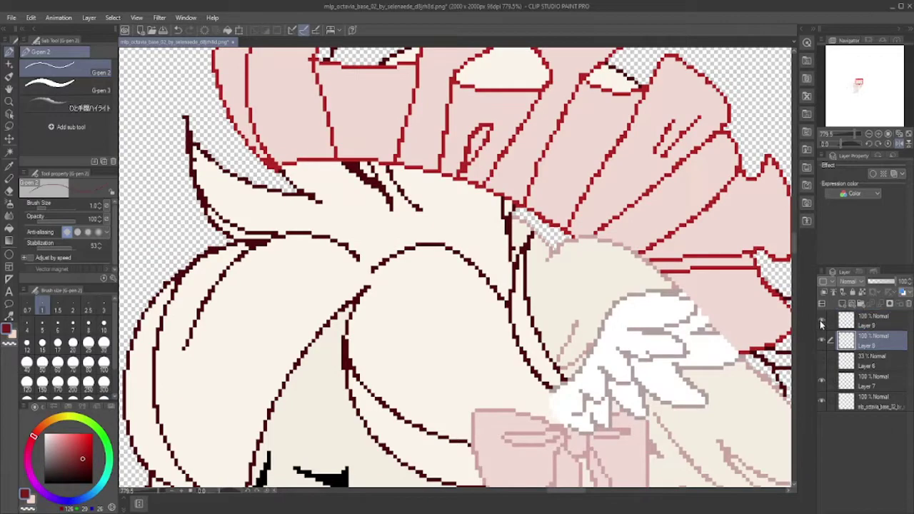
key("e")
left_click(824, 323)
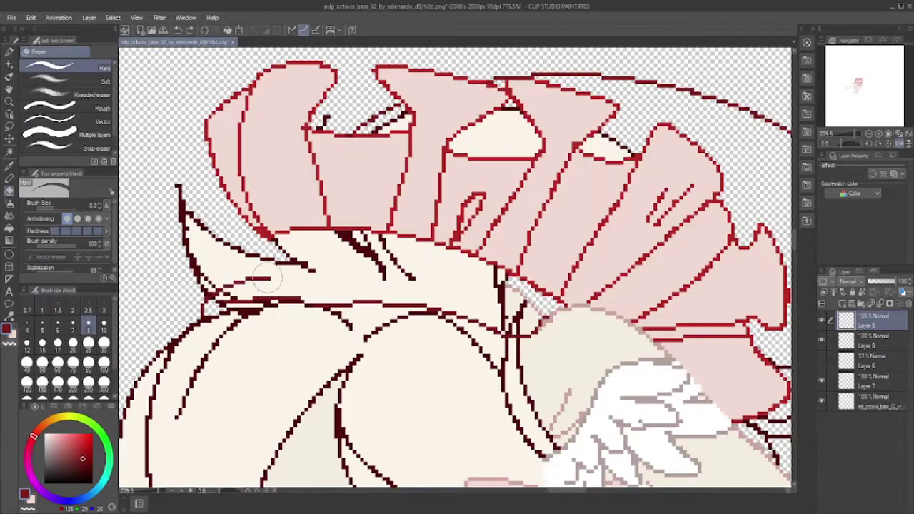
key("p")
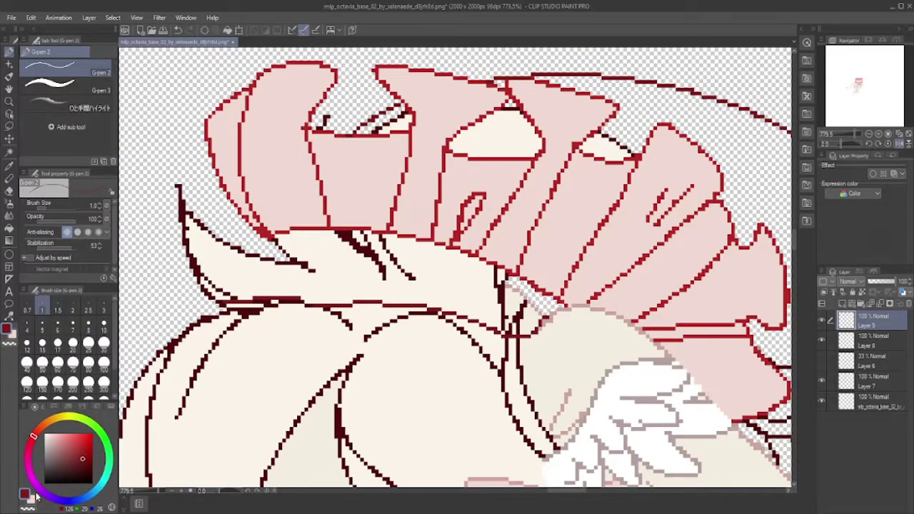
key("e")
key("p")
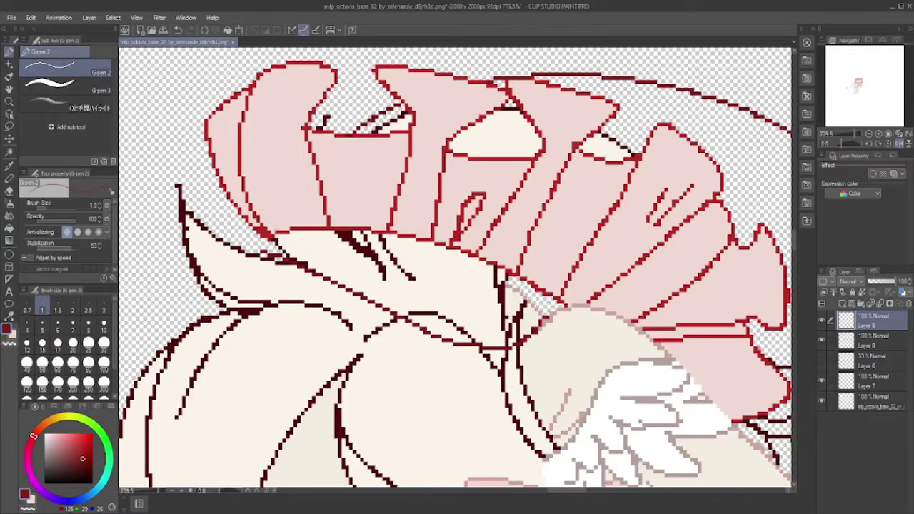
scroll(454, 268, "down", 3)
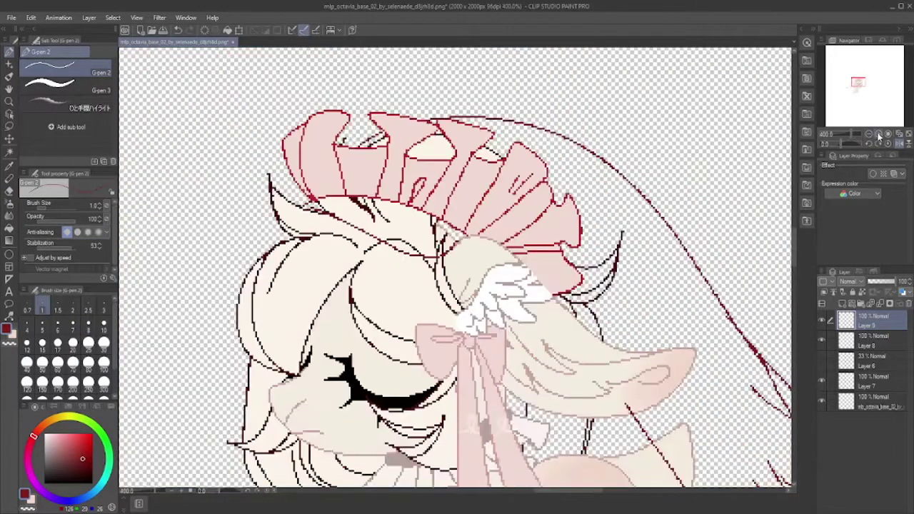
Clear the bonnet colour and outline bits covering the wing's feather tips on Layer 8, dropping its opacity to 64% meanwhile and restoring 100%
scroll(454, 268, "up", 3)
left_click(871, 341)
left_click(888, 282)
key("g")
scroll(428, 266, "up", 4)
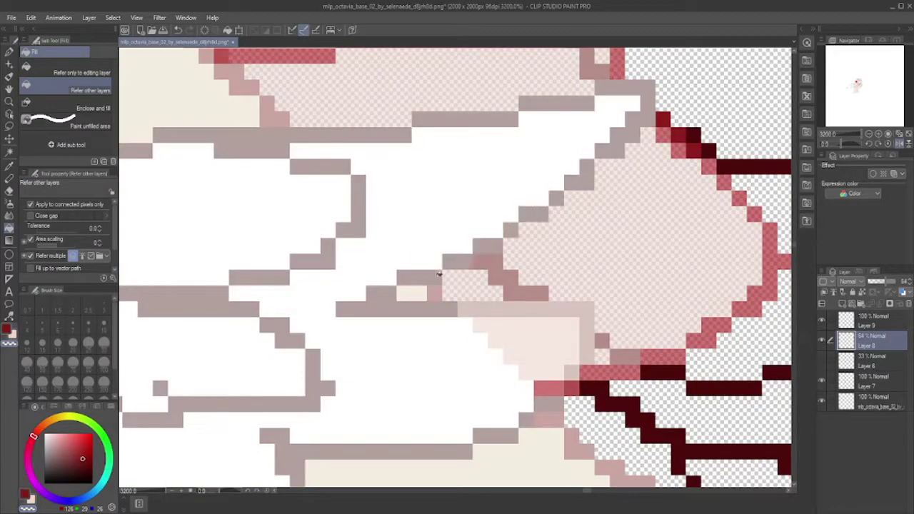
left_click(436, 271)
left_click_drag(488, 253, 636, 357)
scroll(637, 357, "down", 5)
left_click(901, 283)
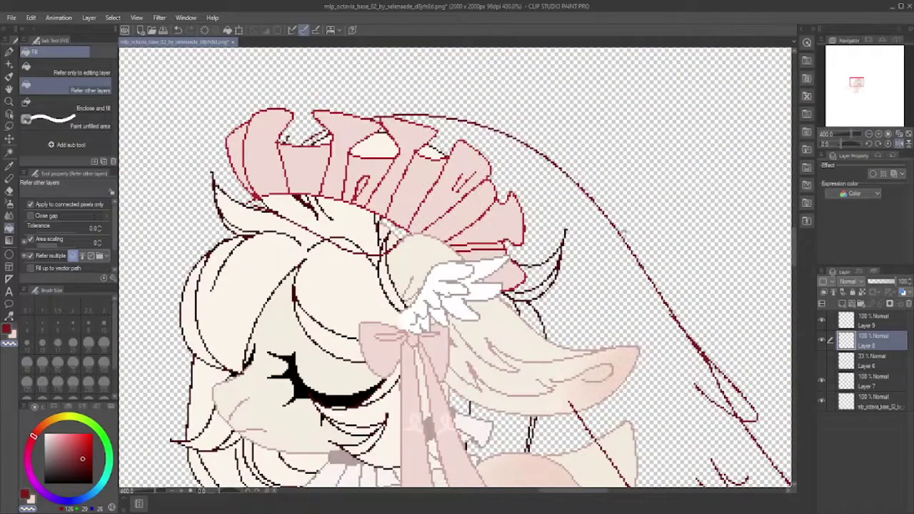
Hide Layer 9, redraw the hair lock beside the ear in dark brown-red on Layer 7, and fill the gap under the ruffle with cream
scroll(823, 341, "up", 2)
left_click(848, 326)
left_click(820, 362)
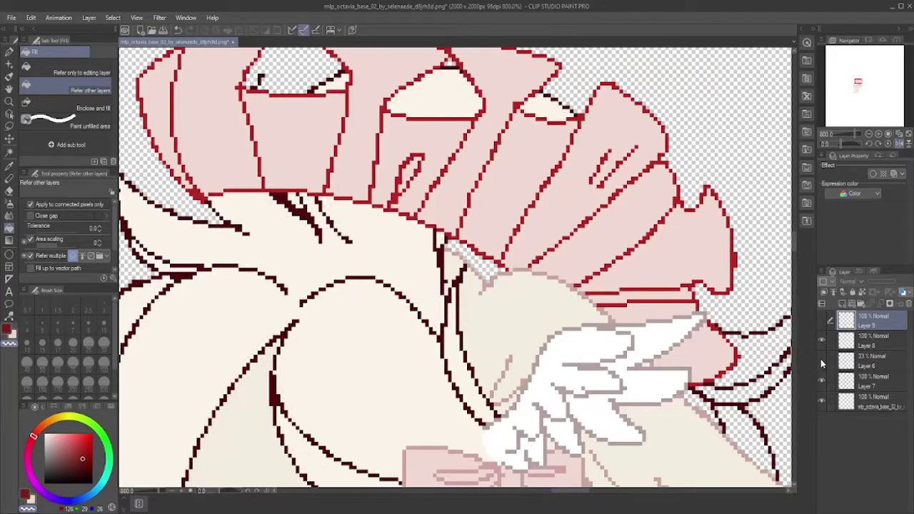
key("p")
left_click(849, 387)
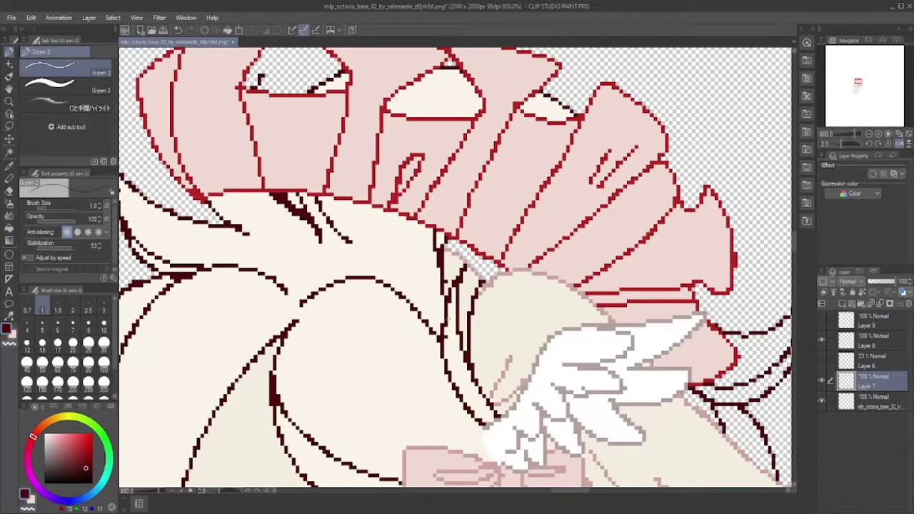
key("x")
key("g")
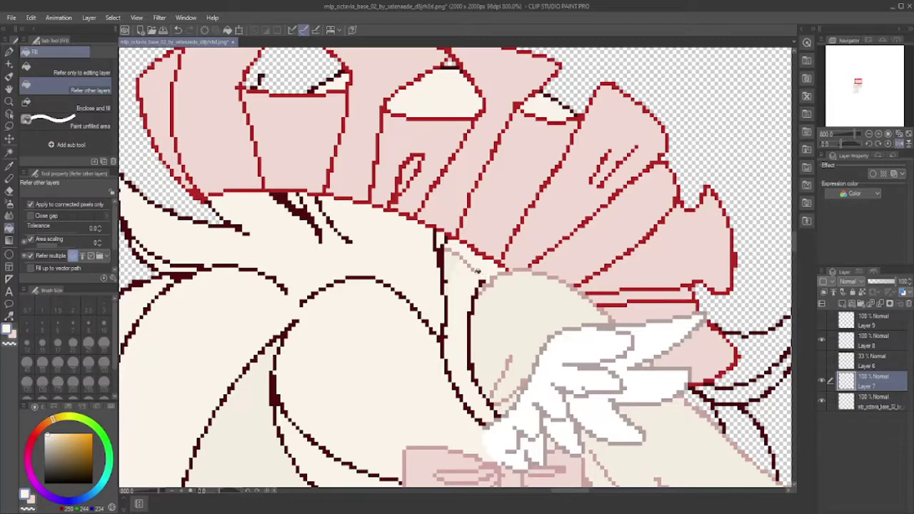
Paint over the old curved strand lines across the crown of the hair in cream with G-pen 2 at size 1
key("p")
key("x")
left_click_drag(442, 371, 496, 325)
left_click(39, 84)
key("x")
left_click(42, 310)
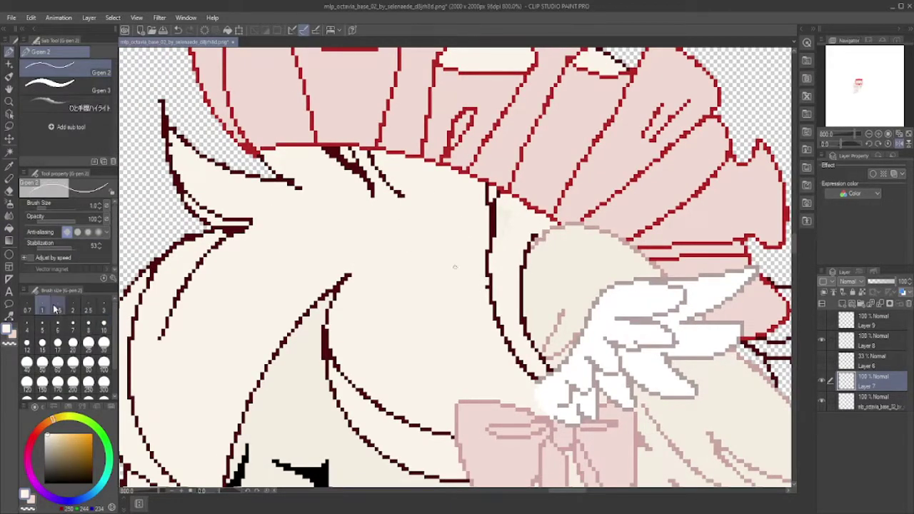
left_click_drag(414, 222, 422, 187)
Draw new curved strand lines from the crown down to the lock beside the ear in dark brown-red, tidying them with cream
key("x")
key("ctrl+z")
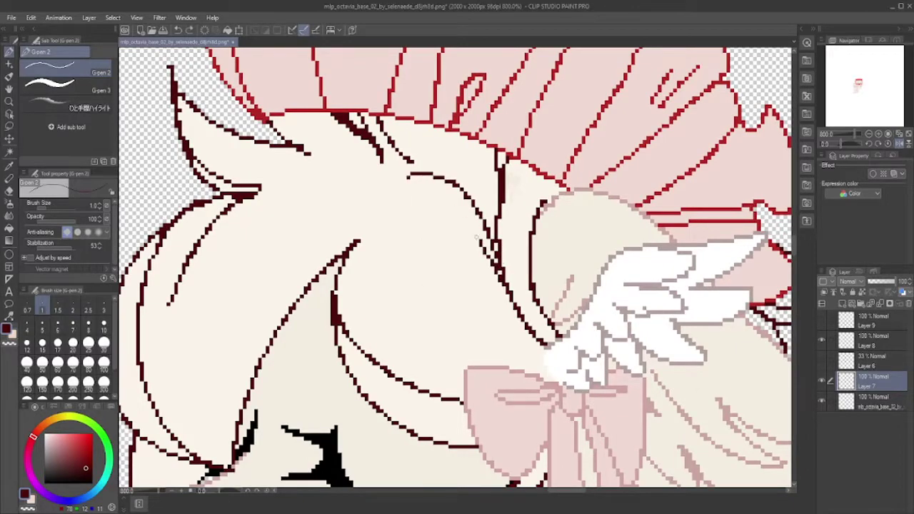
key("x")
key("x")
key("x")
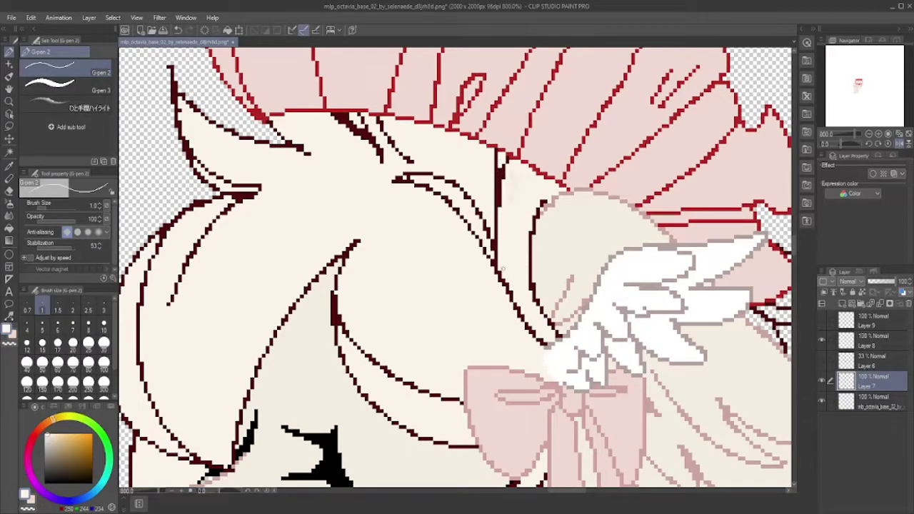
key("x")
key("x")
Erase overlapping strokes in the veil's folds on Layer 9 with transparent G-pen 2 and reconnect the outline in dark red
scroll(503, 181, "down", 8)
scroll(504, 247, "up", 5)
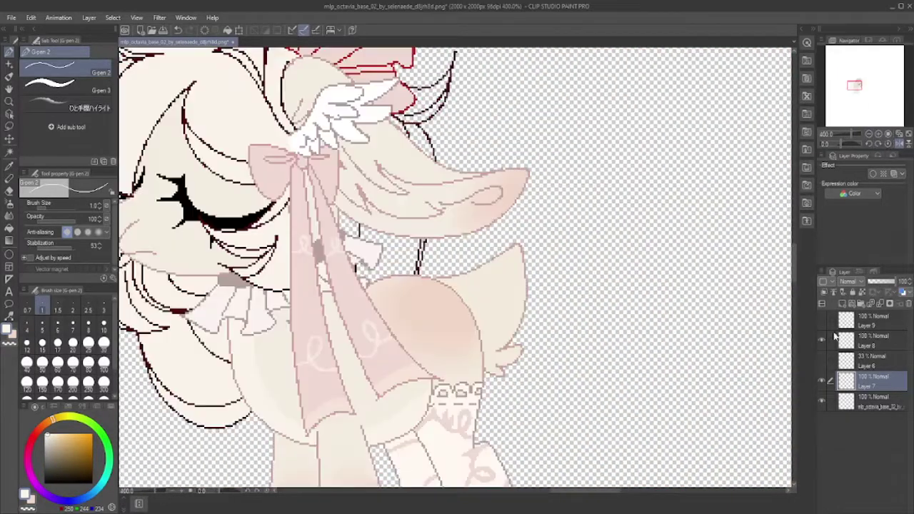
scroll(503, 247, "down", 6)
scroll(320, 166, "up", 8)
left_click(320, 165, "ctrl+shift")
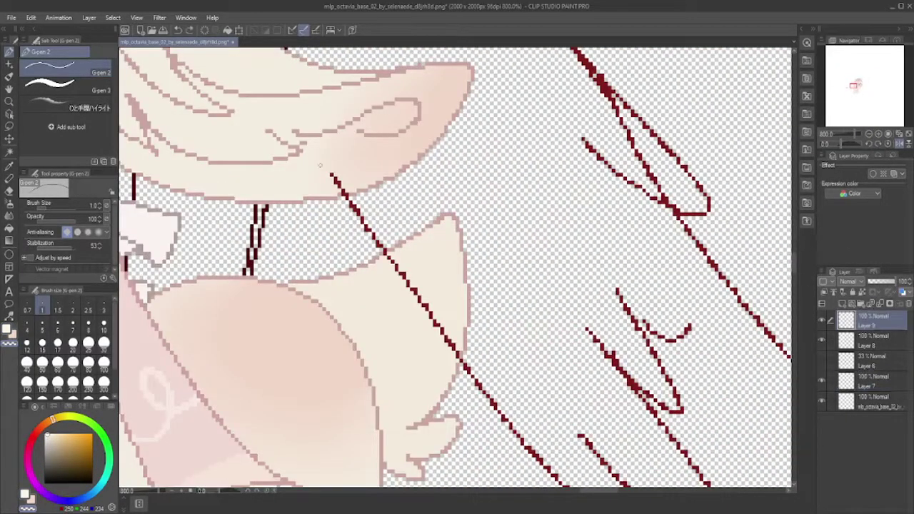
scroll(455, 269, "right", 5)
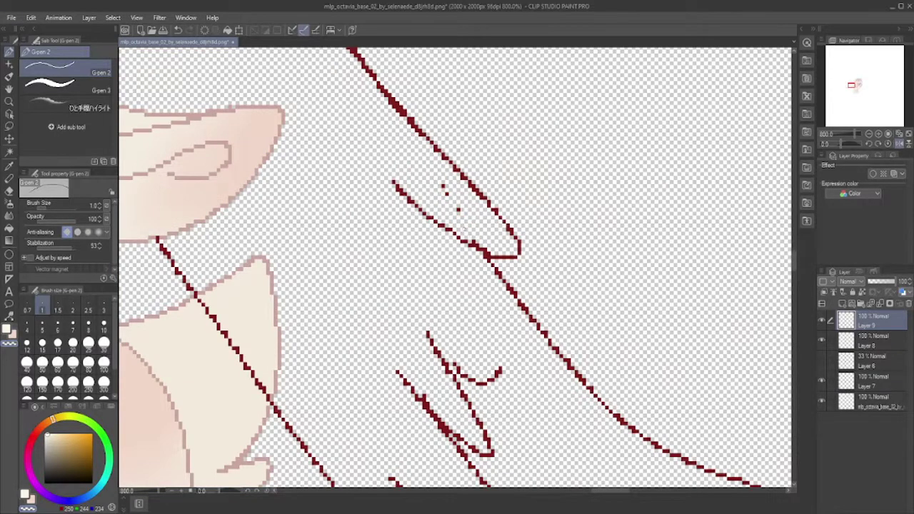
left_click_drag(458, 209, 410, 84)
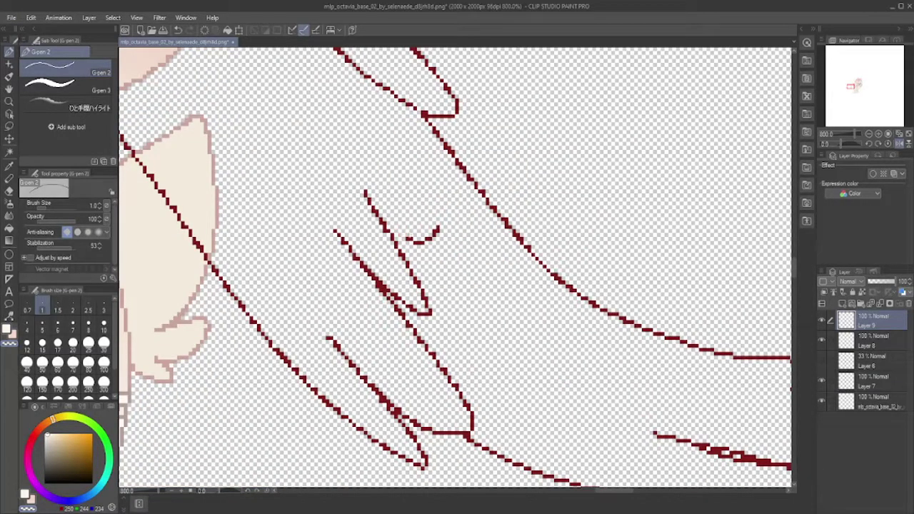
left_click(404, 233, "alt")
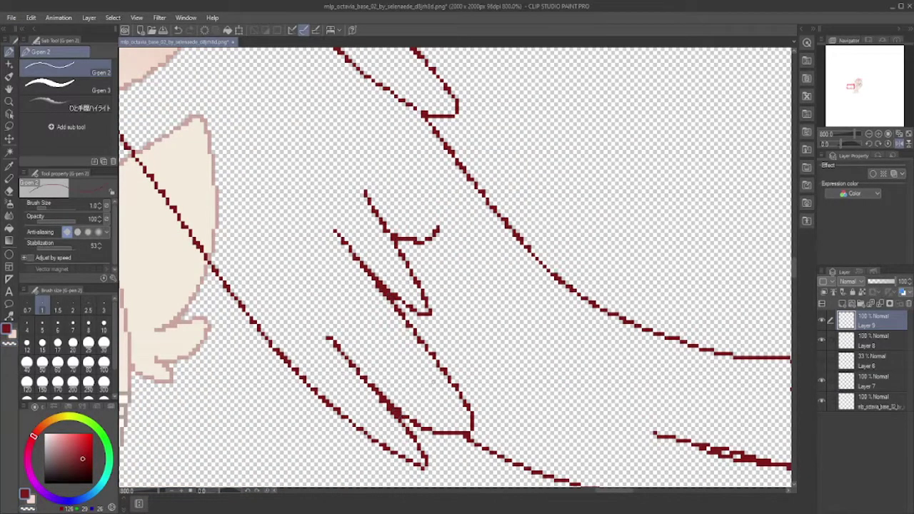
scroll(455, 270, "left", 5)
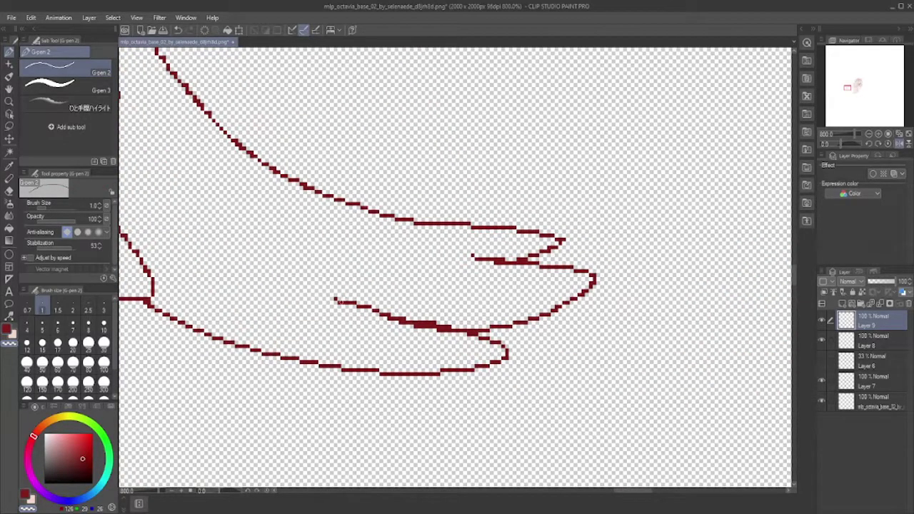
left_click(898, 145)
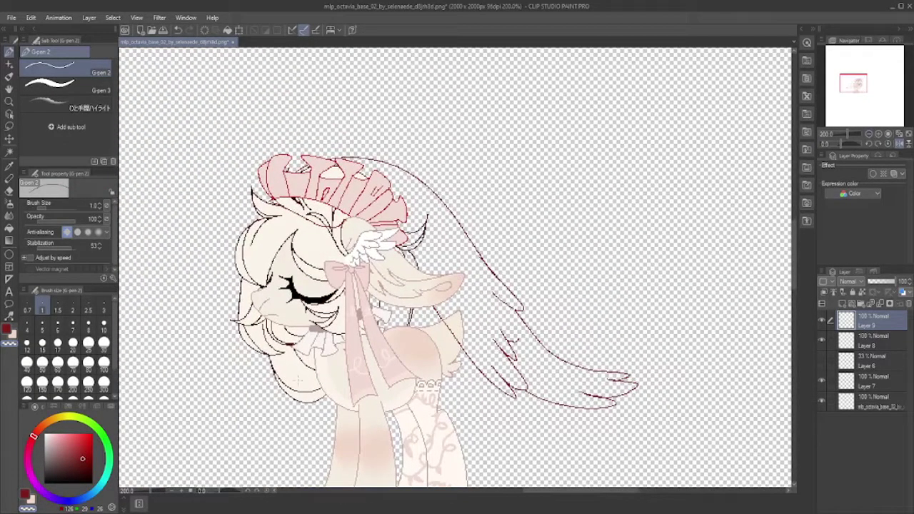
Hide the base and Layer 7, pick the bonnet's pale pink for filling, and add a new layer above Layer 9
key("g")
left_click(821, 400)
left_click(821, 379)
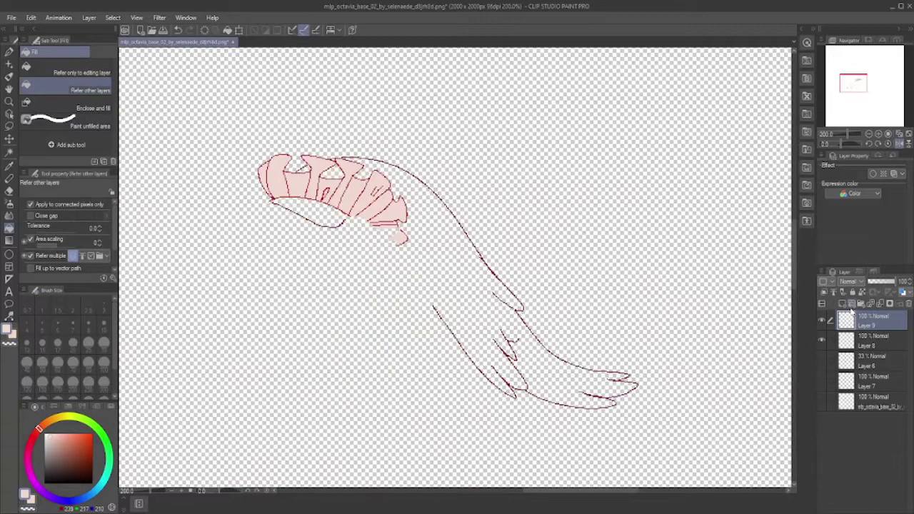
left_click(851, 304)
Show the rough sketch on Layer 6 for a check against the veil outline and delete that layer
left_click(821, 380)
key("ctrl+plus")
key("ctrl+plus")
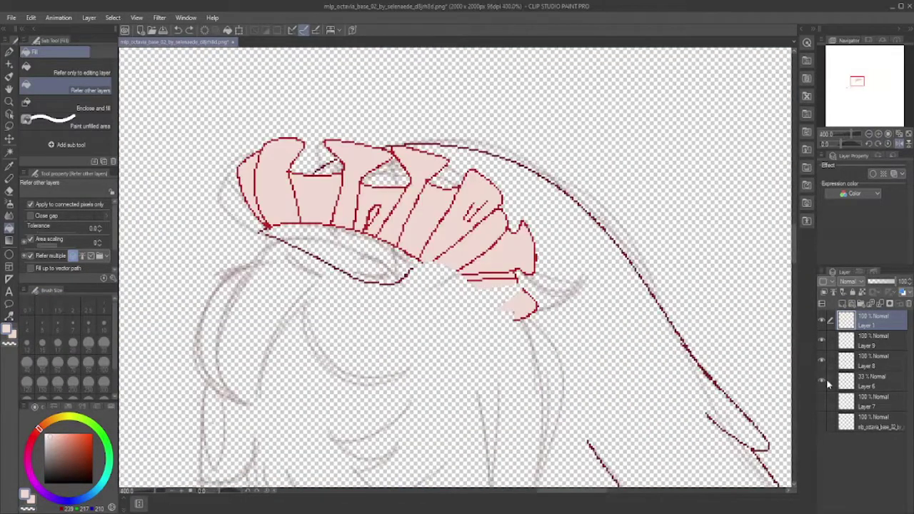
left_click(830, 380)
key("Delete")
Fill the front section of the veil below the ruffle with pale pink on Layer 1, keeping Layer 7 and the base hidden
left_click(821, 401)
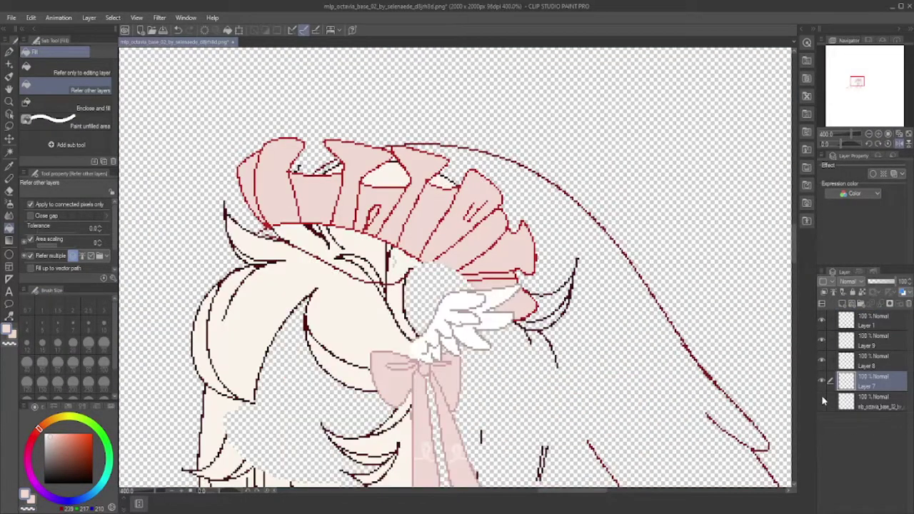
key("alt+]")
key("alt+]")
key("alt+]")
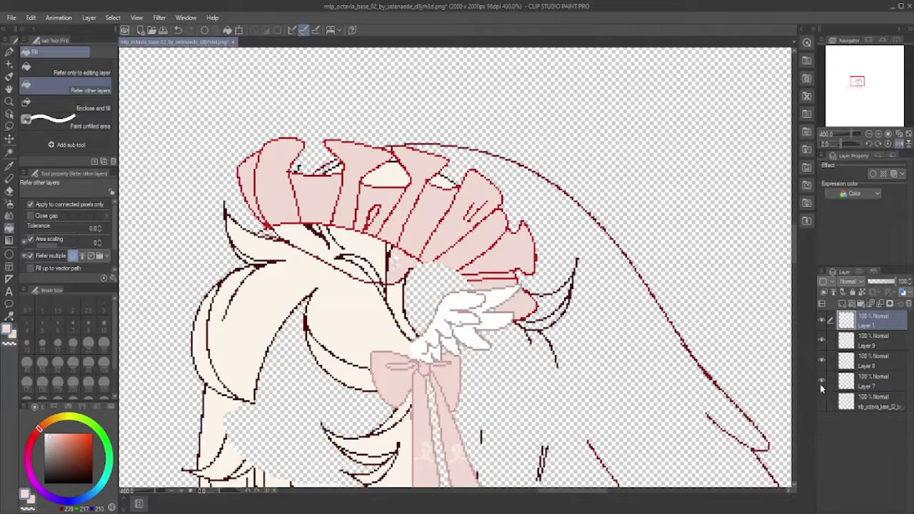
left_click(821, 401)
scroll(640, 307, "up", 5)
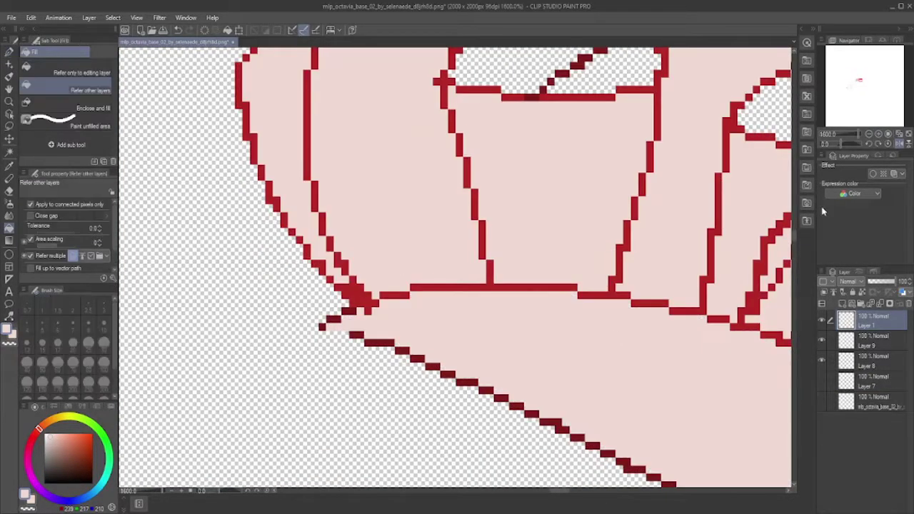
Fill the rest of the long trailing veil with pale pink on Layer 1 and lower that layer's opacity to 62%
scroll(640, 307, "down", 6)
left_click(820, 401)
left_click(81, 72)
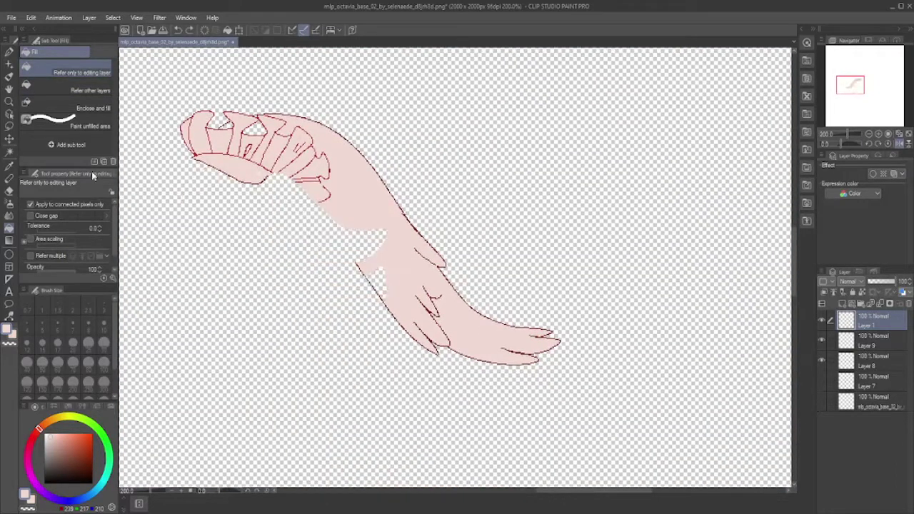
left_click(81, 90)
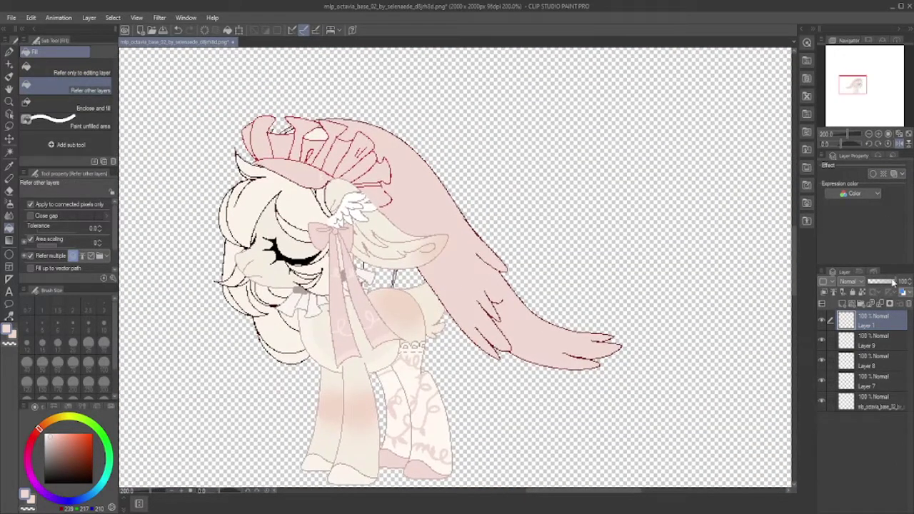
left_click_drag(893, 283, 885, 286)
scroll(314, 239, "up", 3)
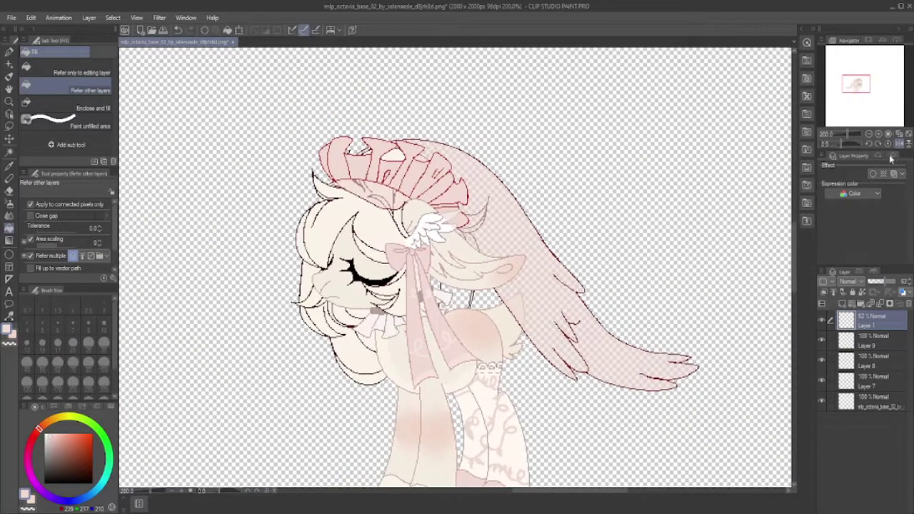
Hide both veil layers and fill the unfilled hair areas behind the neck with cream on Layer 7
left_click(821, 341)
left_click(871, 360)
left_click(867, 380)
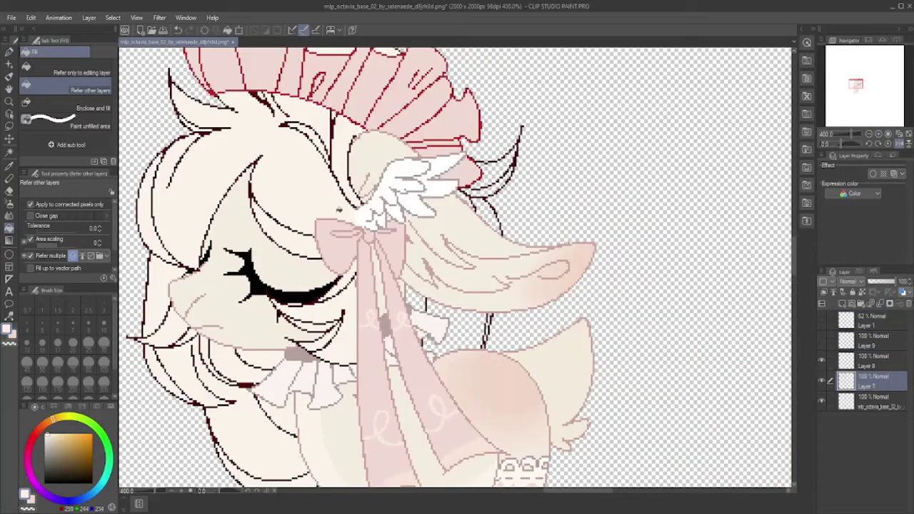
scroll(571, 334, "up", 2)
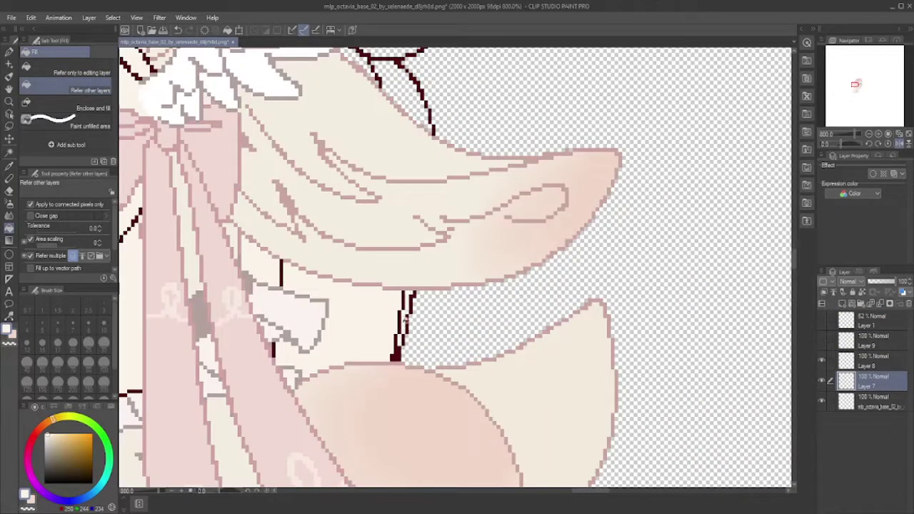
scroll(411, 341, "down", 2)
Recolour all the dark hair outlines on Layer 7 in light beige with a fill not limited to connected pixels
scroll(470, 118, "up", 2)
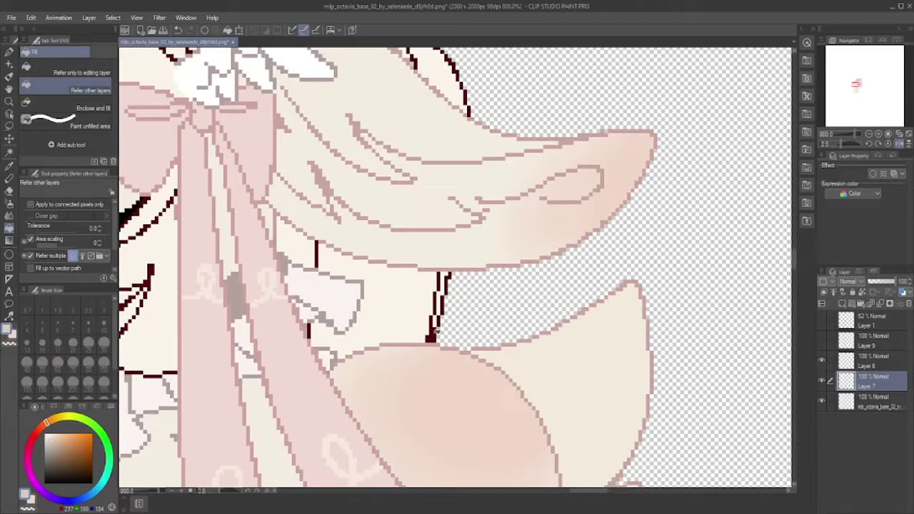
key("ctrl+z")
key("ctrl+0")
Show the veil colour and outline layers again and make Layer 1 the active layer
left_click(821, 320)
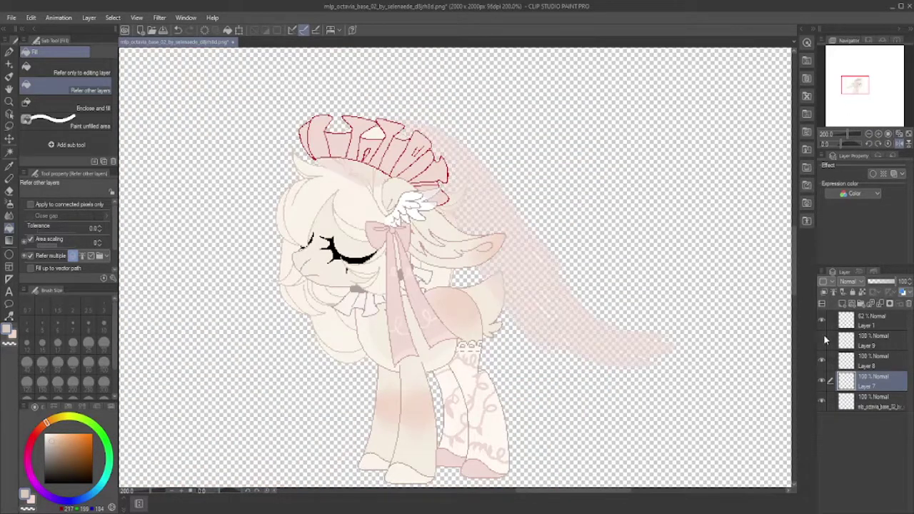
left_click(867, 320)
scroll(571, 230, "up", 2)
scroll(572, 230, "down", 2)
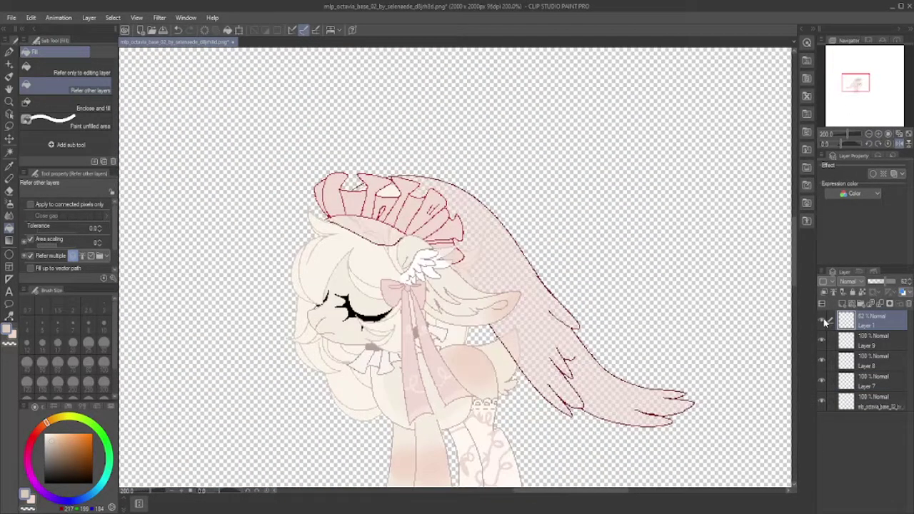
Hide the veil layers and recolour the bonnet's dark red outlines on Layer 8 in muted pink
left_click(821, 321)
left_click(867, 361)
left_click(419, 307, "alt")
left_click(821, 321)
scroll(450, 232, "up", 3)
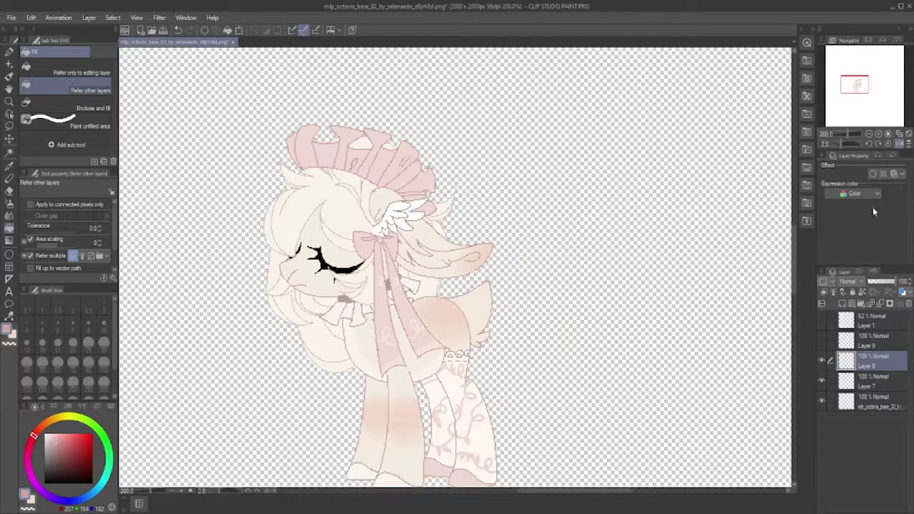
Make Layer 1 active, hide the base and hair layers, and recolour the veil's dark red outlines towards dusty pink
left_click(868, 321)
left_click(10, 163)
left_click(9, 228)
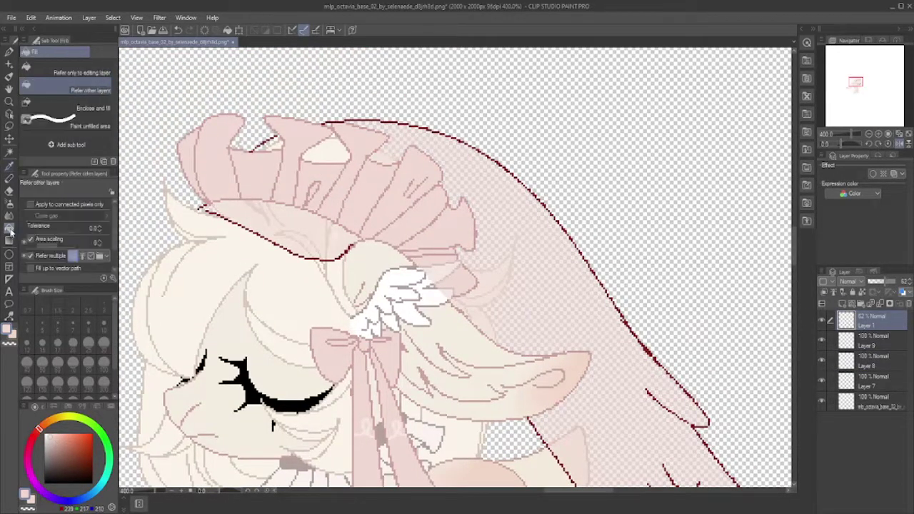
left_click(820, 400)
left_click(821, 379)
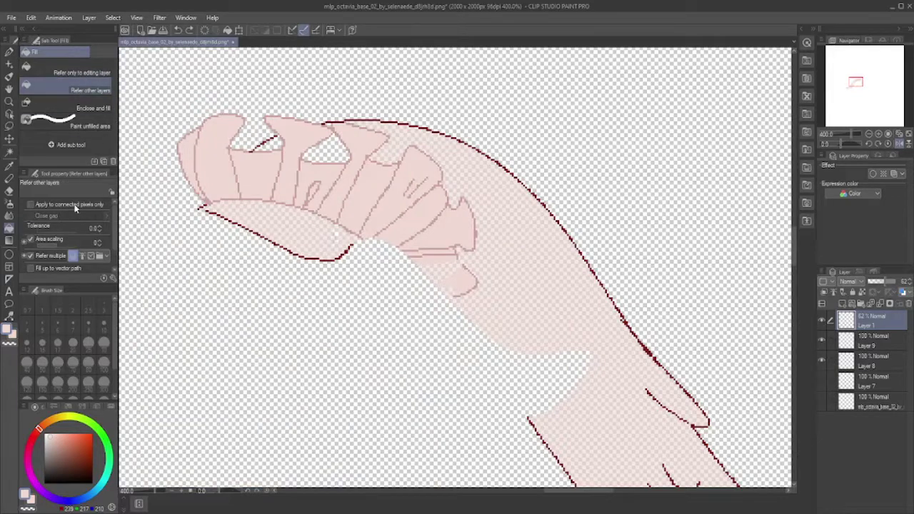
left_click(81, 206)
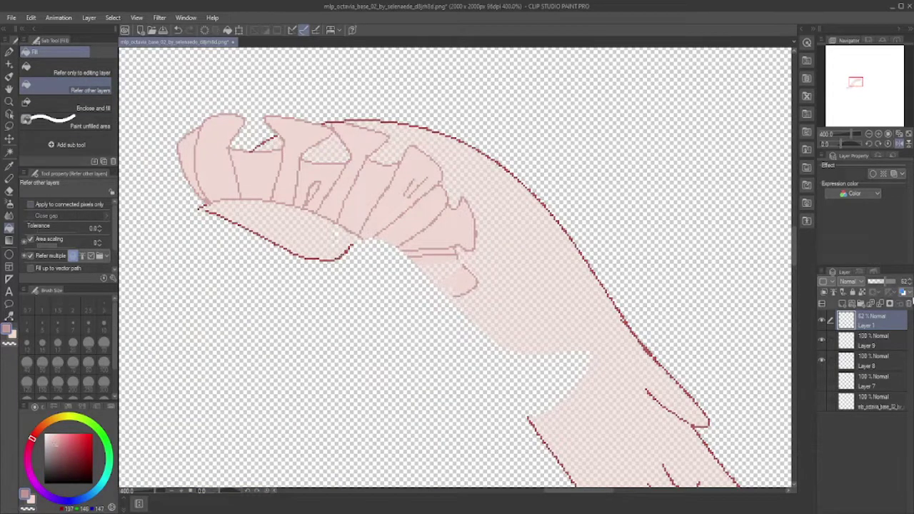
Show the hair and base layers again and soften the veil outlines with a paler pink
left_click(821, 380)
left_click(51, 433)
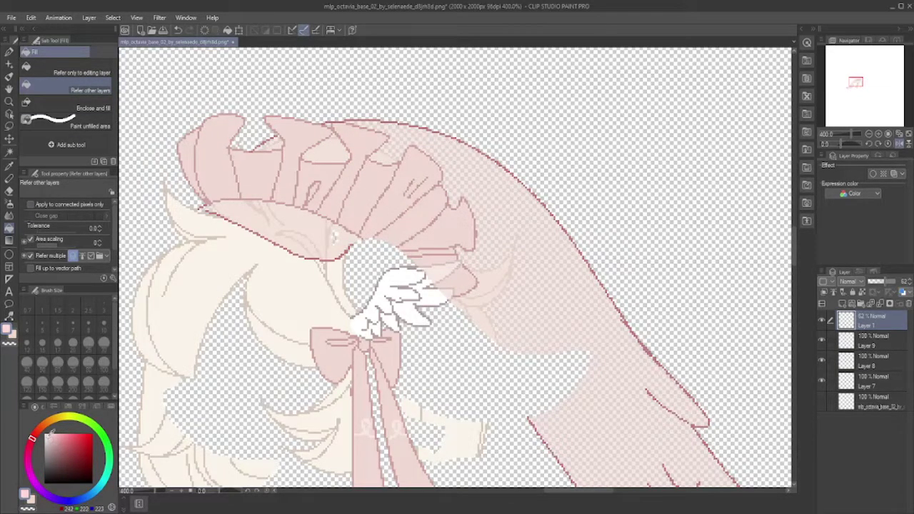
key("ctrl+minus")
left_click(821, 400)
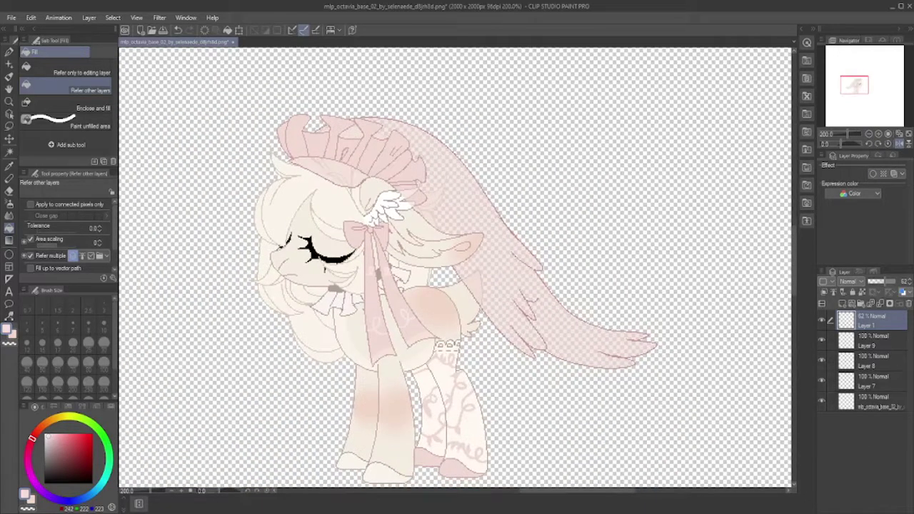
Make the base layer active and select the pony's cream body and face areas
left_click(873, 401)
key("p")
key("ctrl+plus")
key("ctrl+plus")
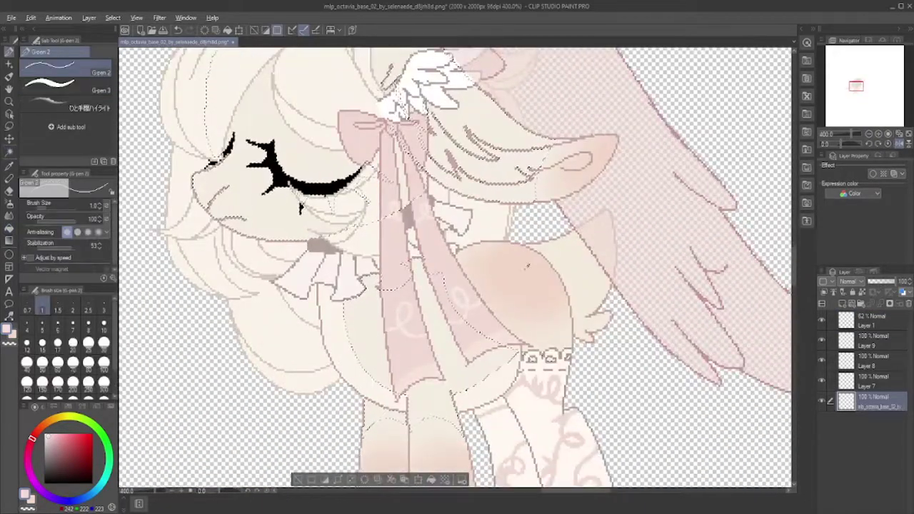
left_click_drag(300, 207, 371, 285)
left_click(50, 84)
mouse_move(279, 236)
left_mouse_down()
mouse_move(314, 279)
mouse_move(371, 286)
left_mouse_up()
left_click_drag(293, 300, 368, 286)
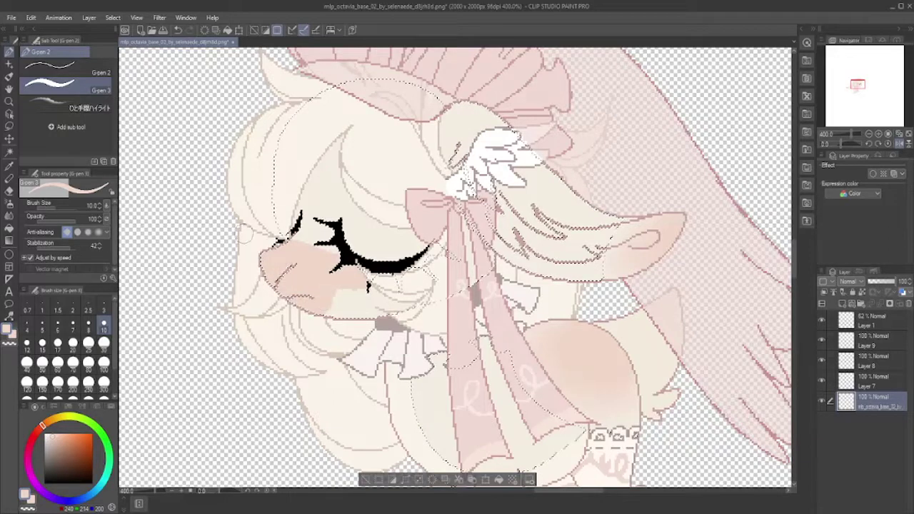
key("ctrl+z")
Add a new layer above the base, paint peach blush over the muzzle inside the selection, and blur it at brush size 25
key("ctrl+shift+n")
left_click_drag(278, 246, 357, 286)
key("j")
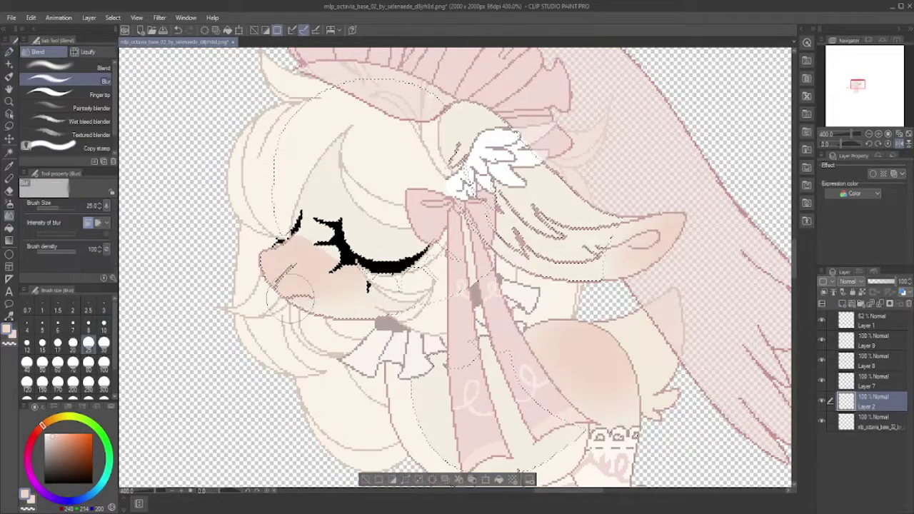
key("ctrl+minus")
key("ctrl+minus")
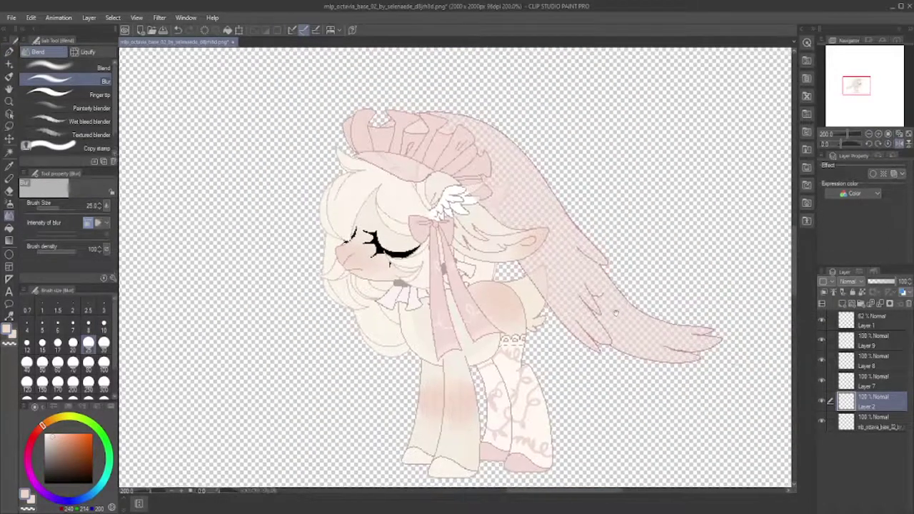
Add new layers above Layer 8 and above Layer 1, and set the brush size to 7 with orange as the colour
key("ctrl+plus")
key("ctrl+plus")
key("ctrl+shift+n")
left_click(72, 324)
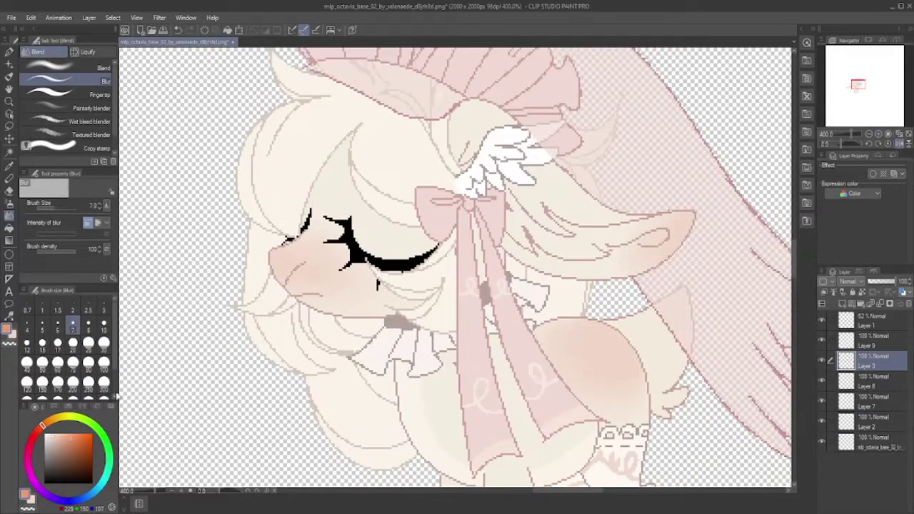
key("ctrl+minus")
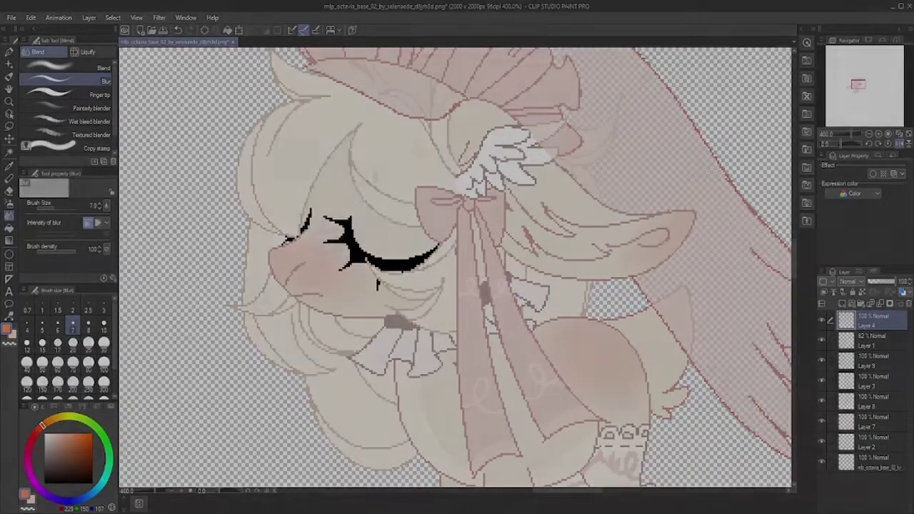